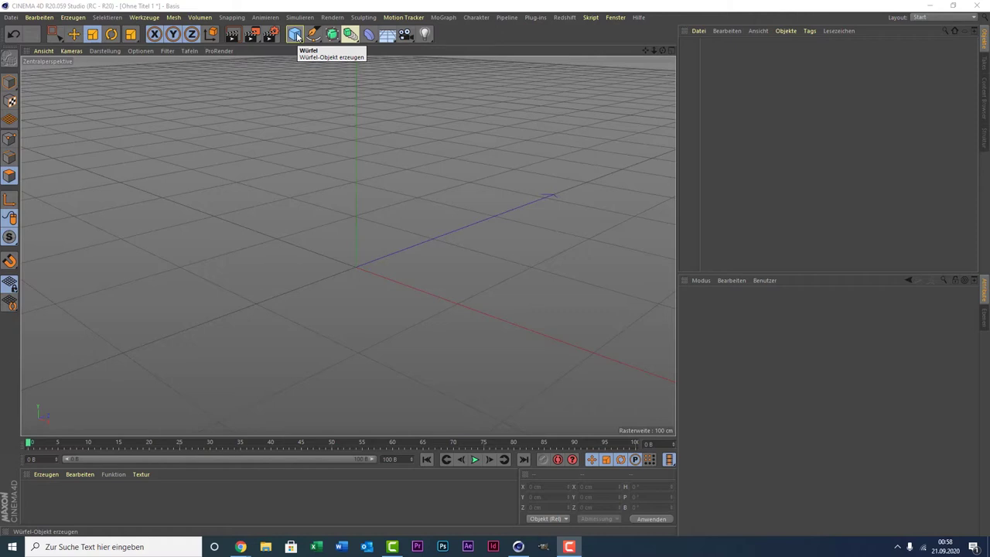
Step: Add a Zylinder and set Segmente Umfang to 6, making a hexagonal column
{"action": "left_click", "coordinate": [296, 36]}
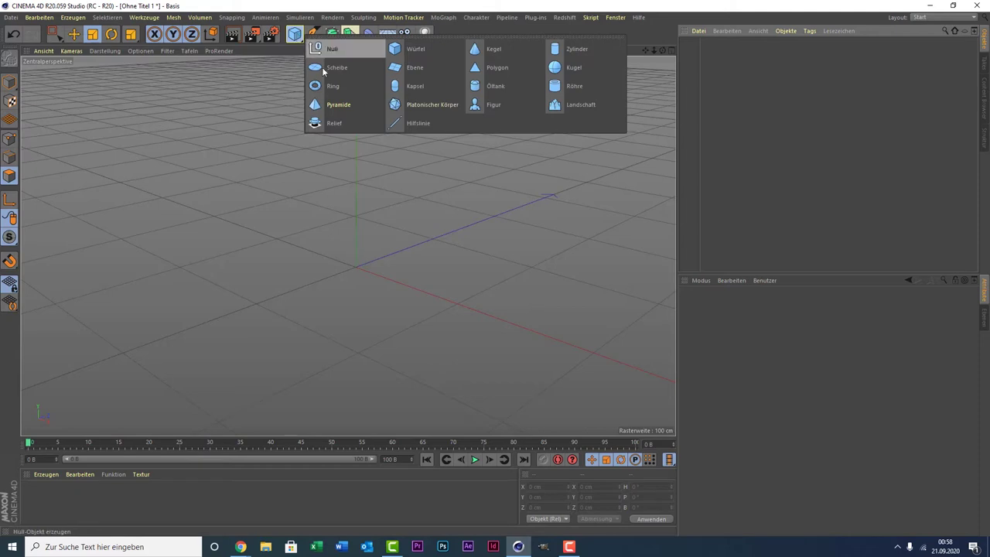
{"action": "left_click", "coordinate": [576, 49]}
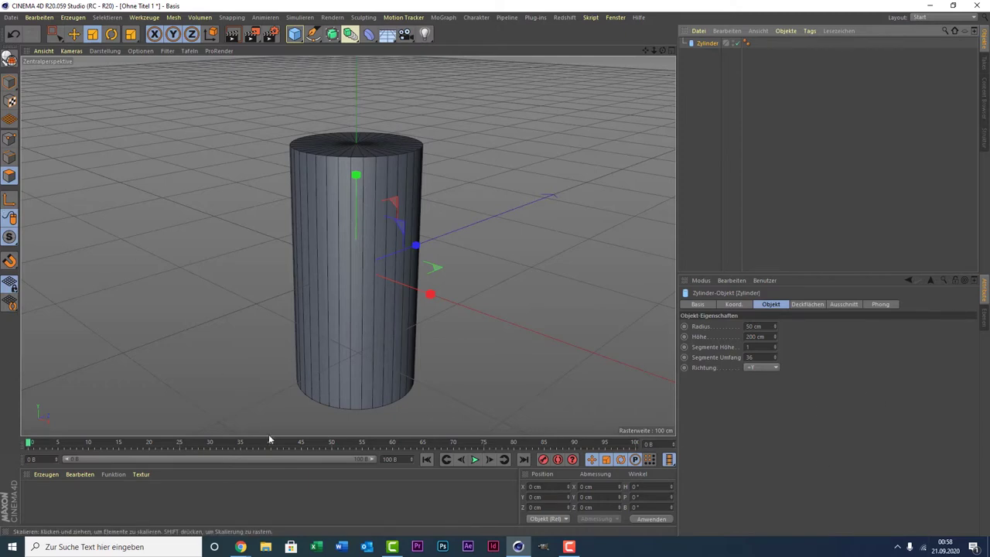
{"action": "left_click", "coordinate": [104, 50]}
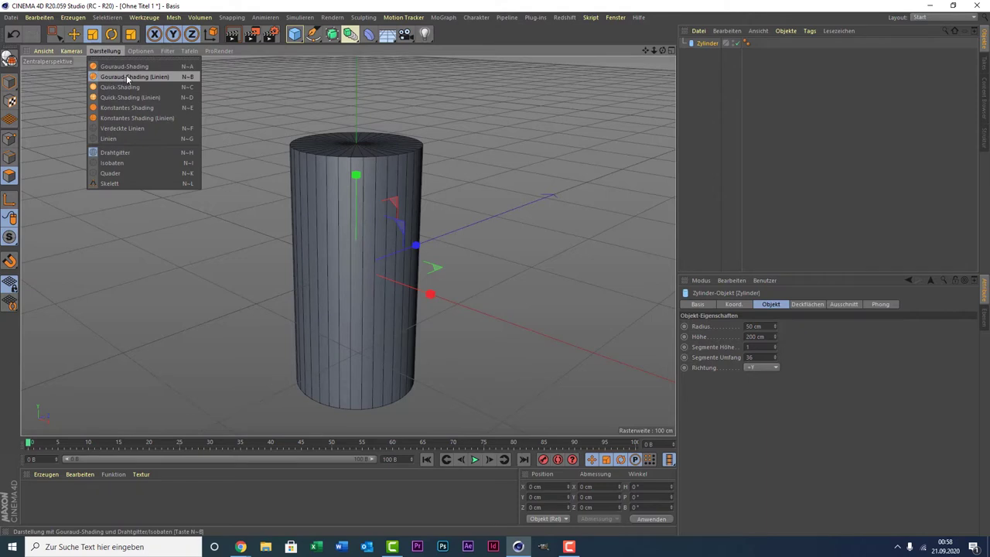
{"action": "left_click", "coordinate": [477, 135]}
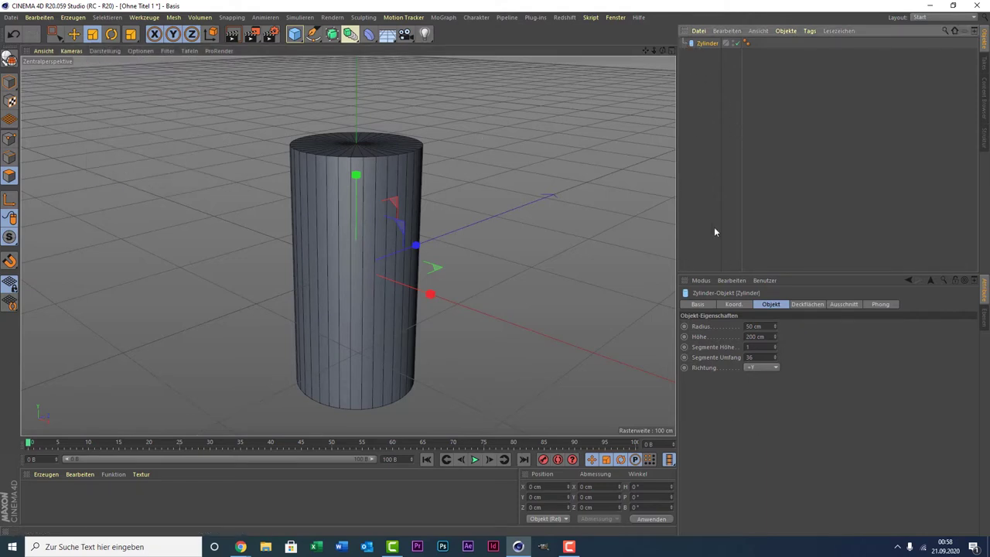
{"action": "double_click", "coordinate": [755, 356]}
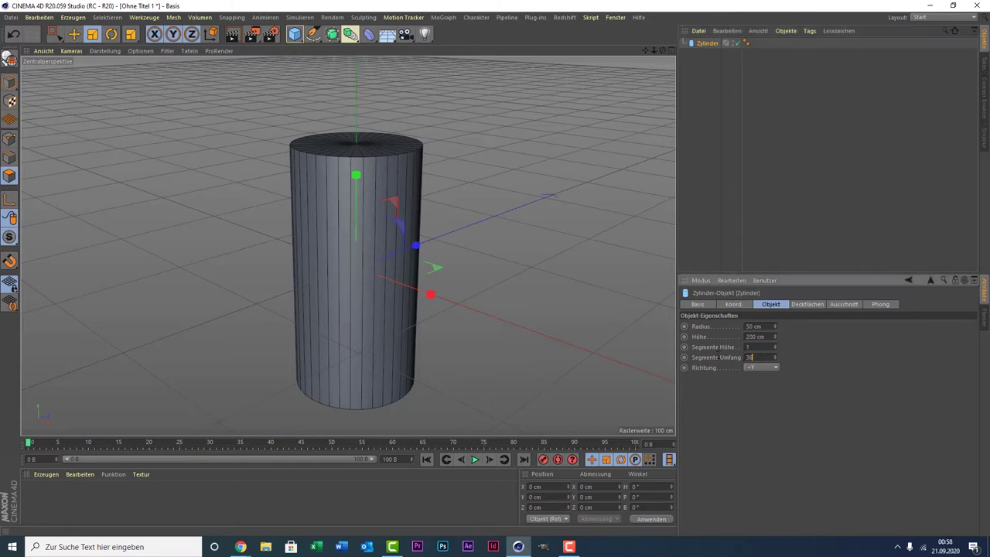
{"action": "type", "text": "8"}
{"action": "key", "text": "Return"}
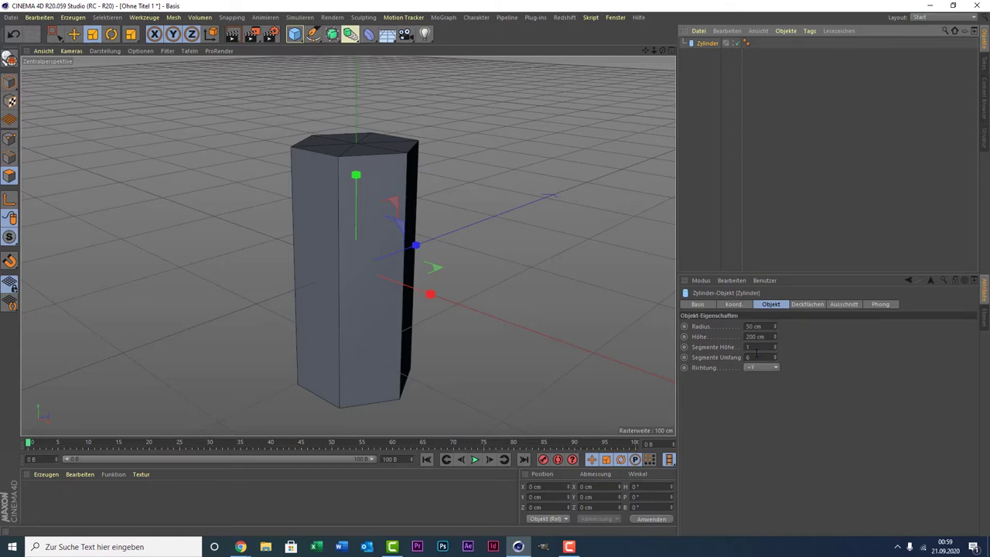
Step: Enable Rundung on the caps with 50 cm radius and 24 segments, then press C for an editable object
{"action": "left_click", "coordinate": [798, 304]}
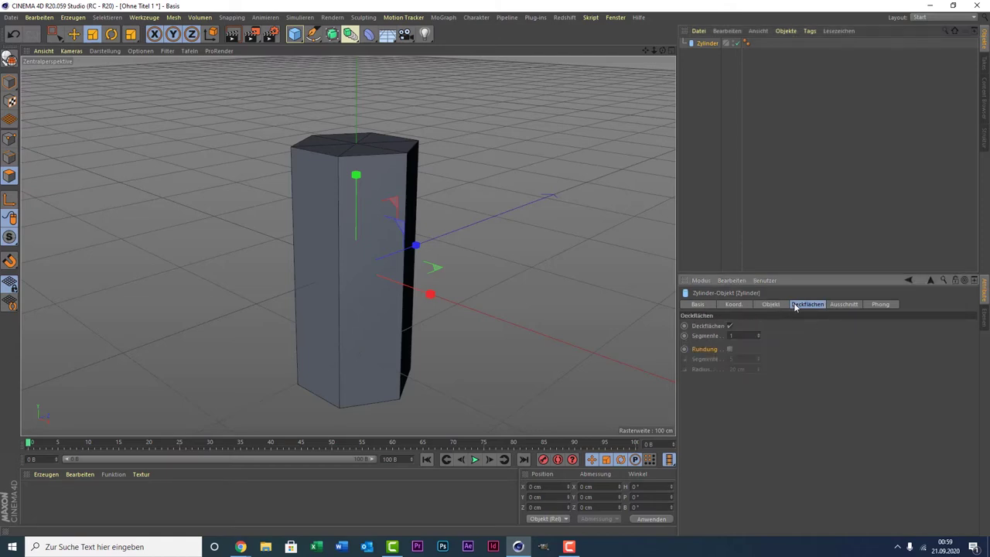
{"action": "left_click", "coordinate": [729, 349]}
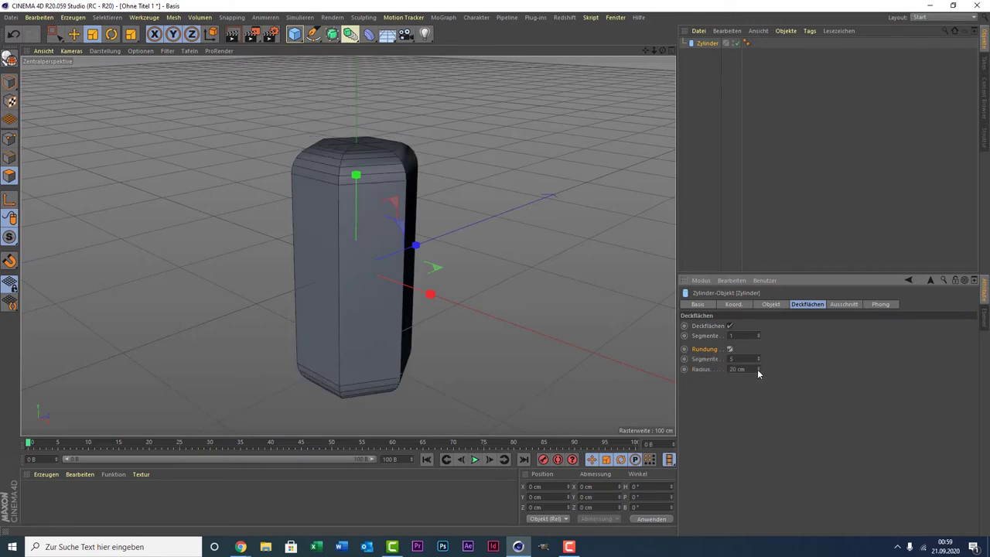
{"action": "left_click_drag", "start_coordinate": [757, 369], "coordinate": [757, 345]}
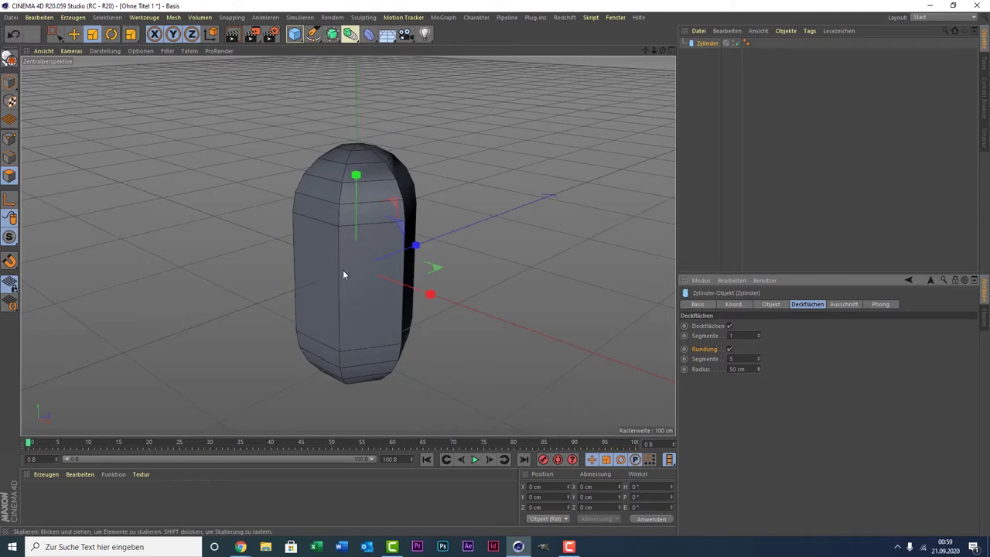
{"action": "left_click", "coordinate": [758, 357]}
{"action": "left_click", "coordinate": [758, 356]}
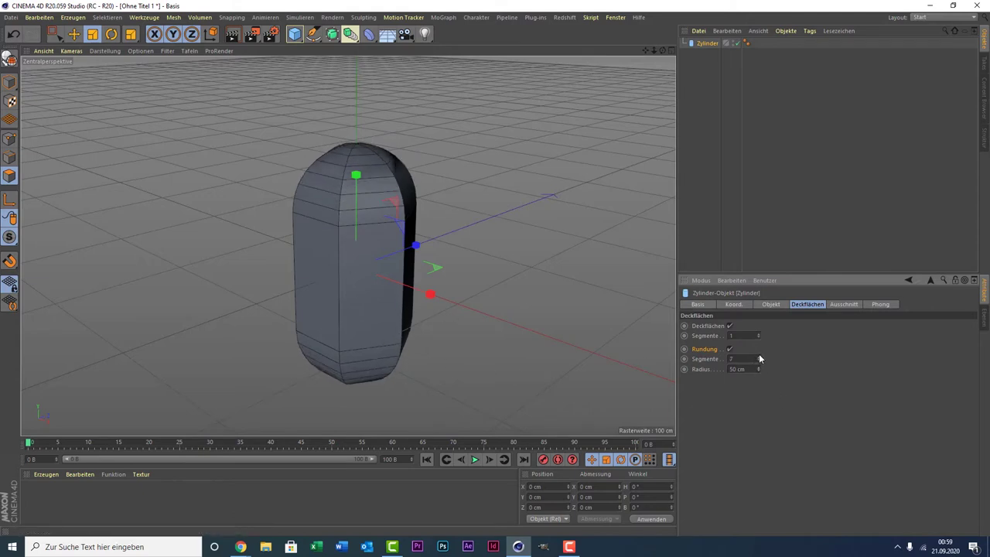
{"action": "left_click", "coordinate": [759, 356]}
{"action": "left_click", "coordinate": [759, 357]}
{"action": "left_click", "coordinate": [758, 357]}
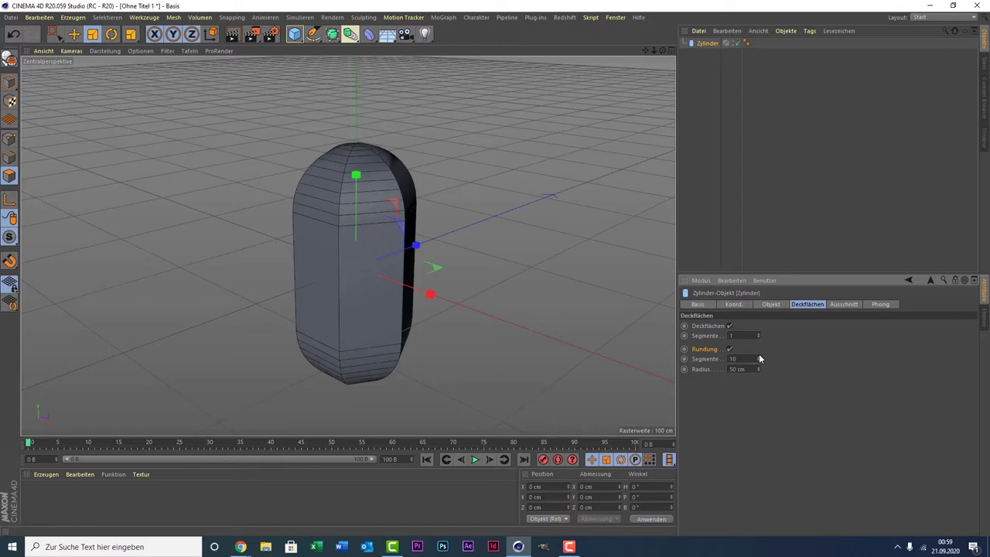
{"action": "left_click", "coordinate": [758, 356]}
{"action": "left_click", "coordinate": [759, 357]}
{"action": "left_click", "coordinate": [759, 356]}
{"action": "left_click", "coordinate": [759, 356]}
{"action": "left_click", "coordinate": [759, 357]}
{"action": "left_click", "coordinate": [759, 357]}
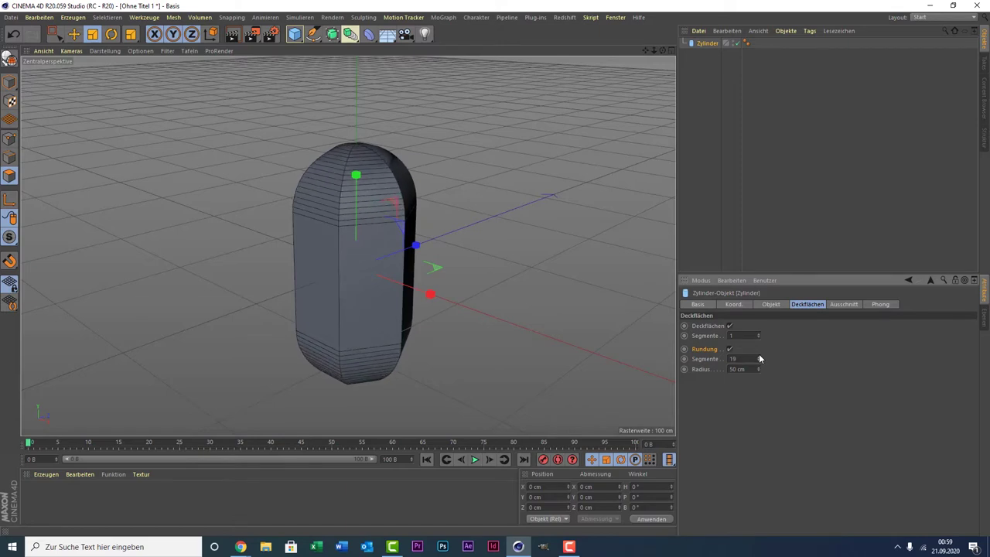
{"action": "left_click", "coordinate": [758, 356]}
{"action": "left_click", "coordinate": [758, 356]}
{"action": "left_click", "coordinate": [759, 355]}
{"action": "left_click", "coordinate": [759, 356]}
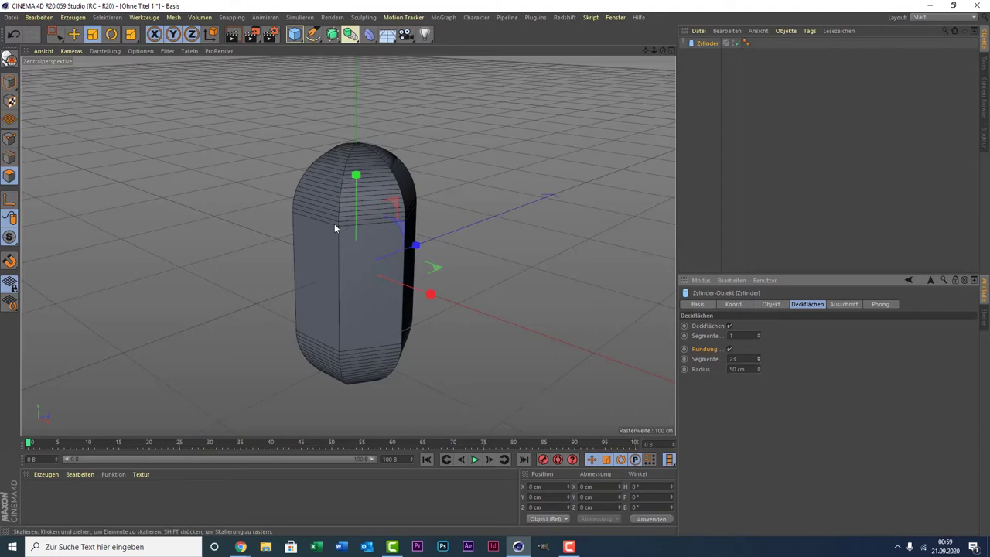
{"action": "left_click", "coordinate": [758, 356]}
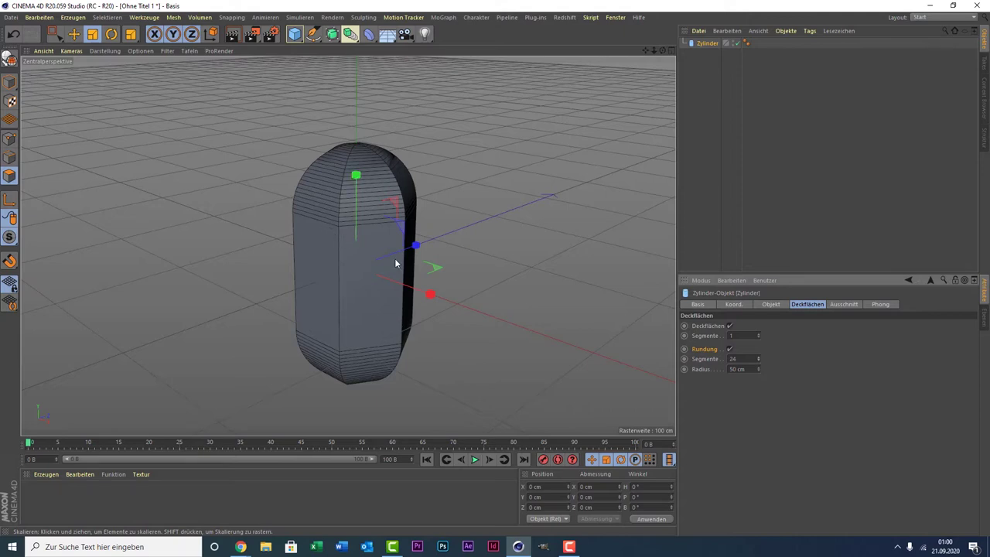
{"action": "key", "text": "c"}
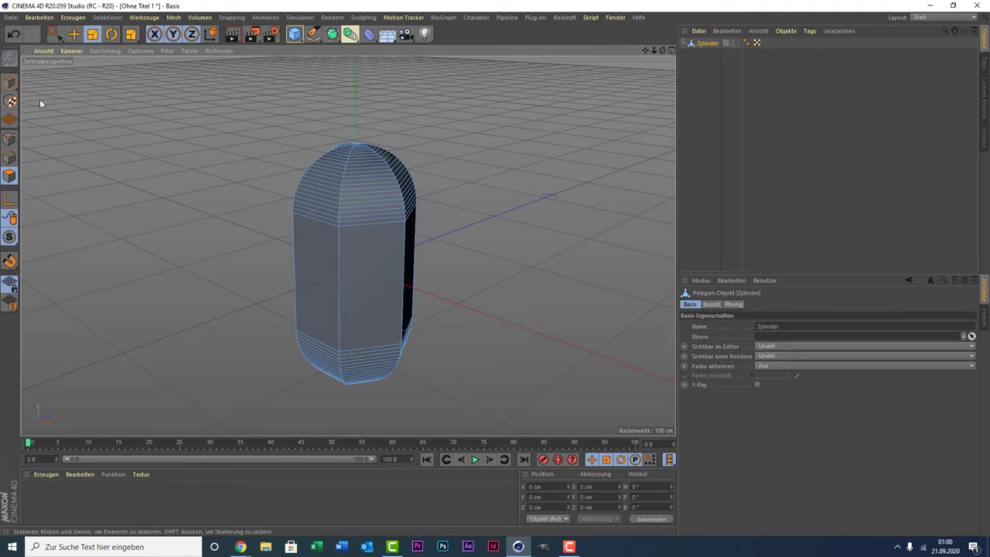
Step: Switch to Polygon mode with the Rechteck-Selektion (rectangle selection) tool
{"action": "left_click", "coordinate": [10, 176]}
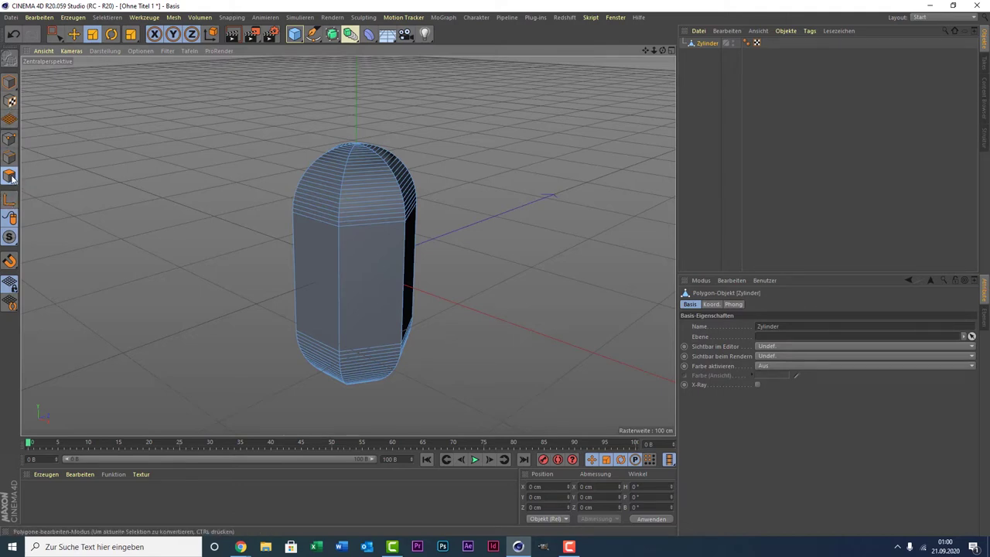
{"action": "left_click", "coordinate": [11, 177]}
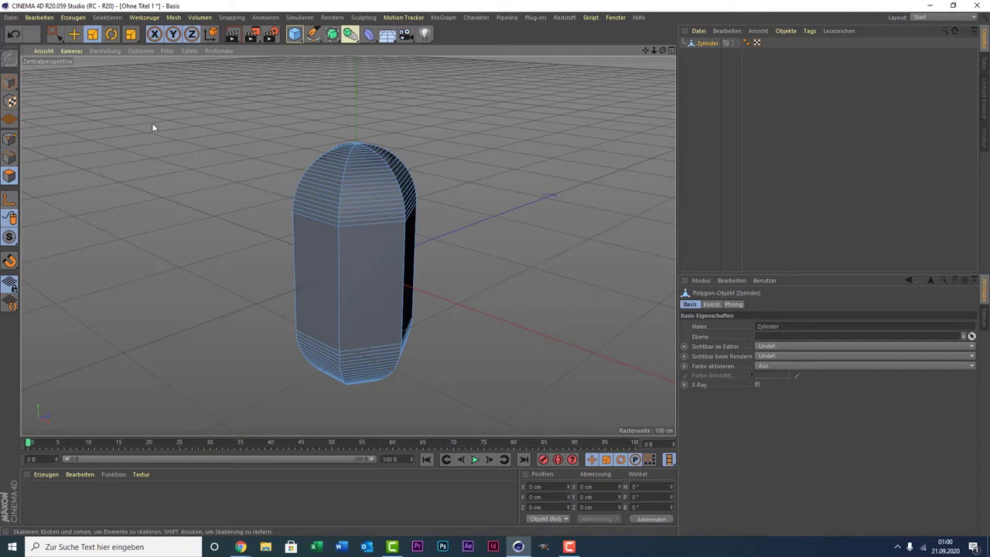
{"action": "left_click", "coordinate": [57, 36]}
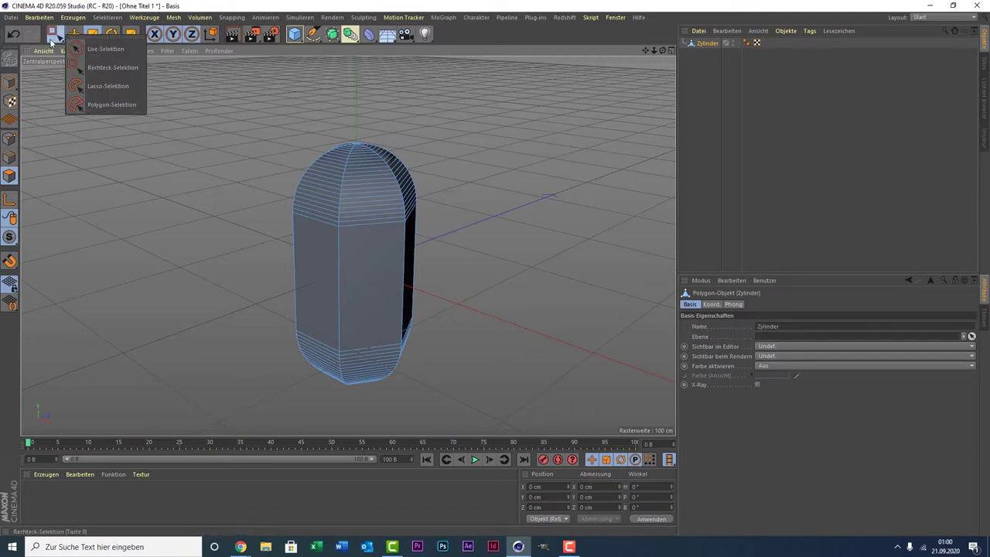
{"action": "left_click", "coordinate": [80, 53]}
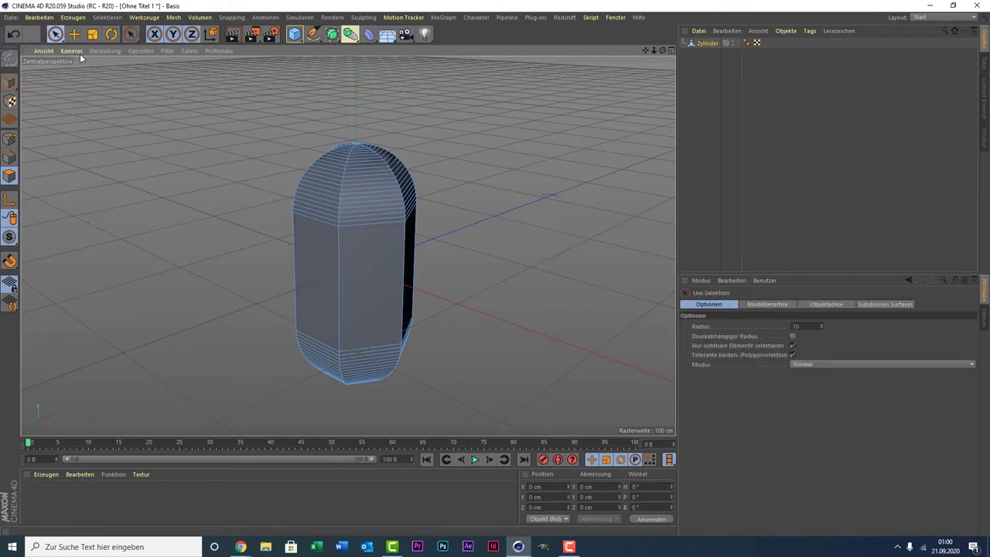
{"action": "left_click", "coordinate": [53, 34]}
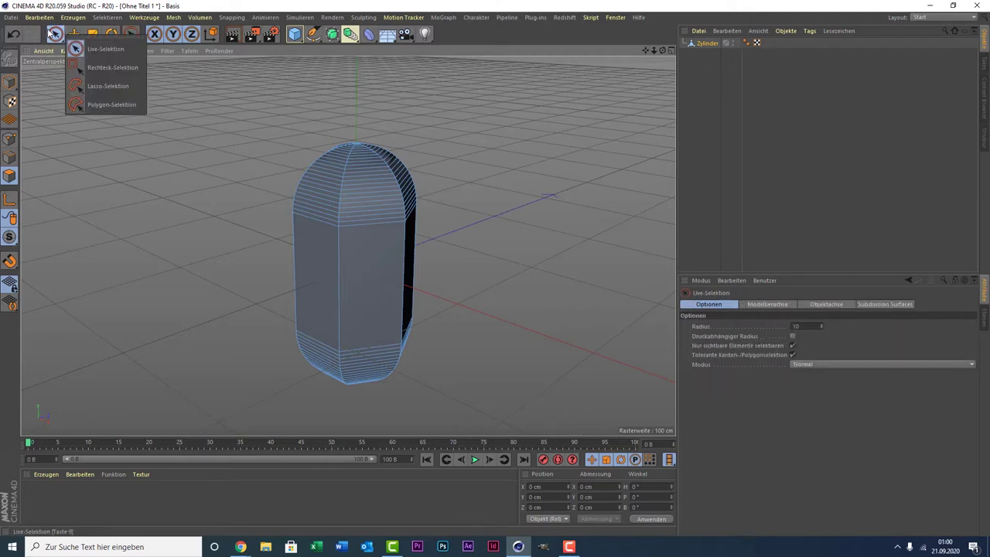
{"action": "left_click", "coordinate": [129, 65]}
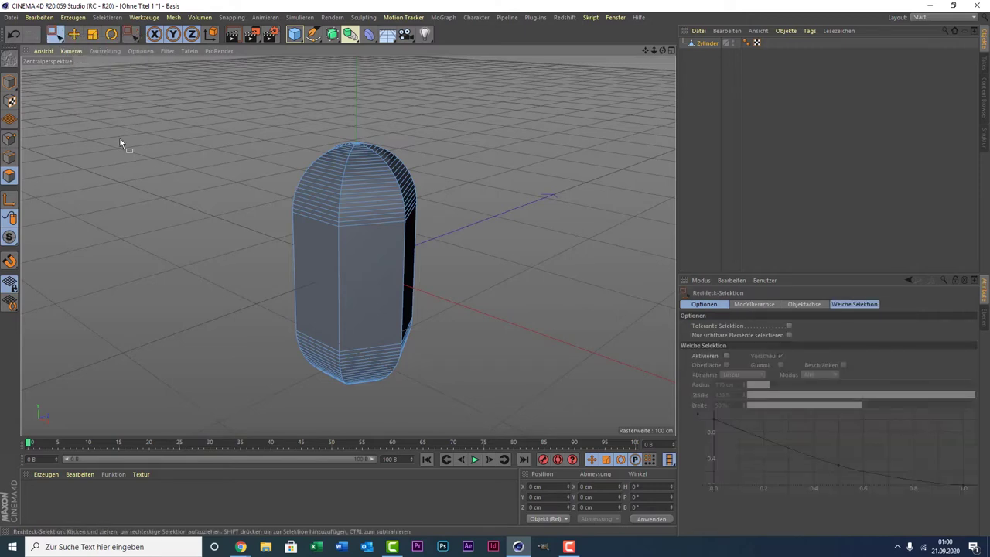
Step: Box-select the bottom rounded cap in the Rechts view, then return to the perspective view
{"action": "middle_click", "coordinate": [132, 176]}
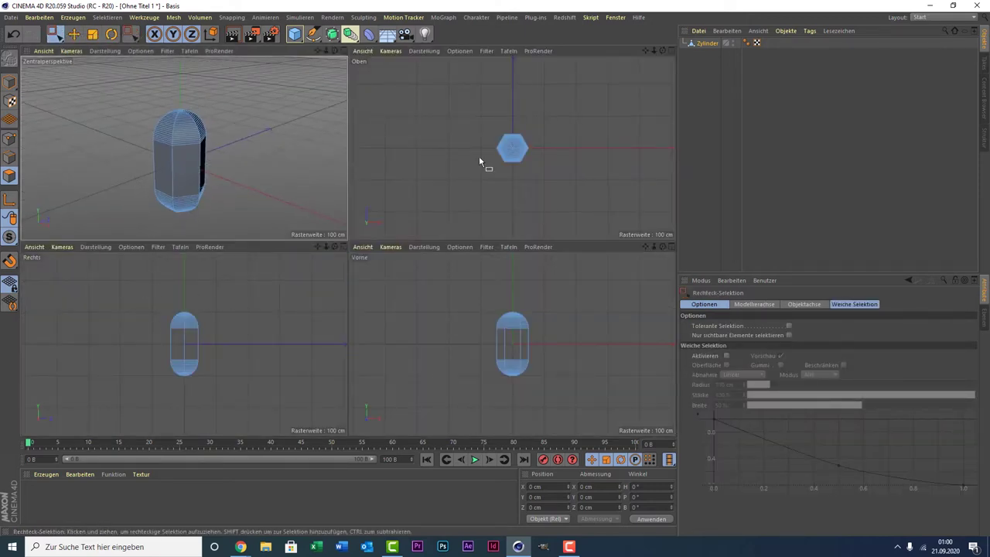
{"action": "middle_click", "coordinate": [156, 309]}
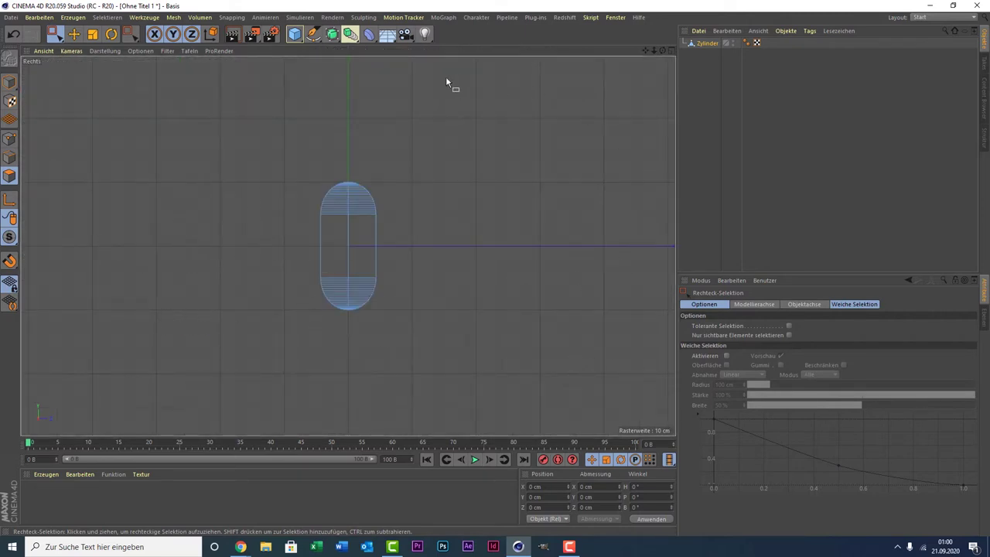
{"action": "left_click", "coordinate": [51, 34]}
{"action": "mouse_move", "coordinate": [302, 256]}
{"action": "left_mouse_down"}
{"action": "mouse_move", "coordinate": [318, 289]}
{"action": "mouse_move", "coordinate": [506, 393]}
{"action": "mouse_move", "coordinate": [508, 378]}
{"action": "mouse_move", "coordinate": [444, 341]}
{"action": "left_mouse_up"}
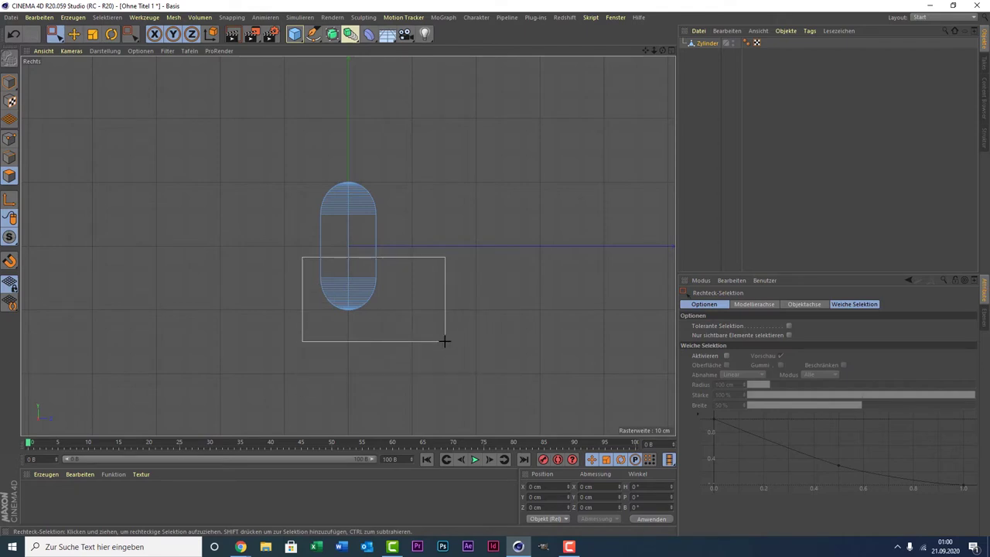
{"action": "mouse_move", "coordinate": [445, 341]}
{"action": "left_mouse_down"}
{"action": "mouse_move", "coordinate": [422, 338]}
{"action": "mouse_move", "coordinate": [406, 310]}
{"action": "mouse_move", "coordinate": [388, 312]}
{"action": "mouse_move", "coordinate": [384, 327]}
{"action": "mouse_move", "coordinate": [367, 314]}
{"action": "mouse_move", "coordinate": [402, 330]}
{"action": "mouse_move", "coordinate": [393, 328]}
{"action": "left_mouse_up"}
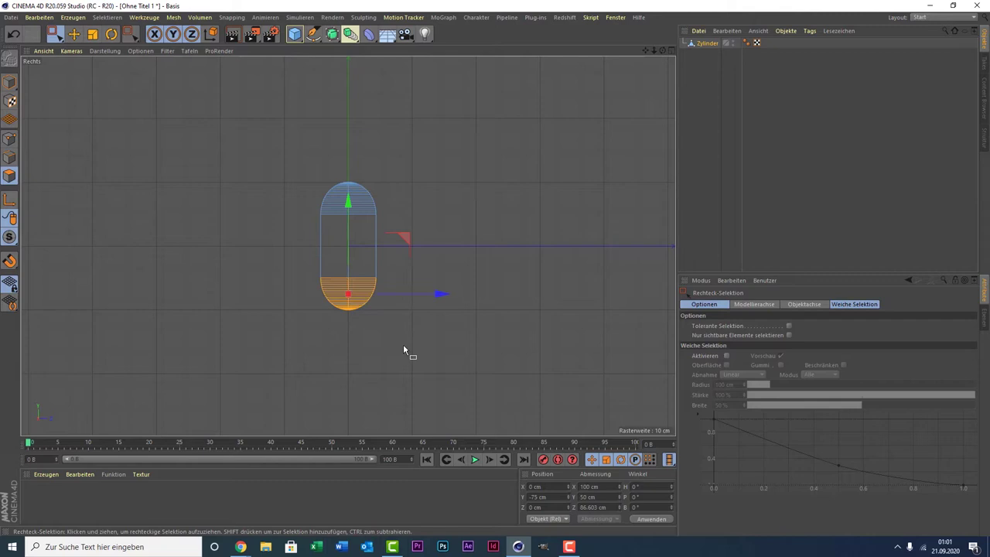
{"action": "middle_click", "coordinate": [314, 267]}
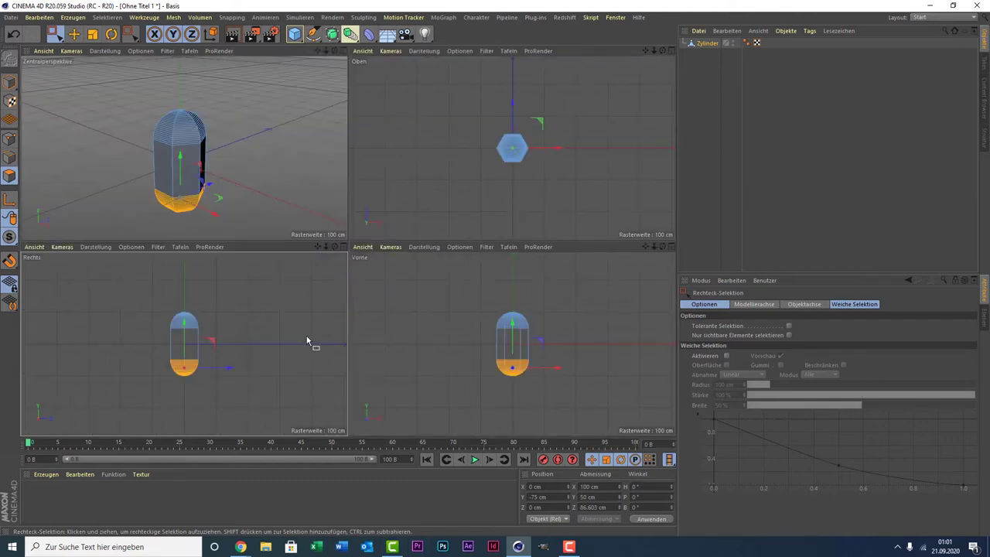
{"action": "middle_click", "coordinate": [287, 148]}
{"action": "left_click_drag", "start_coordinate": [515, 216], "coordinate": [544, 193], "text": "alt"}
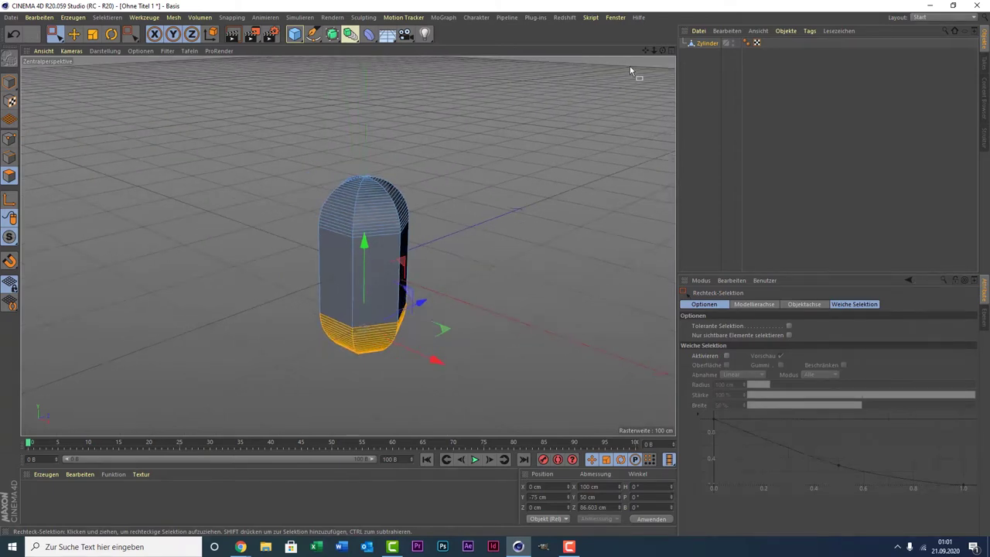
{"action": "left_click_drag", "start_coordinate": [348, 245], "coordinate": [348, 245], "text": "alt"}
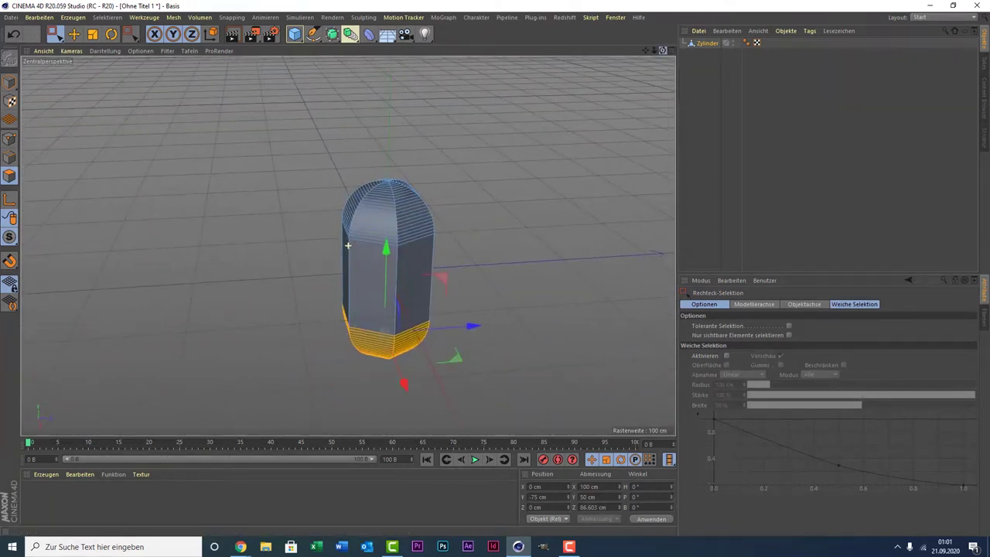
{"action": "left_click_drag", "start_coordinate": [645, 50], "coordinate": [567, 60]}
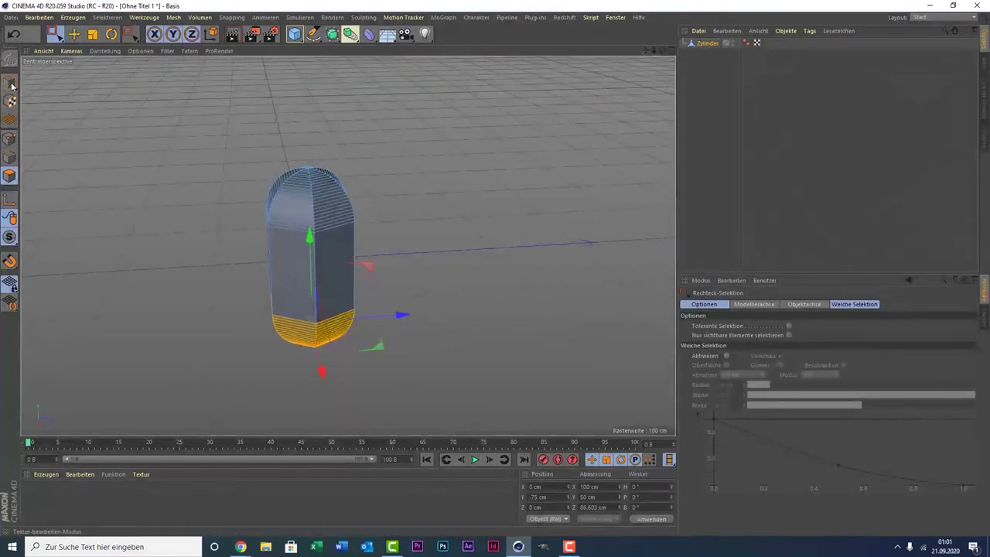
Step: Scale the selected bottom cap down to about half size
{"action": "left_click", "coordinate": [93, 34]}
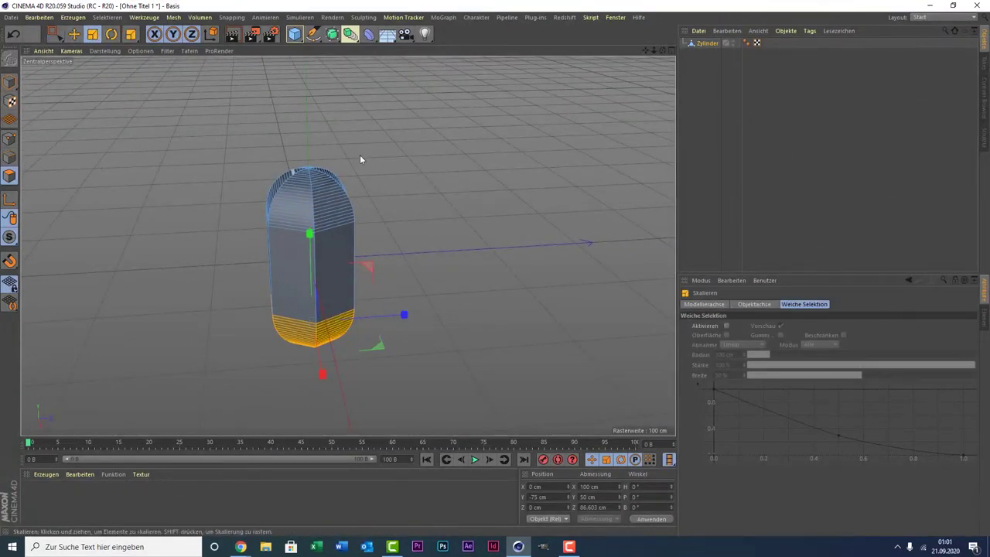
{"action": "left_click_drag", "start_coordinate": [464, 111], "coordinate": [357, 262]}
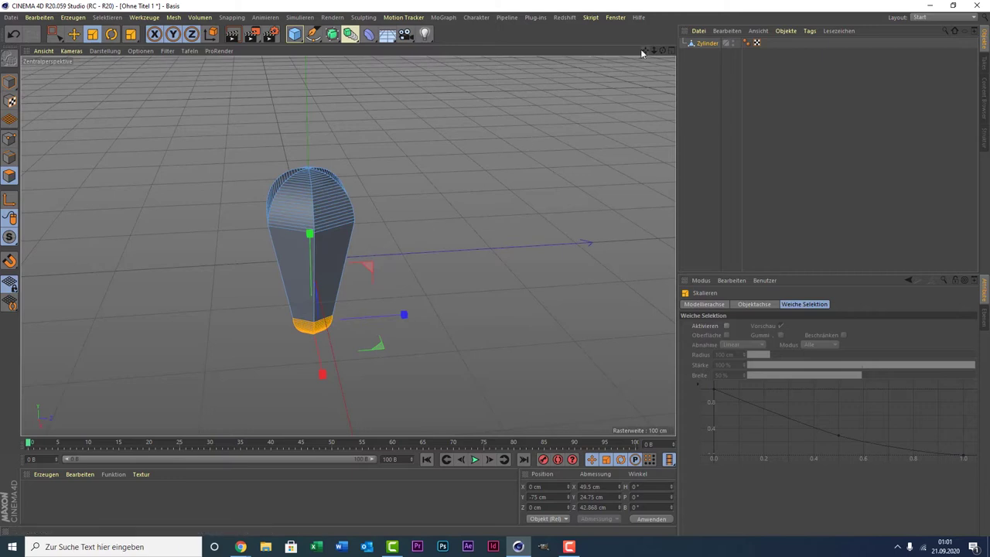
{"action": "left_click_drag", "start_coordinate": [645, 49], "coordinate": [479, 164]}
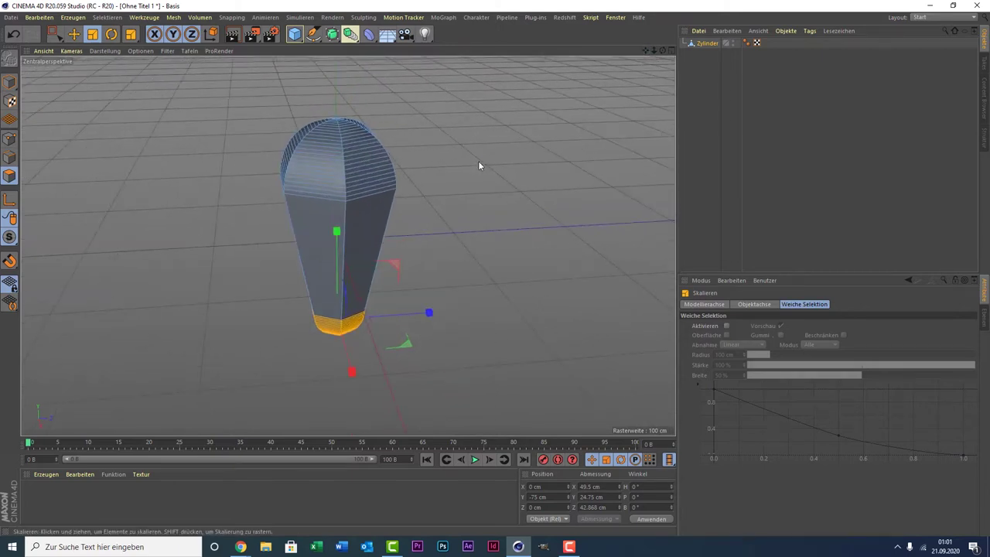
Step: Box-select the domed top in the side view and move it down to about Y 47.8 cm
{"action": "left_click", "coordinate": [55, 35]}
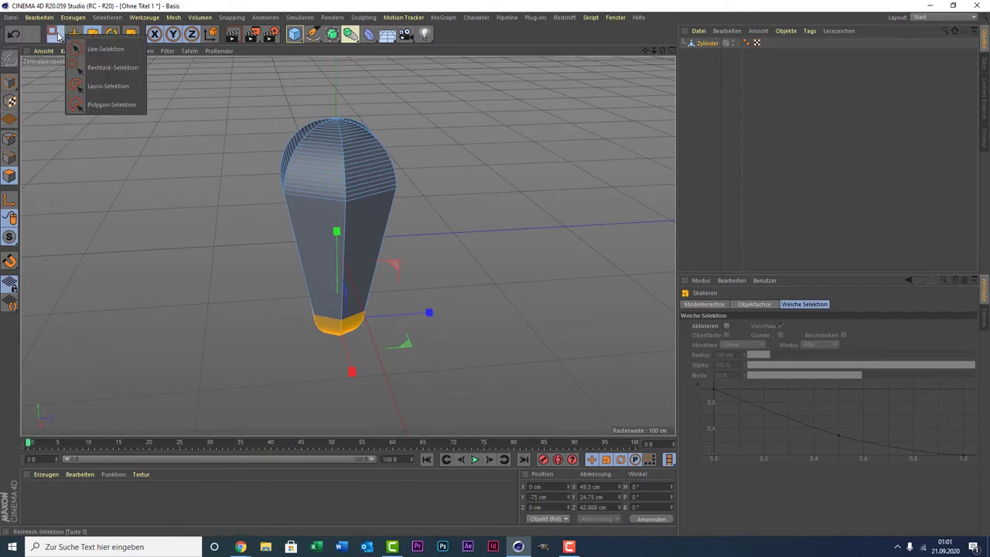
{"action": "left_click", "coordinate": [101, 70]}
{"action": "middle_click", "coordinate": [176, 105]}
{"action": "middle_click", "coordinate": [179, 342]}
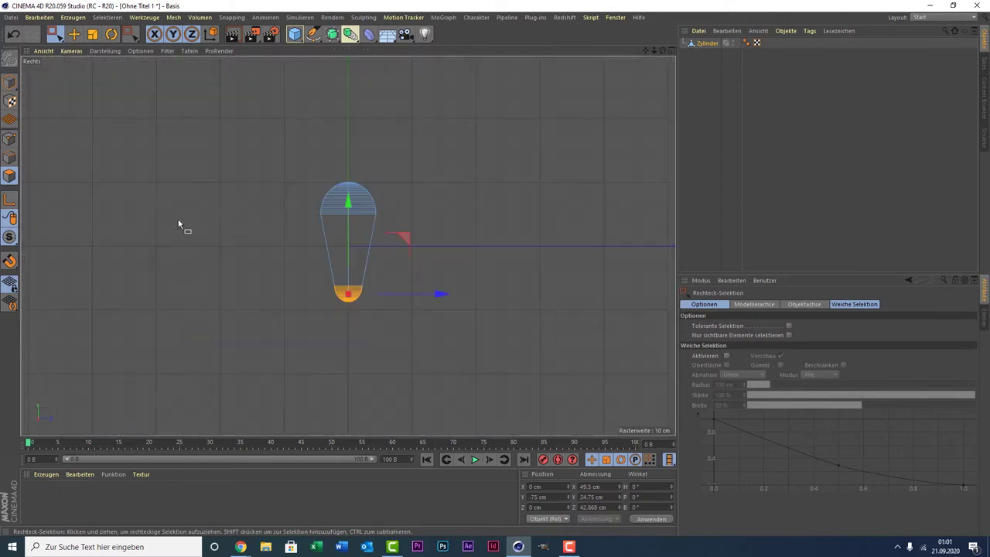
{"action": "left_click_drag", "start_coordinate": [261, 116], "coordinate": [454, 243]}
{"action": "middle_click", "coordinate": [242, 183]}
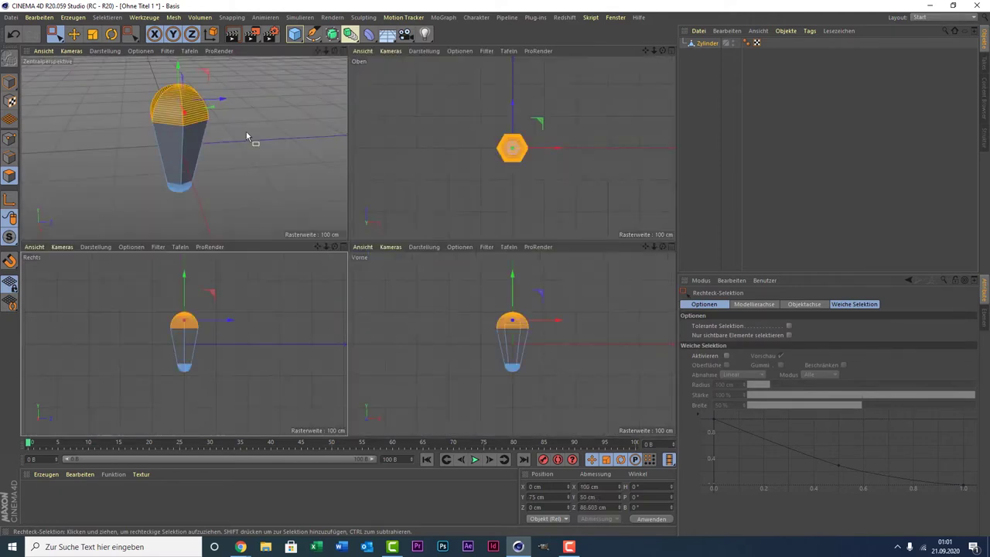
{"action": "middle_click", "coordinate": [247, 133]}
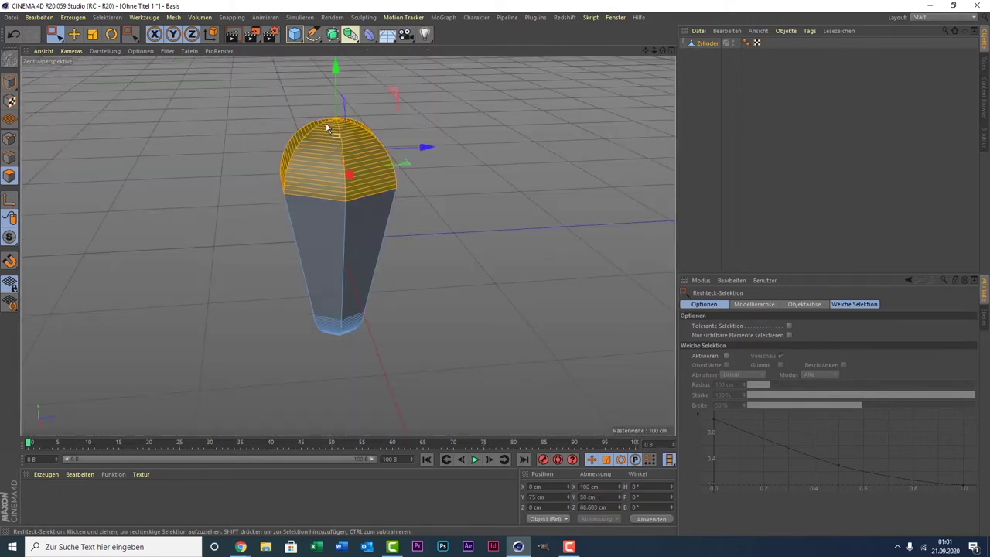
{"action": "left_click_drag", "start_coordinate": [337, 91], "coordinate": [336, 126]}
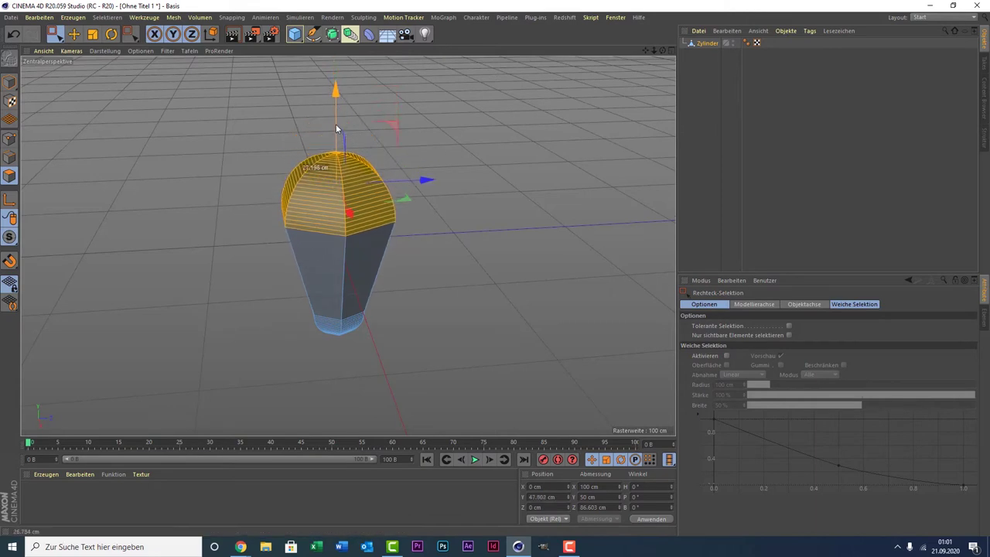
{"action": "scroll", "coordinate": [471, 258], "scroll_direction": "up", "scroll_amount": 2}
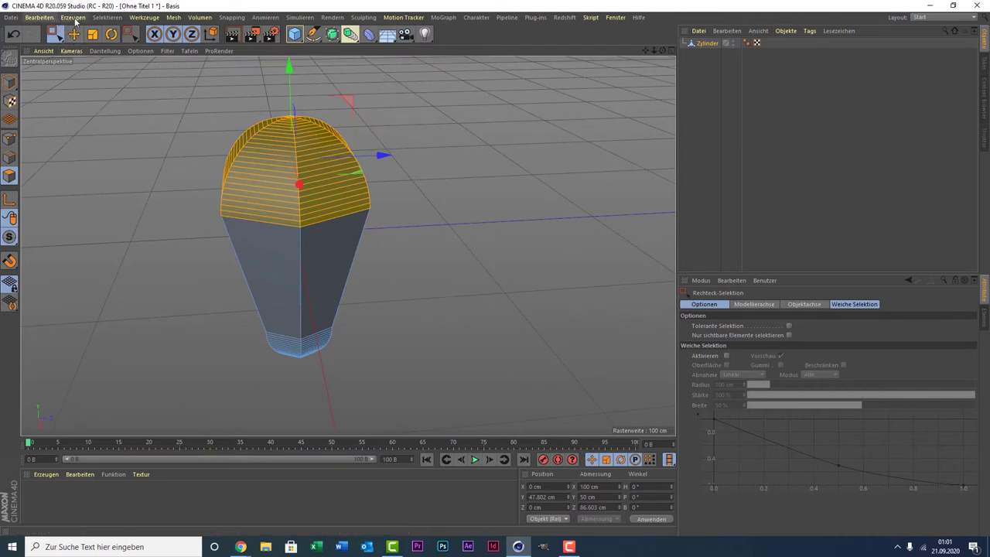
Step: Loop-select the middle band of faces between the two rounded caps
{"action": "left_click", "coordinate": [108, 18]}
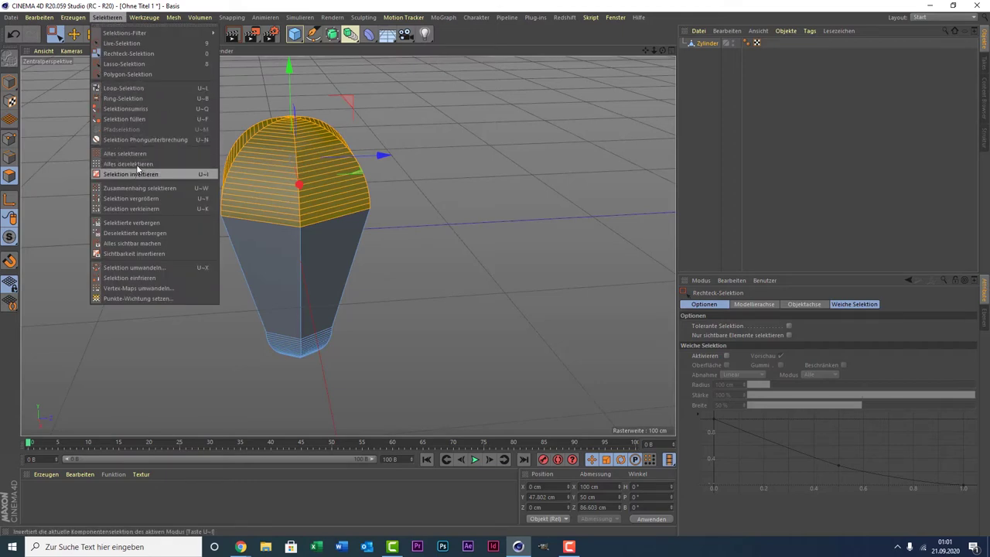
{"action": "left_click", "coordinate": [139, 88]}
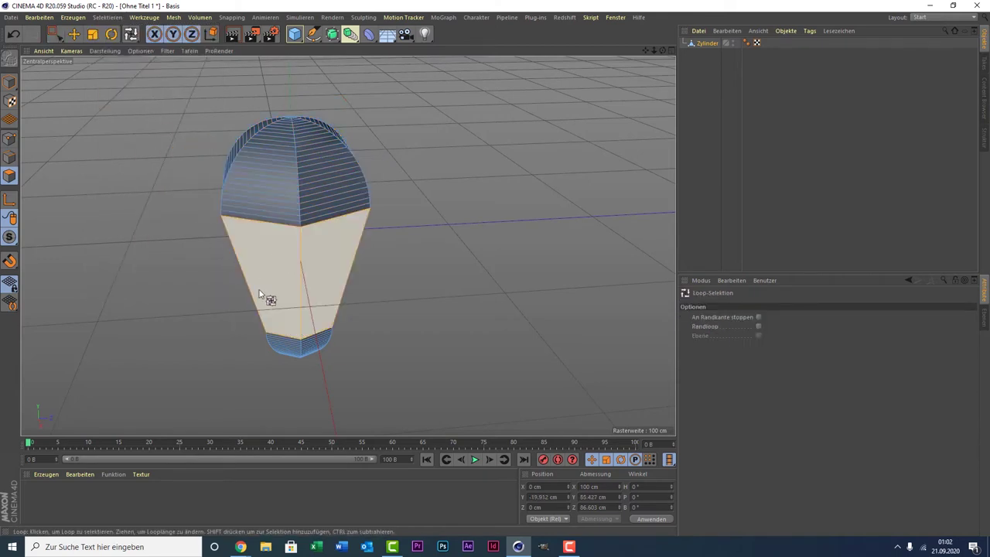
{"action": "left_click", "coordinate": [333, 283]}
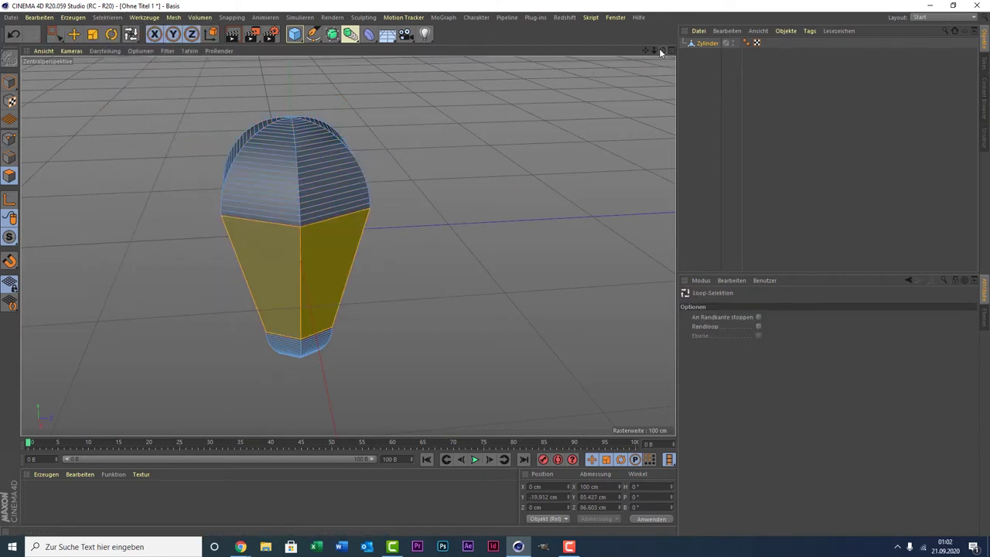
{"action": "mouse_move", "coordinate": [661, 49]}
{"action": "left_mouse_down"}
{"action": "mouse_move", "coordinate": [634, 31]}
{"action": "mouse_move", "coordinate": [661, 49]}
{"action": "left_mouse_up"}
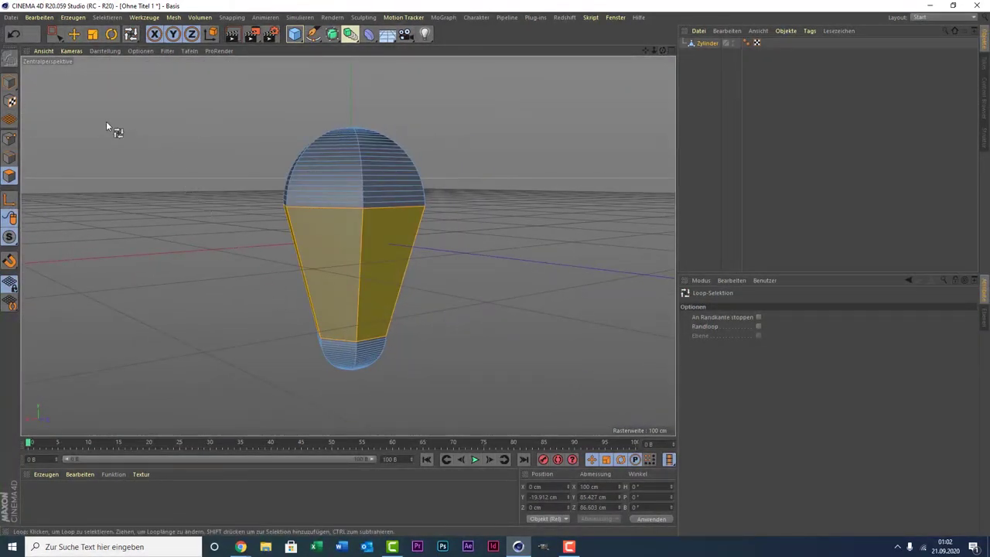
Step: Inner-extrude the side faces with Gruppen erhalten unchecked, insetting each by 5 cm
{"action": "right_click", "coordinate": [232, 147]}
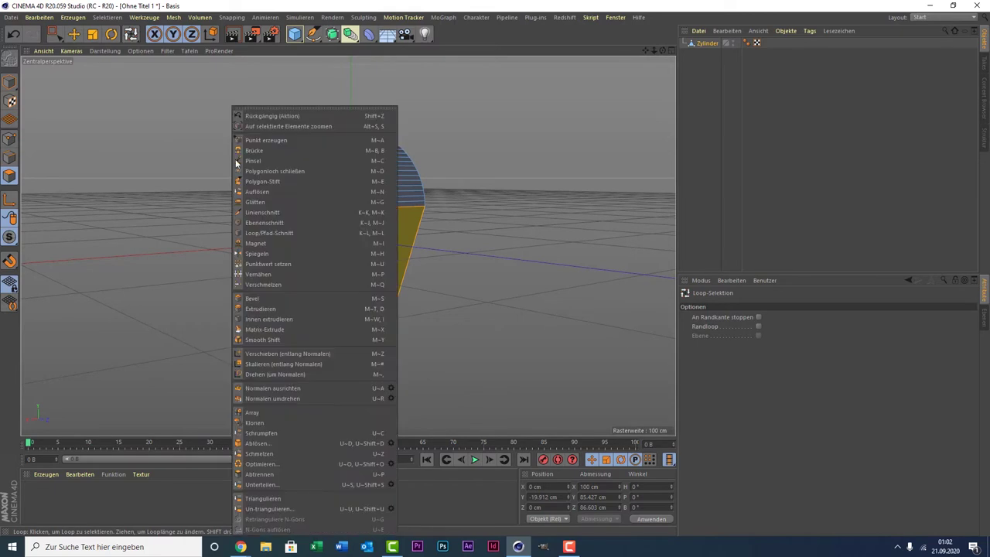
{"action": "left_click", "coordinate": [279, 319]}
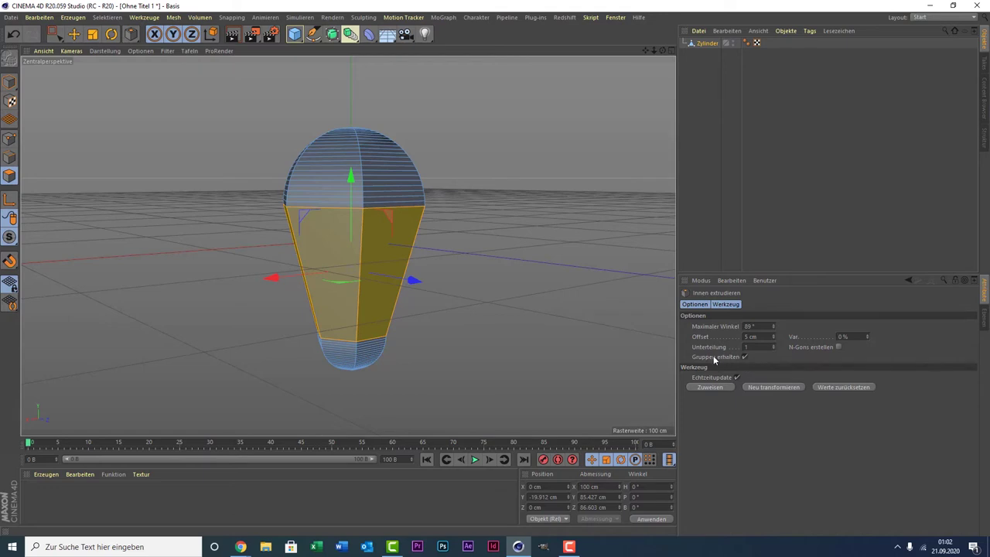
{"action": "left_click", "coordinate": [744, 357]}
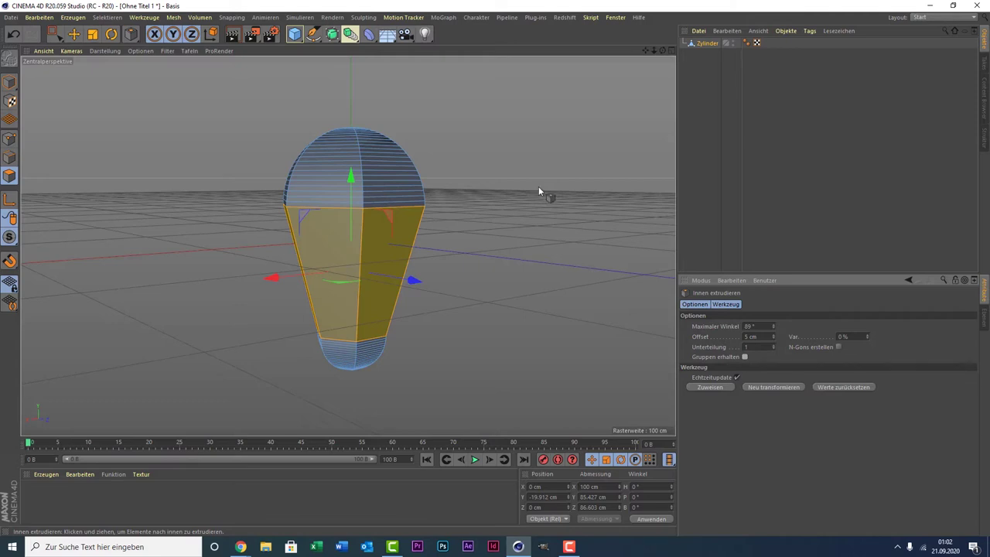
{"action": "mouse_move", "coordinate": [539, 191]}
{"action": "left_mouse_down"}
{"action": "mouse_move", "coordinate": [565, 191]}
{"action": "mouse_move", "coordinate": [522, 191]}
{"action": "mouse_move", "coordinate": [539, 191]}
{"action": "left_mouse_up"}
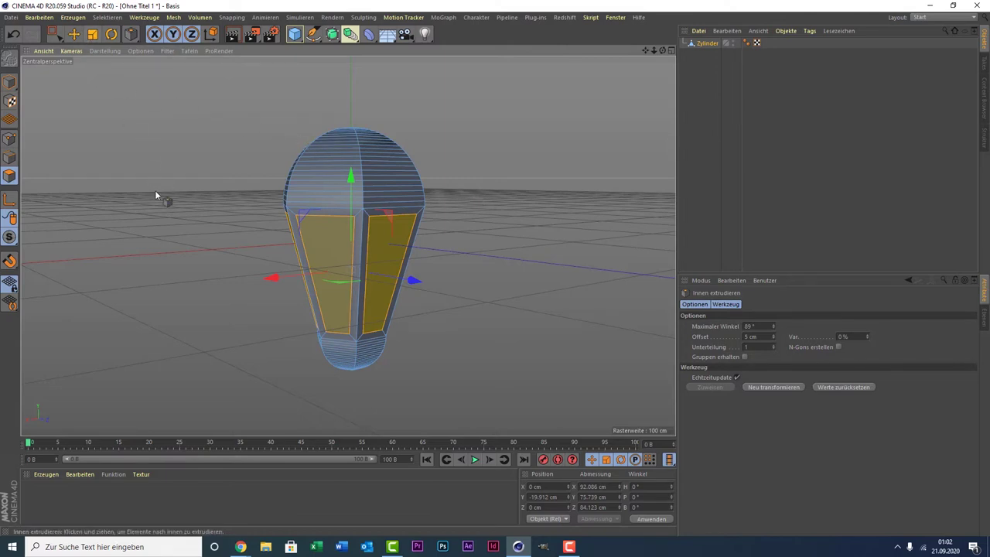
Step: Extrude the inset panels inward to an offset of -1.4 cm
{"action": "right_click", "coordinate": [156, 193]}
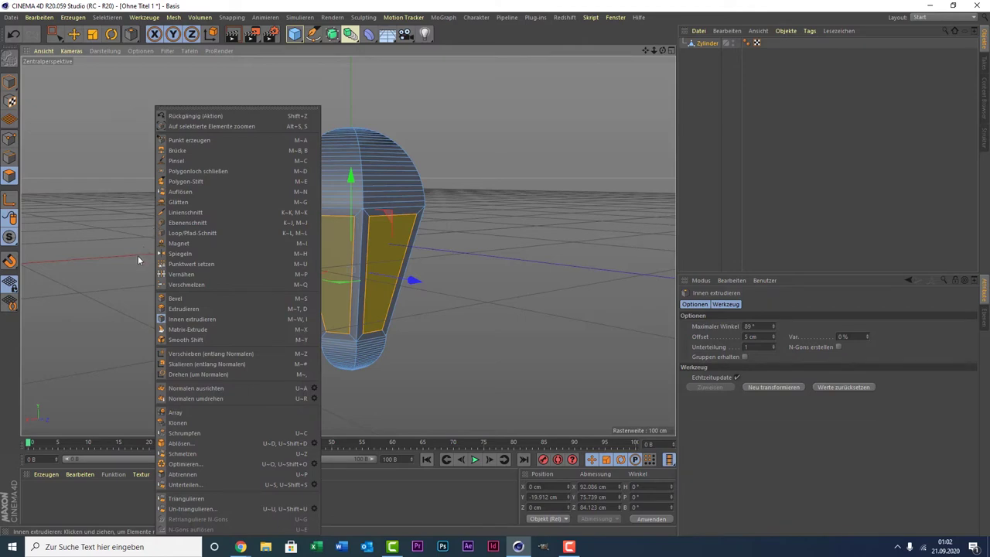
{"action": "left_click", "coordinate": [174, 309]}
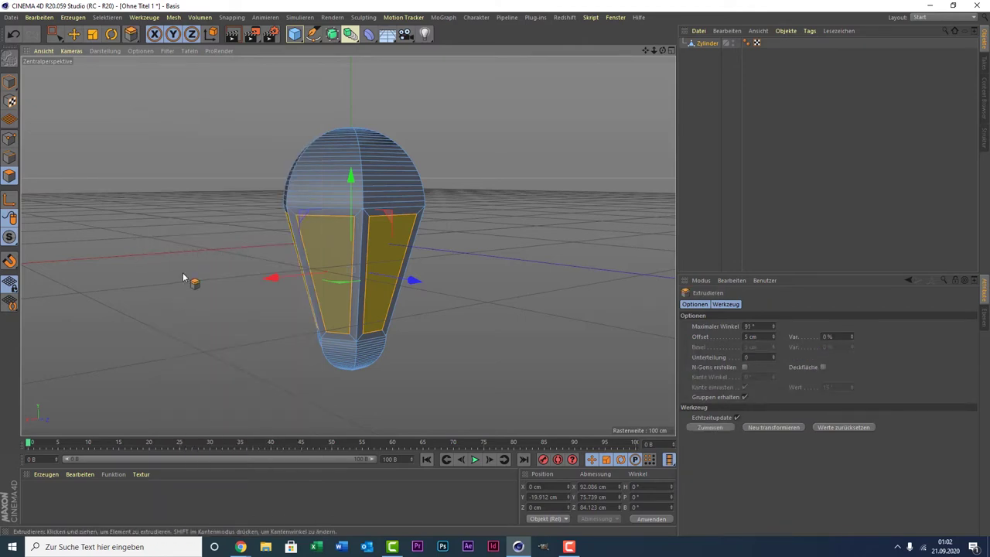
{"action": "left_click_drag", "start_coordinate": [183, 277], "coordinate": [176, 277]}
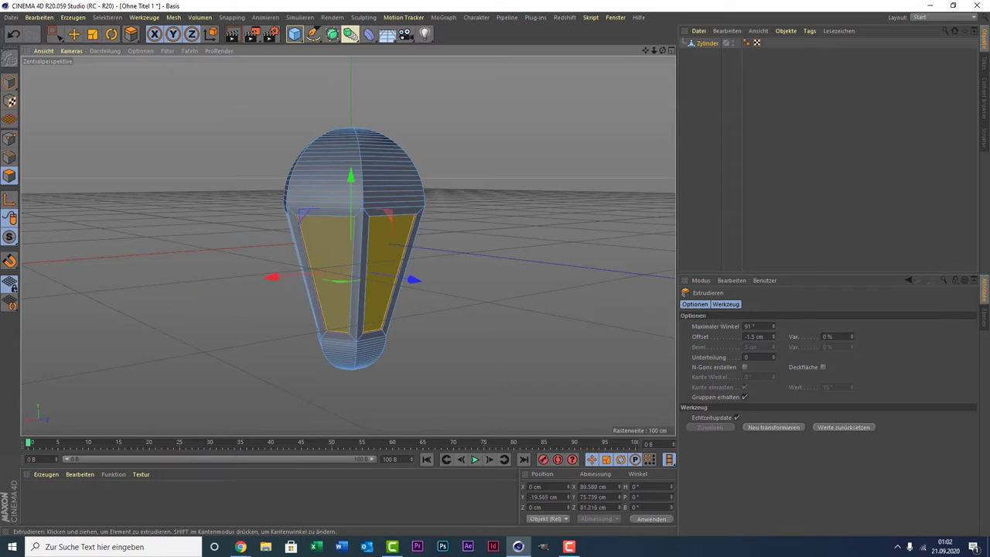
{"action": "left_click_drag", "start_coordinate": [176, 277], "coordinate": [178, 276]}
Step: Freeze the panel selection into a Polygon-Auswahl tag, check it restores, then deselect everything
{"action": "left_click", "coordinate": [108, 19]}
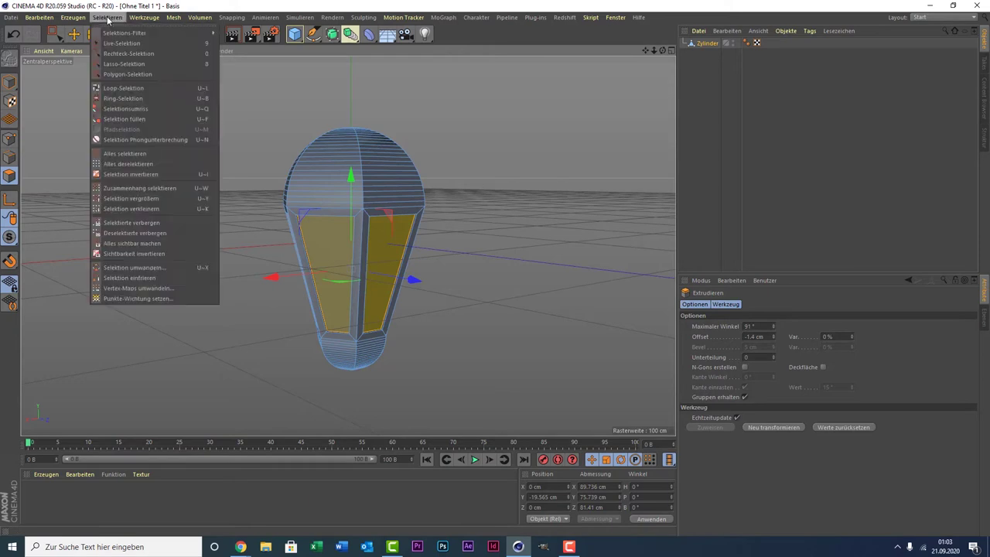
{"action": "left_click", "coordinate": [154, 278]}
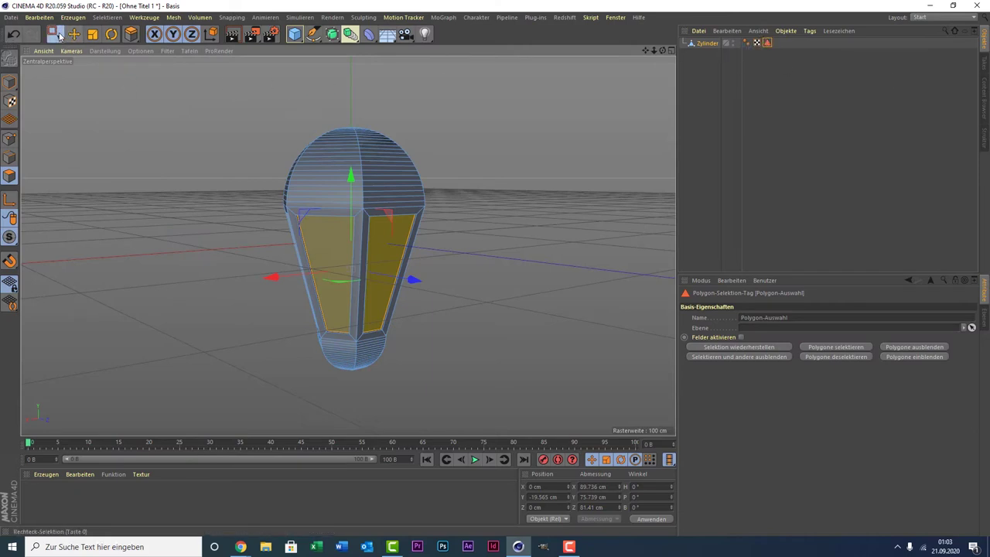
{"action": "left_click_drag", "start_coordinate": [59, 37], "coordinate": [77, 46]}
{"action": "left_click", "coordinate": [384, 157]}
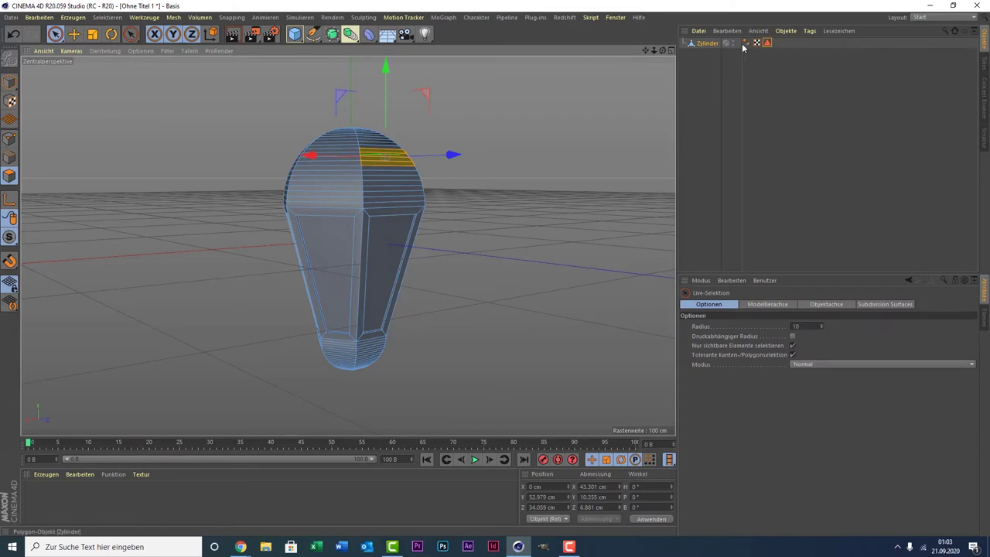
{"action": "double_click", "coordinate": [767, 43]}
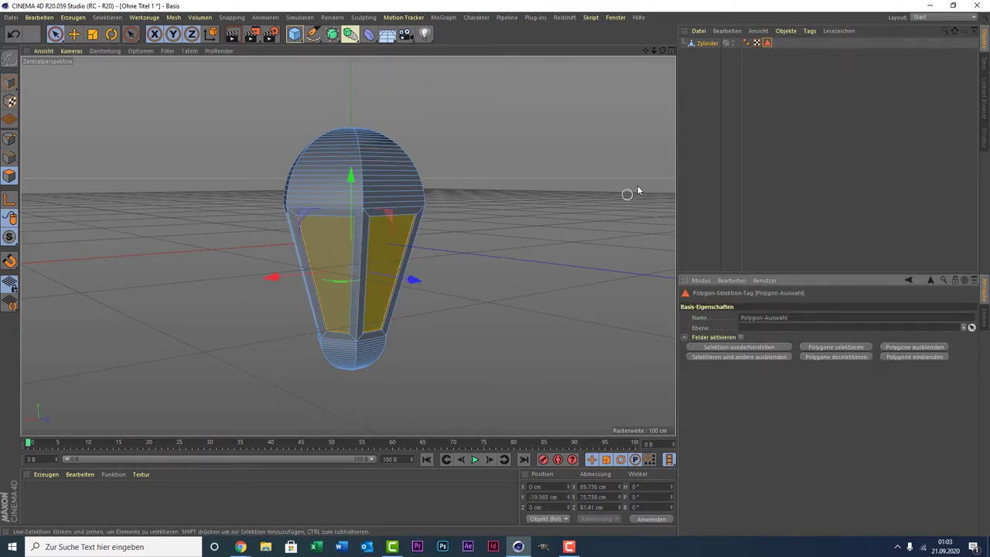
{"action": "left_click", "coordinate": [725, 161]}
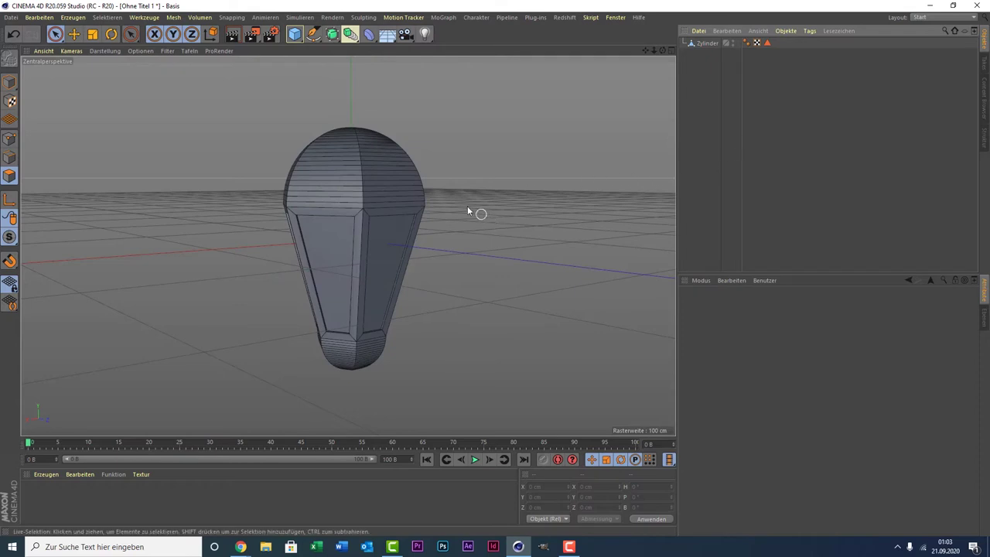
Step: Add a second cylinder and scale it into a short narrow neck resting on the dome
{"action": "left_click", "coordinate": [296, 40]}
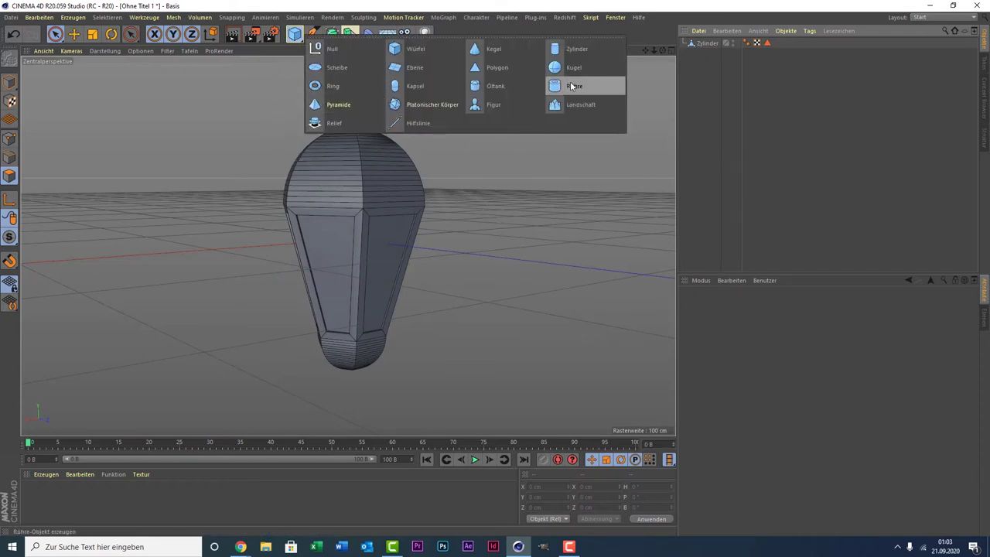
{"action": "left_click", "coordinate": [572, 48]}
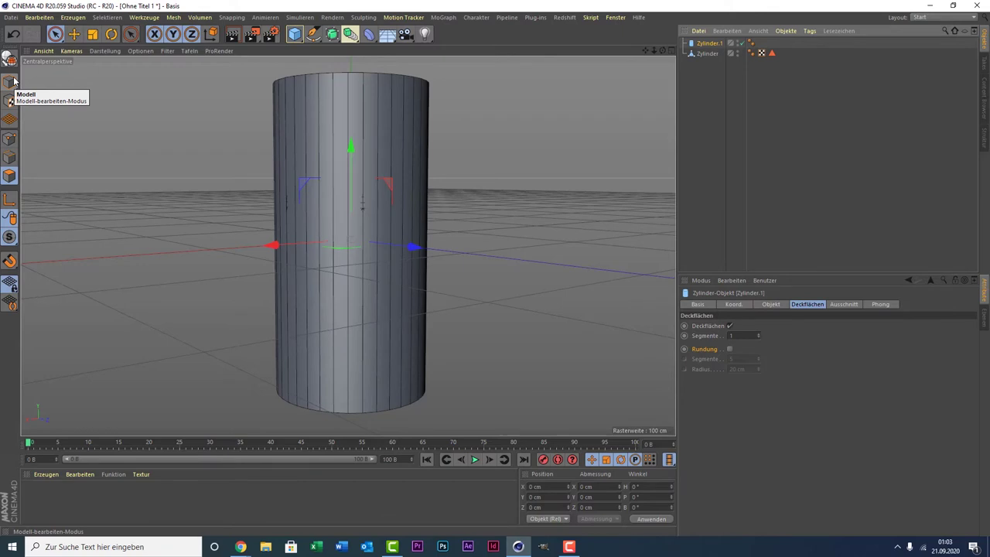
{"action": "left_click", "coordinate": [14, 81]}
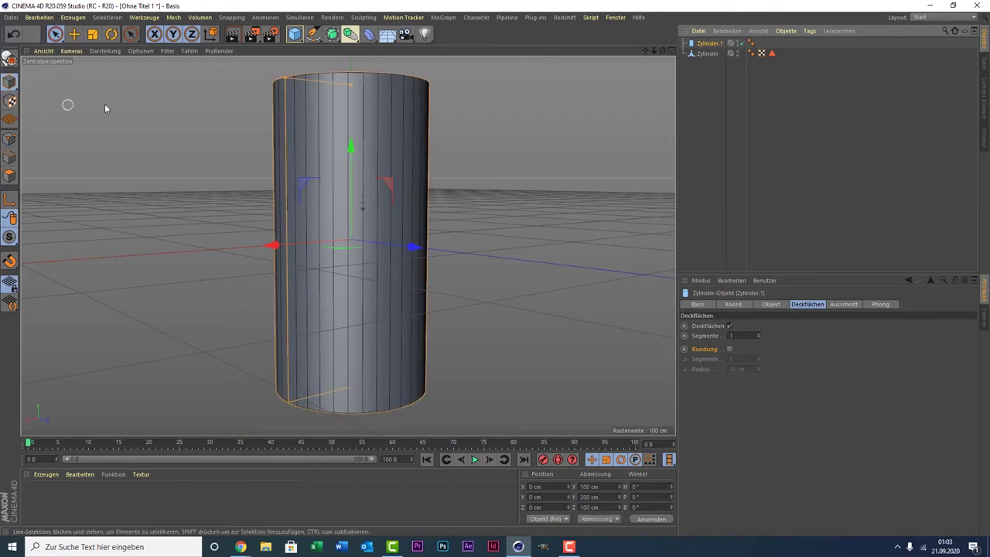
{"action": "scroll", "coordinate": [640, 70], "scroll_direction": "down", "scroll_amount": 2}
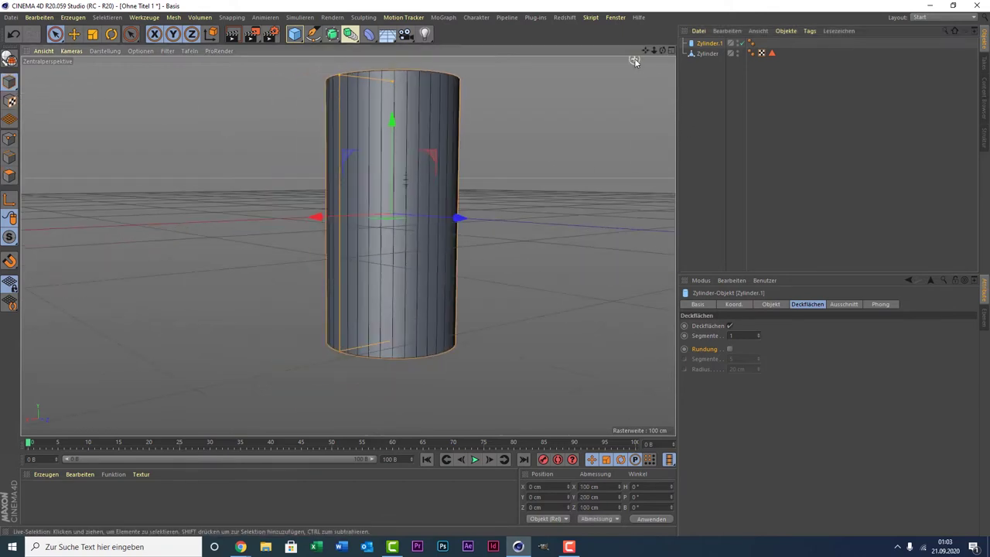
{"action": "left_click_drag", "start_coordinate": [648, 55], "coordinate": [469, 108]}
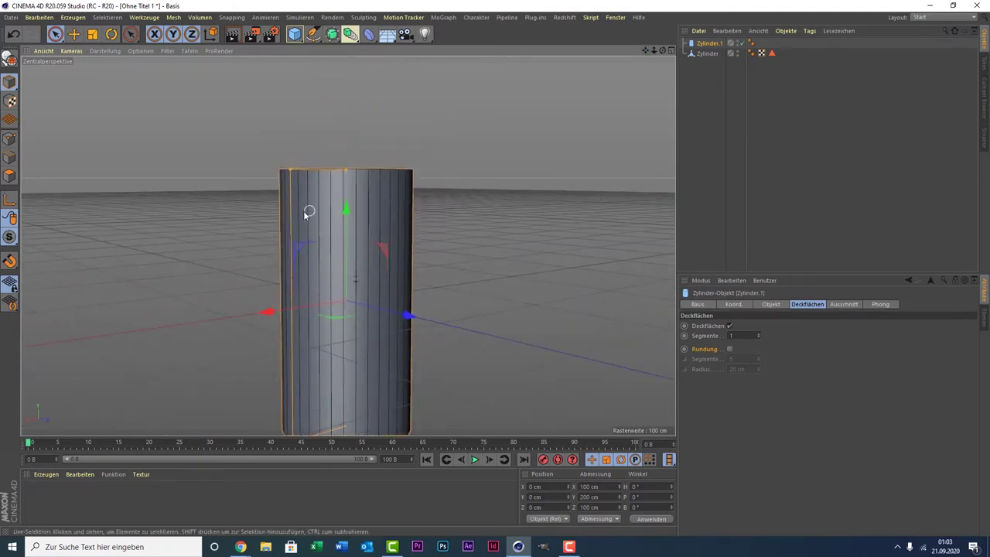
{"action": "left_click_drag", "start_coordinate": [345, 246], "coordinate": [343, 141]}
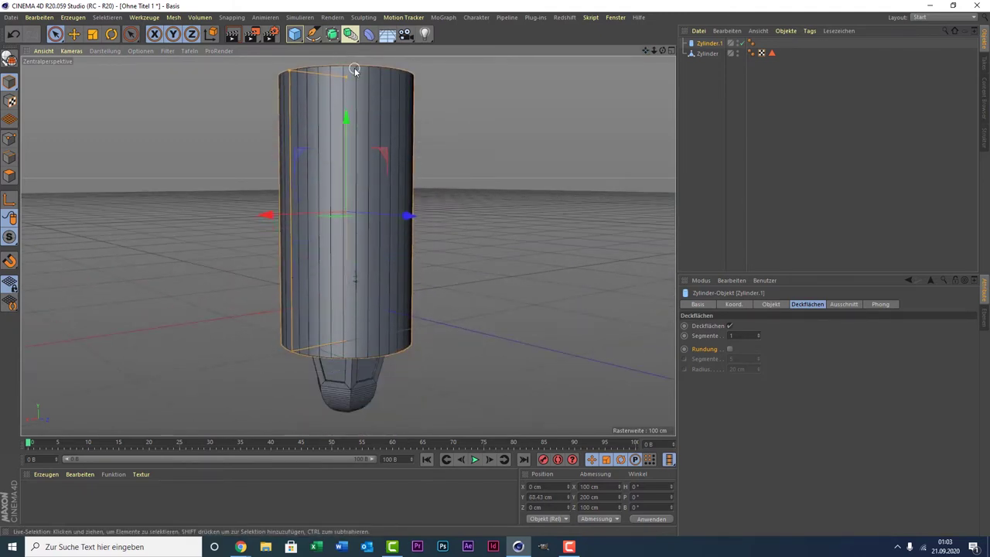
{"action": "mouse_move", "coordinate": [300, 72]}
{"action": "left_mouse_down"}
{"action": "mouse_move", "coordinate": [334, 89]}
{"action": "mouse_move", "coordinate": [346, 79]}
{"action": "mouse_move", "coordinate": [345, 203]}
{"action": "left_mouse_up"}
{"action": "scroll", "coordinate": [379, 215], "scroll_direction": "up", "scroll_amount": 2}
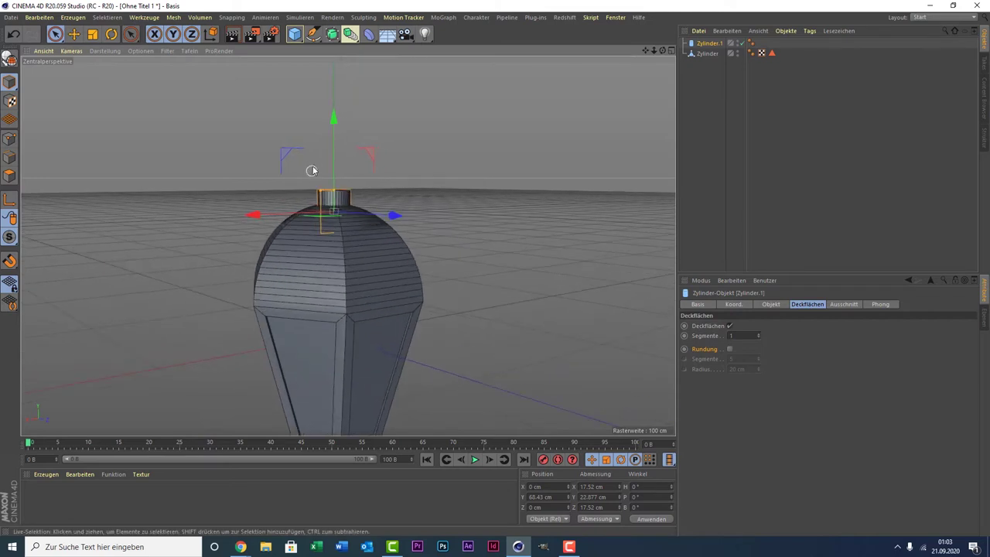
{"action": "left_click_drag", "start_coordinate": [337, 157], "coordinate": [339, 148]}
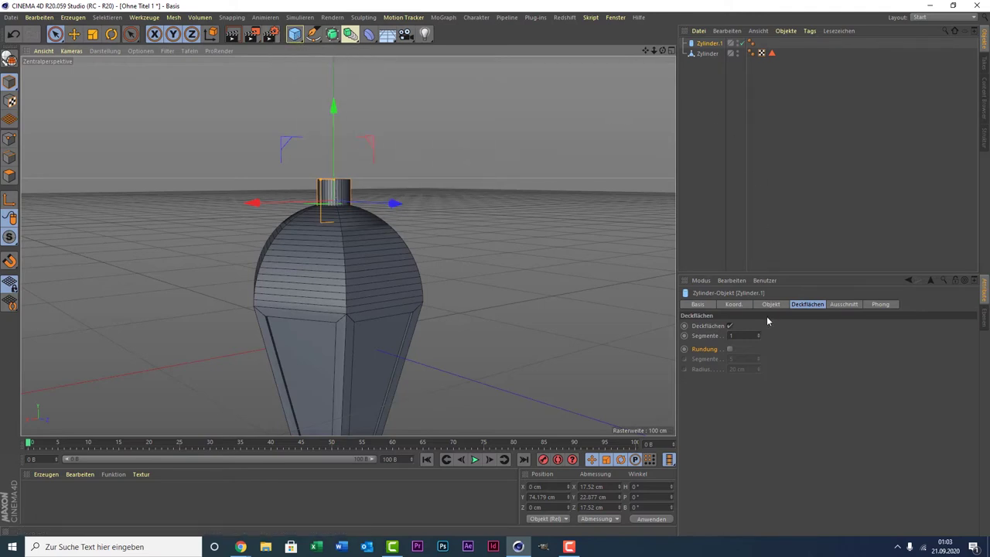
Step: Round the neck's caps with 30 segments and a 1 cm radius
{"action": "left_click", "coordinate": [730, 350]}
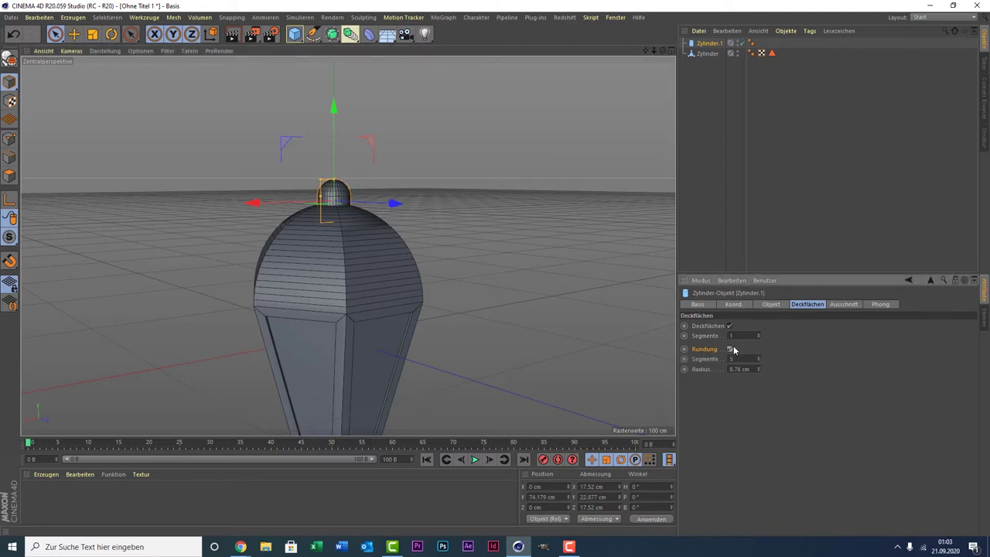
{"action": "scroll", "coordinate": [486, 274], "scroll_direction": "up", "scroll_amount": 3}
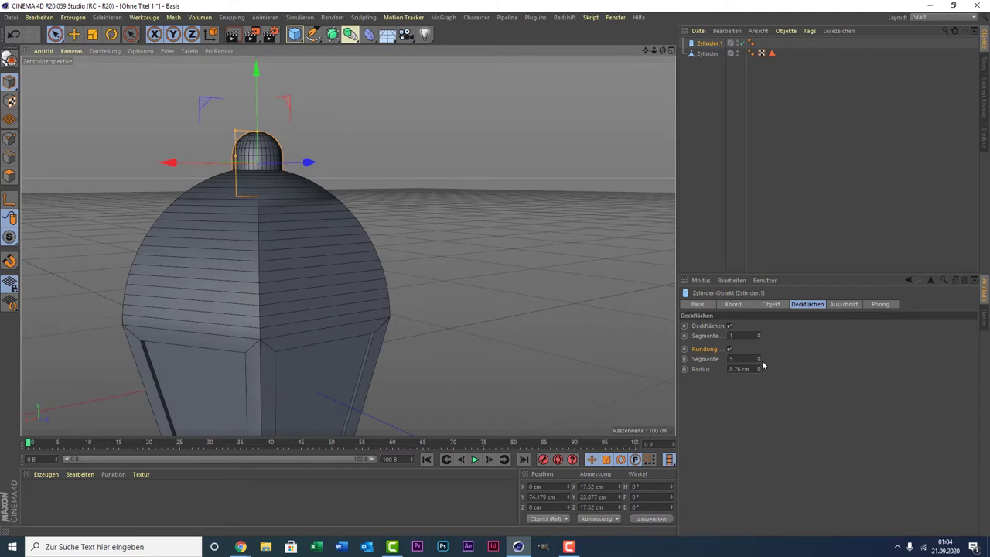
{"action": "mouse_move", "coordinate": [759, 361]}
{"action": "left_mouse_down"}
{"action": "mouse_move", "coordinate": [758, 378]}
{"action": "mouse_move", "coordinate": [759, 333]}
{"action": "left_mouse_up"}
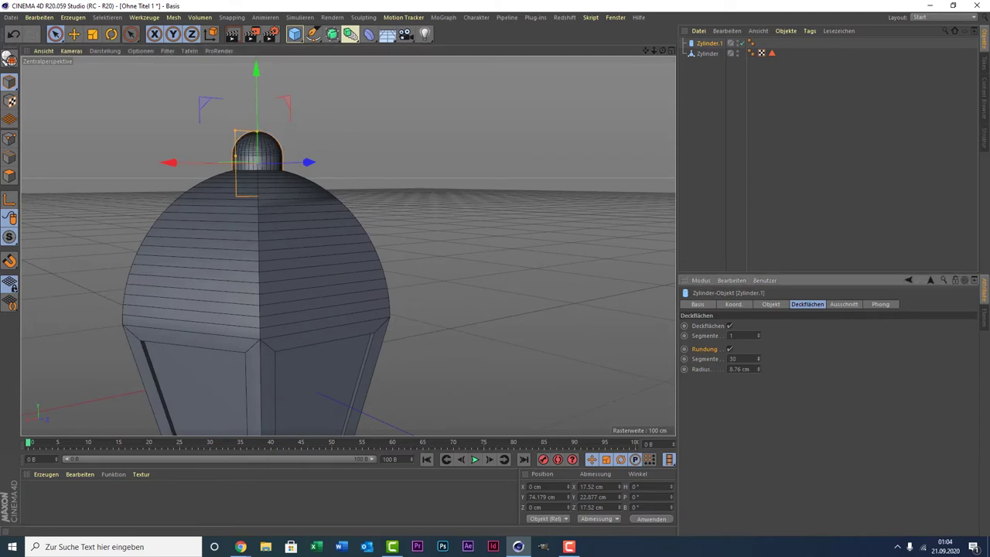
{"action": "left_click_drag", "start_coordinate": [758, 369], "coordinate": [758, 387]}
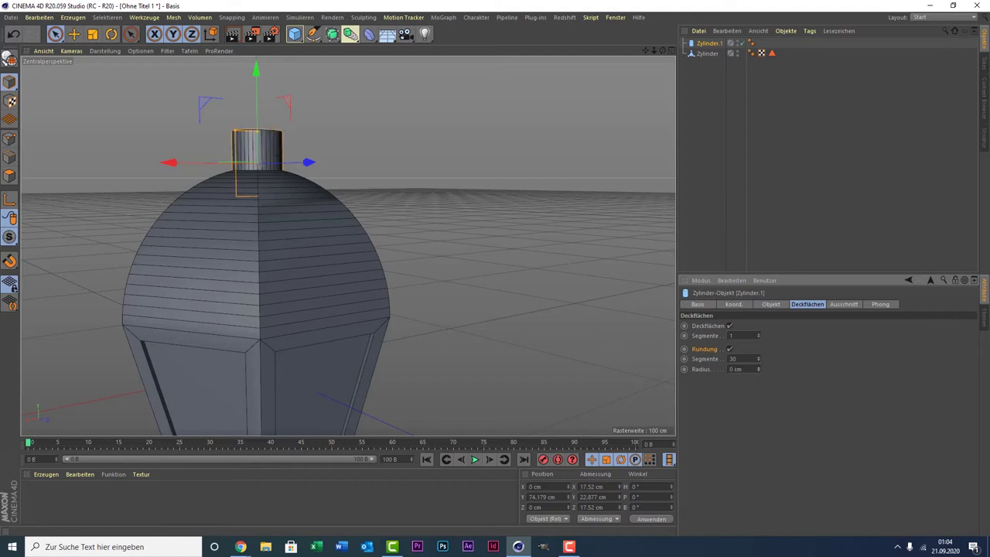
{"action": "left_click", "coordinate": [757, 368]}
Step: Add a Kegel cone, shape it short and wide, and seat it on the neck
{"action": "left_click", "coordinate": [293, 35]}
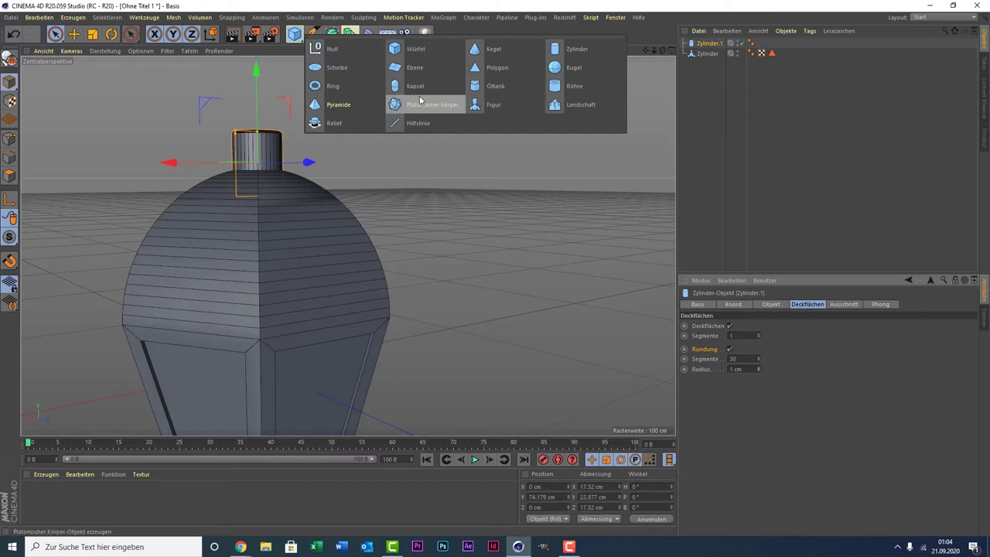
{"action": "left_click", "coordinate": [488, 47]}
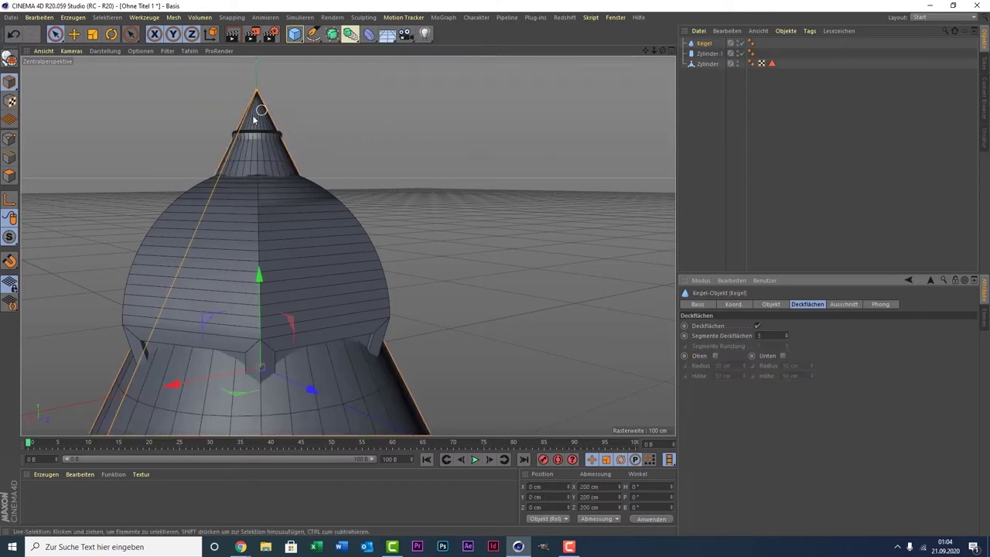
{"action": "left_click_drag", "start_coordinate": [662, 50], "coordinate": [658, 73]}
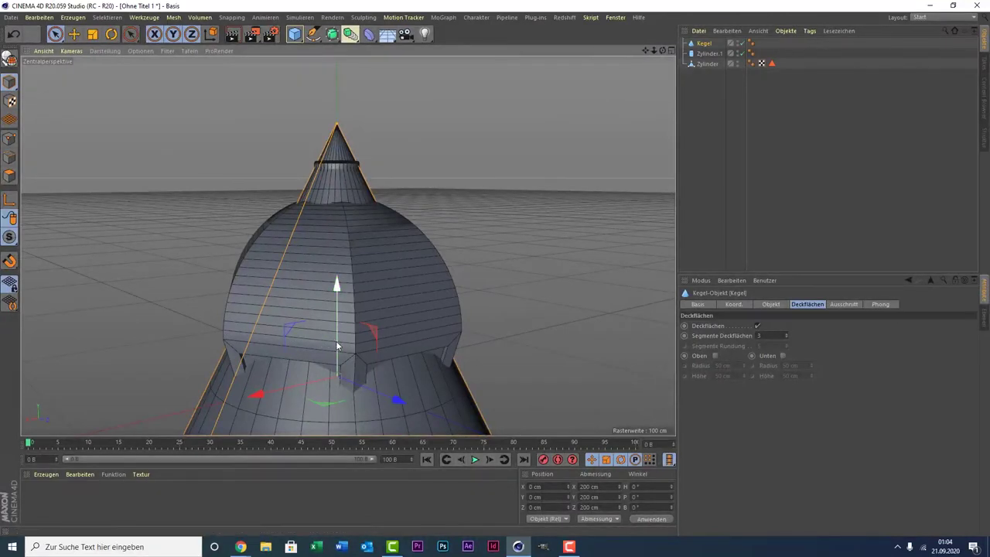
{"action": "mouse_move", "coordinate": [335, 332]}
{"action": "left_mouse_down"}
{"action": "mouse_move", "coordinate": [331, 232]}
{"action": "mouse_move", "coordinate": [620, 46]}
{"action": "mouse_move", "coordinate": [540, 67]}
{"action": "left_mouse_up"}
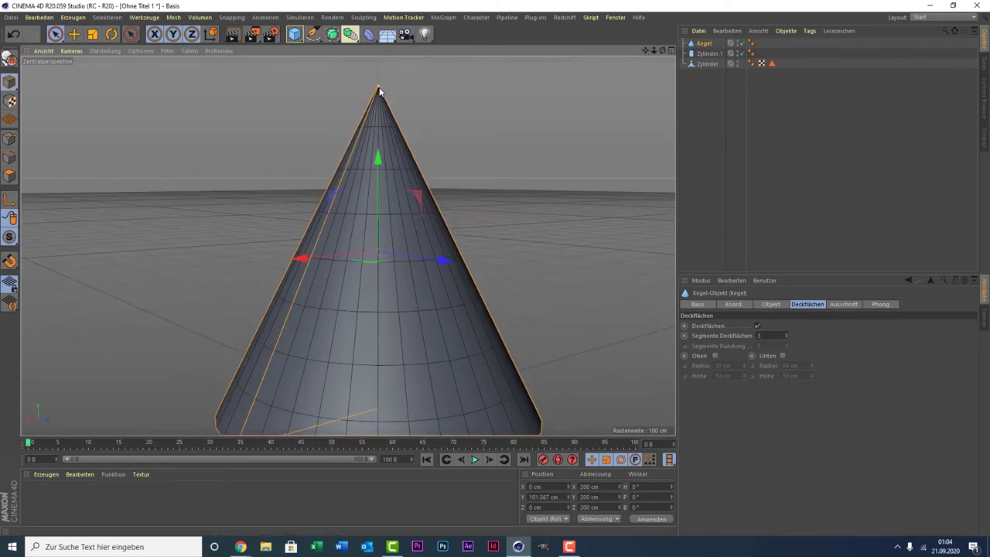
{"action": "left_click_drag", "start_coordinate": [379, 92], "coordinate": [378, 188]}
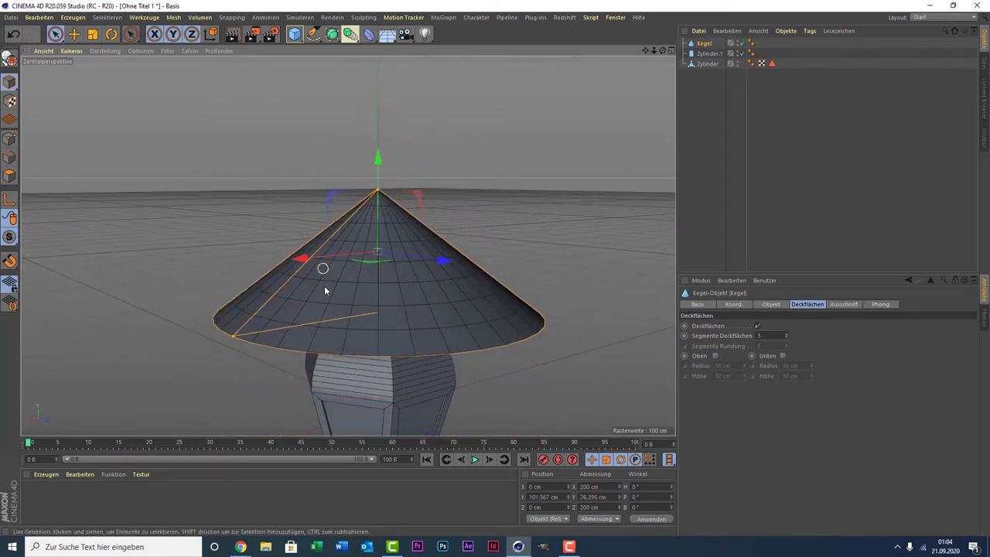
{"action": "mouse_move", "coordinate": [236, 337]}
{"action": "left_mouse_down"}
{"action": "mouse_move", "coordinate": [358, 281]}
{"action": "mouse_move", "coordinate": [348, 278]}
{"action": "left_mouse_up"}
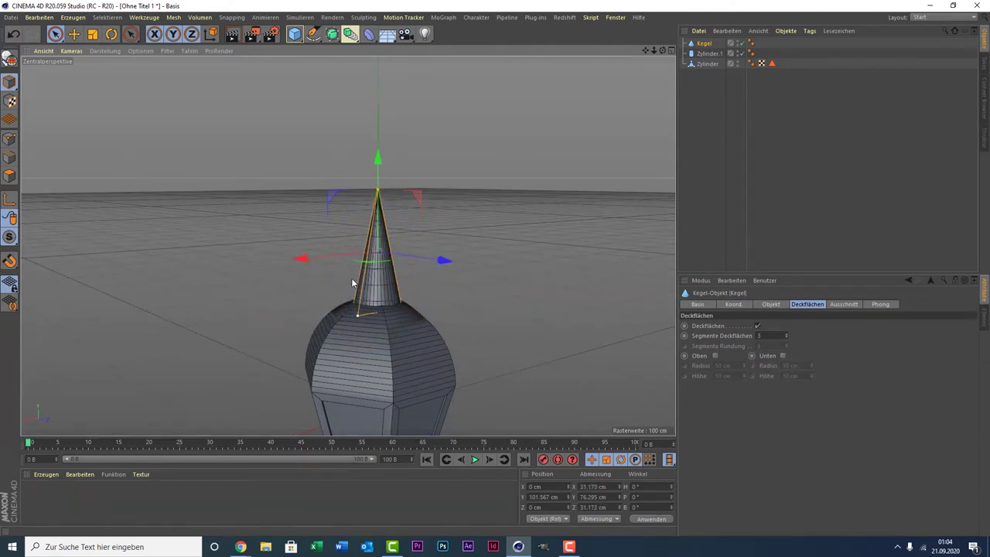
{"action": "left_click_drag", "start_coordinate": [381, 199], "coordinate": [400, 229]}
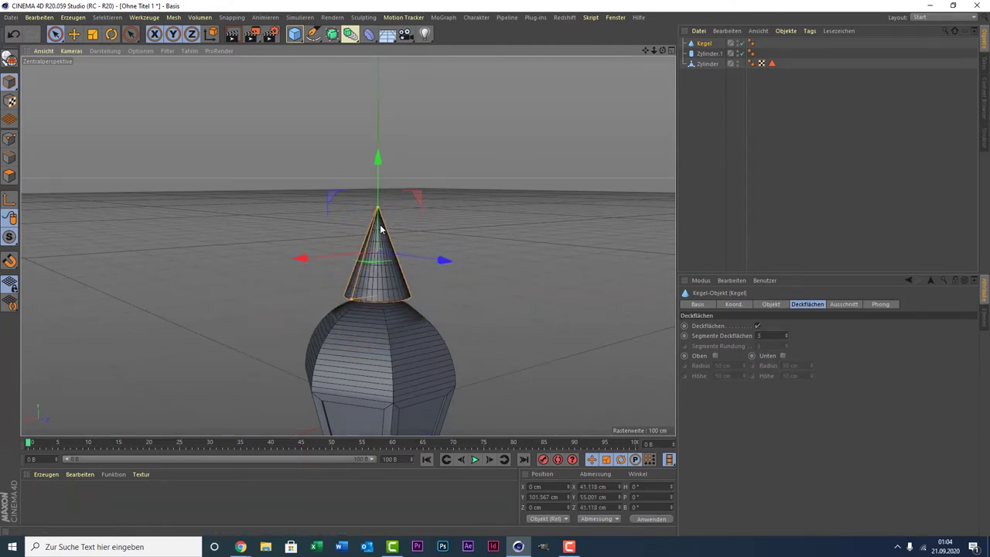
{"action": "scroll", "coordinate": [433, 255], "scroll_direction": "up", "scroll_amount": 2}
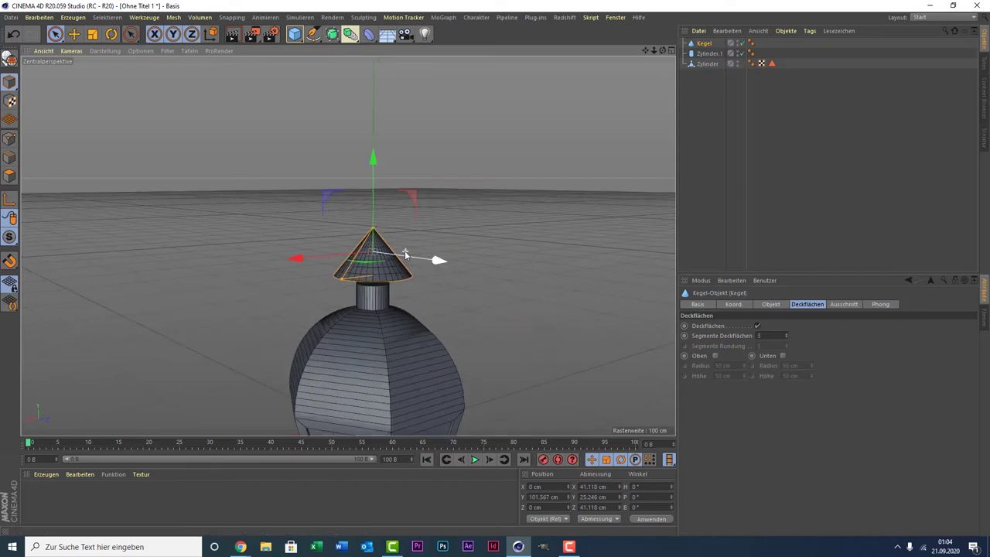
{"action": "scroll", "coordinate": [433, 267], "scroll_direction": "up", "scroll_amount": 2}
{"action": "left_click_drag", "start_coordinate": [371, 200], "coordinate": [369, 226]}
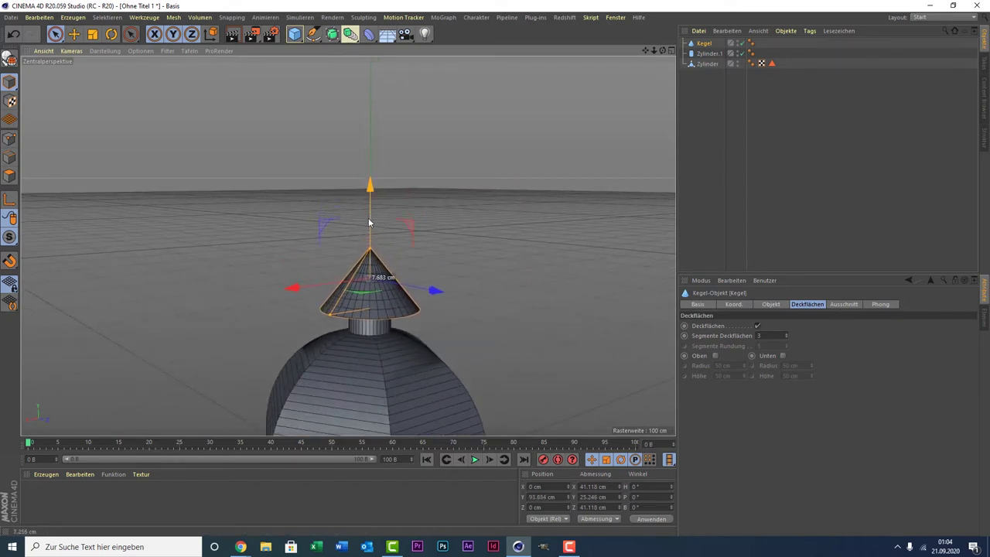
Step: Round the cone's bottom cap to form an onion-shaped finial
{"action": "scroll", "coordinate": [348, 246], "scroll_direction": "up", "scroll_amount": 3}
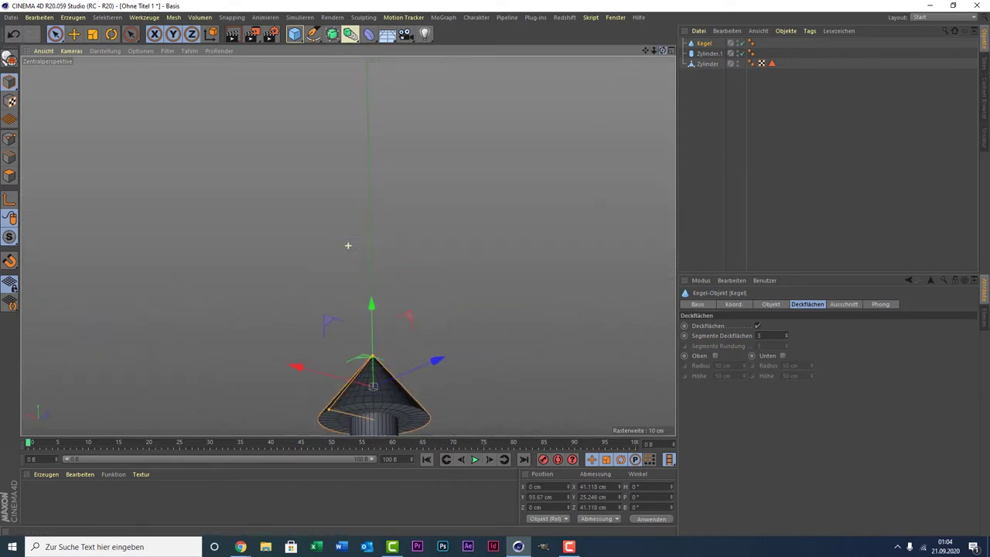
{"action": "scroll", "coordinate": [348, 245], "scroll_direction": "down", "scroll_amount": 3}
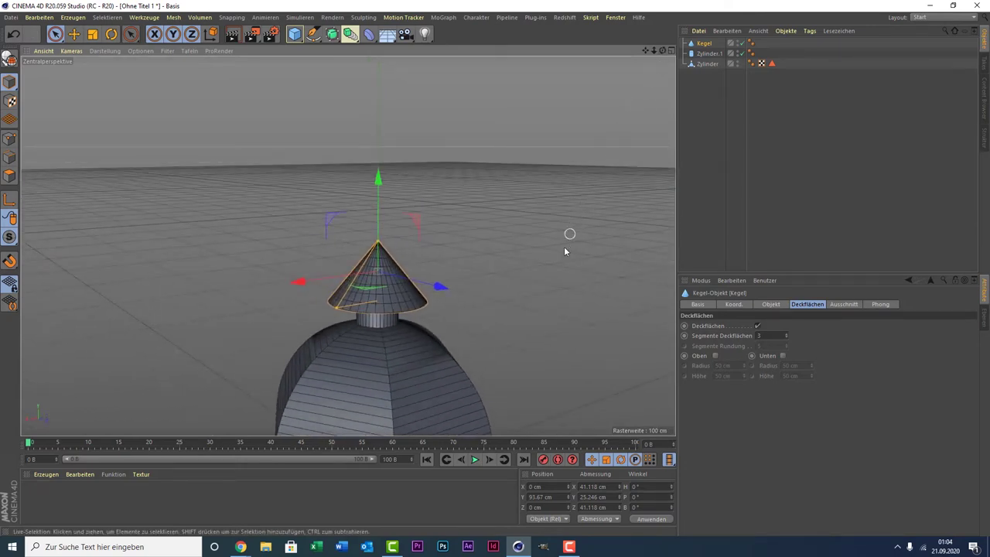
{"action": "scroll", "coordinate": [562, 259], "scroll_direction": "down", "scroll_amount": 2}
{"action": "scroll", "coordinate": [569, 273], "scroll_direction": "down", "scroll_amount": 2}
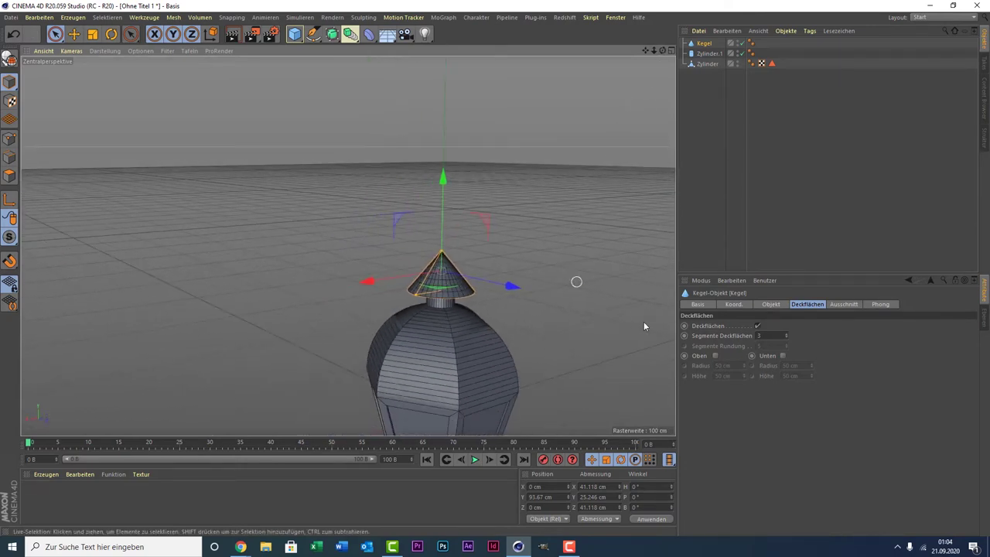
{"action": "left_click", "coordinate": [783, 356]}
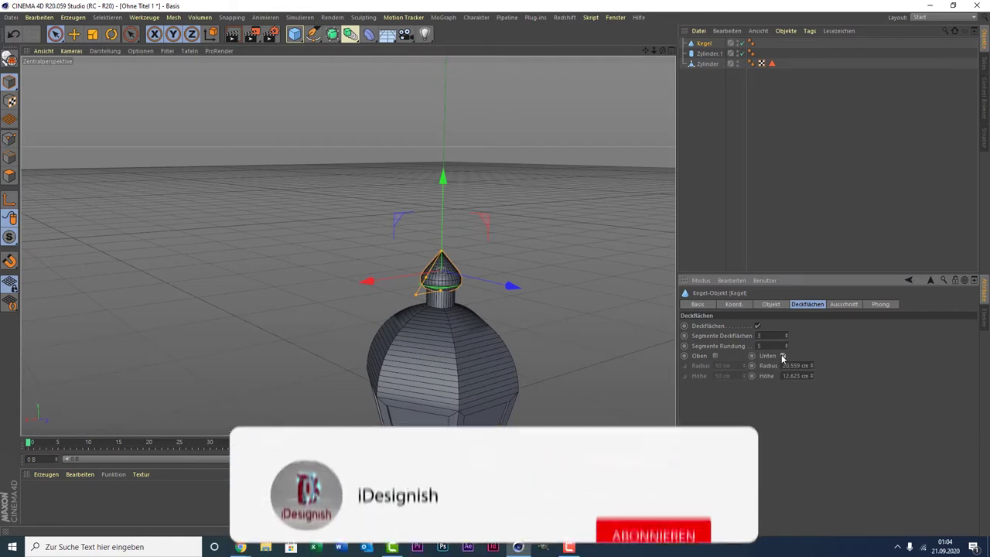
{"action": "scroll", "coordinate": [650, 304], "scroll_direction": "up", "scroll_amount": 1}
{"action": "scroll", "coordinate": [650, 303], "scroll_direction": "up", "scroll_amount": 3}
{"action": "scroll", "coordinate": [364, 305], "scroll_direction": "up", "scroll_amount": 1}
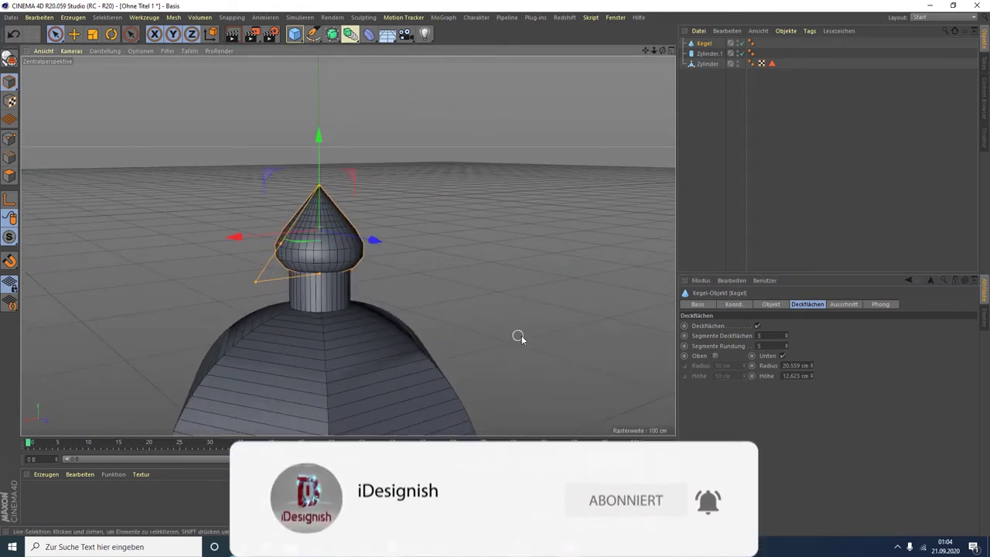
{"action": "scroll", "coordinate": [427, 311], "scroll_direction": "down", "scroll_amount": 2}
{"action": "scroll", "coordinate": [426, 311], "scroll_direction": "down", "scroll_amount": 1}
{"action": "scroll", "coordinate": [425, 310], "scroll_direction": "up", "scroll_amount": 2}
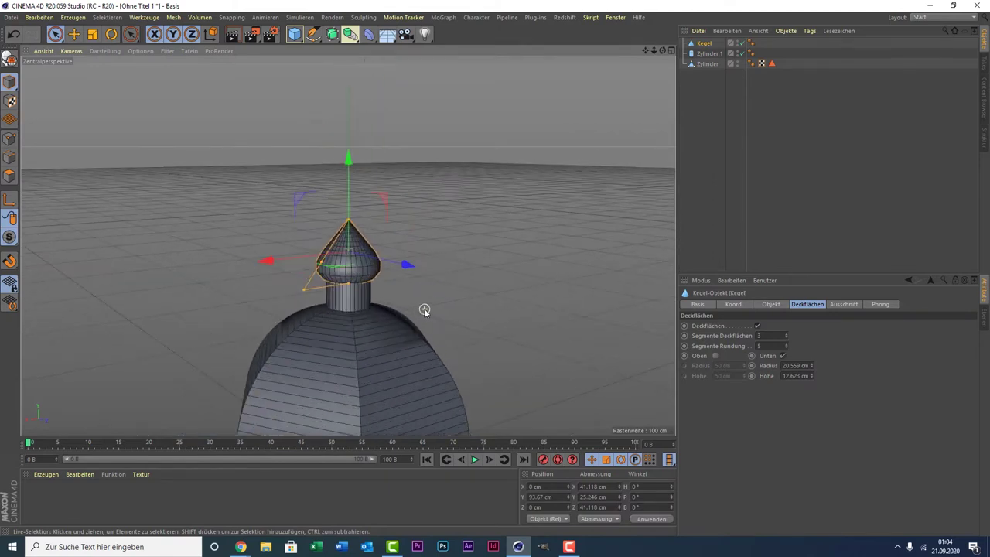
Step: Frame the whole lantern and select the Zylinder body in the Object Manager
{"action": "left_click", "coordinate": [926, 149]}
{"action": "left_click_drag", "start_coordinate": [503, 310], "coordinate": [462, 314], "text": "alt"}
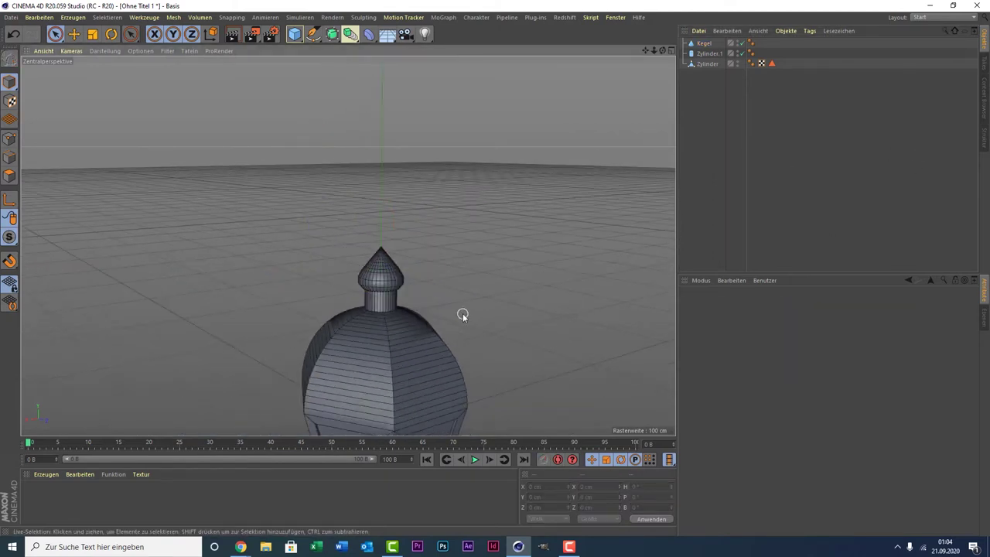
{"action": "left_click_drag", "start_coordinate": [649, 50], "coordinate": [670, 61]}
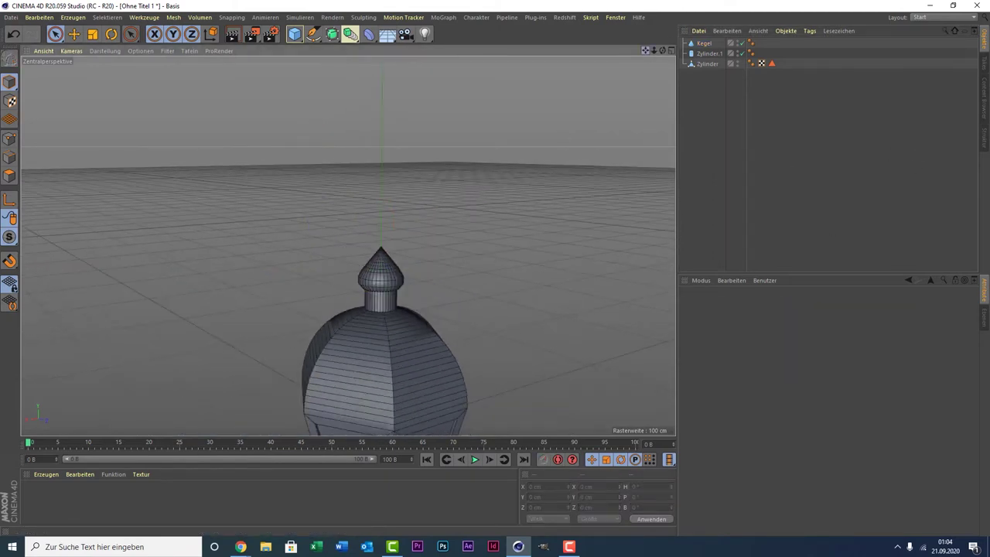
{"action": "left_click", "coordinate": [691, 64]}
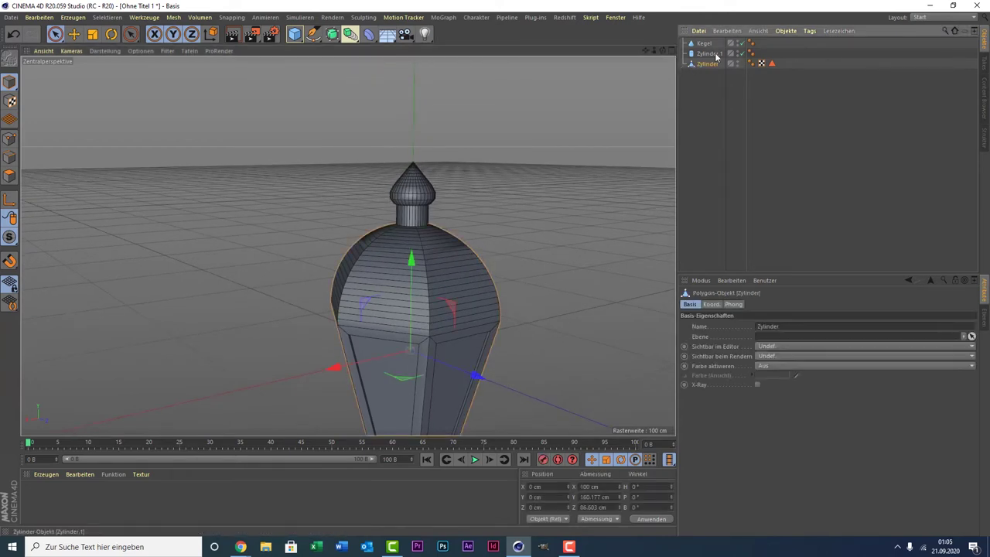
{"action": "left_click", "coordinate": [704, 43]}
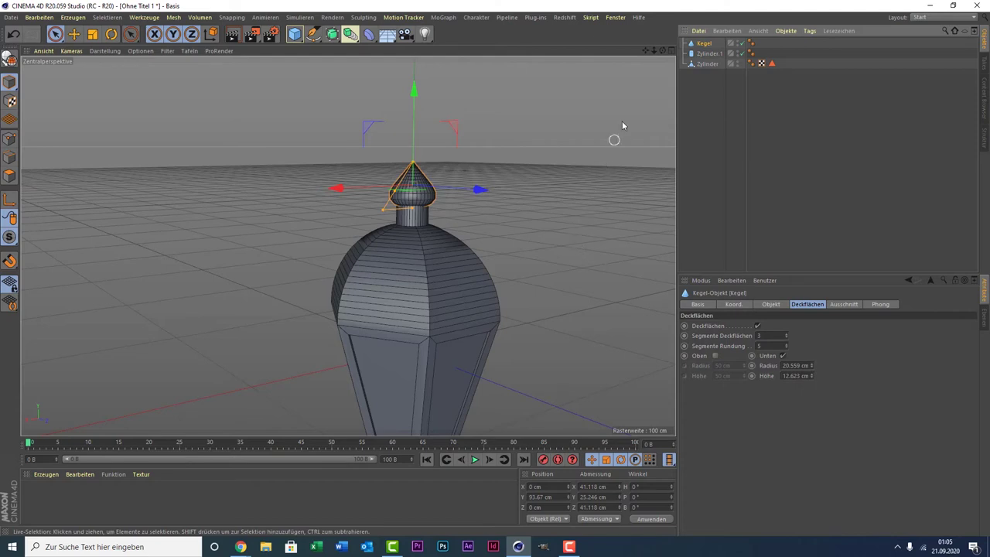
{"action": "mouse_move", "coordinate": [650, 50]}
{"action": "left_mouse_down"}
{"action": "mouse_move", "coordinate": [348, 246]}
{"action": "mouse_move", "coordinate": [532, 177]}
{"action": "left_mouse_up"}
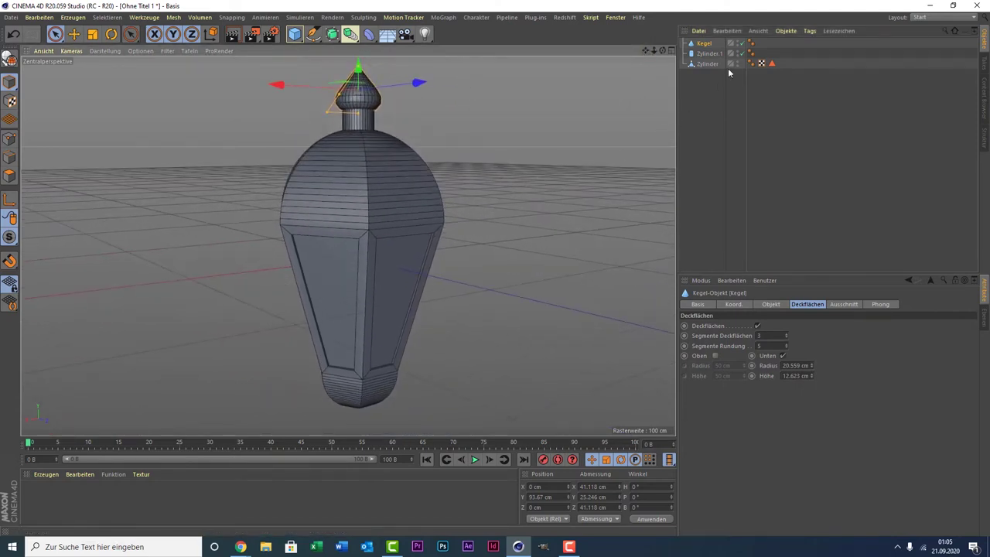
{"action": "left_click", "coordinate": [707, 64]}
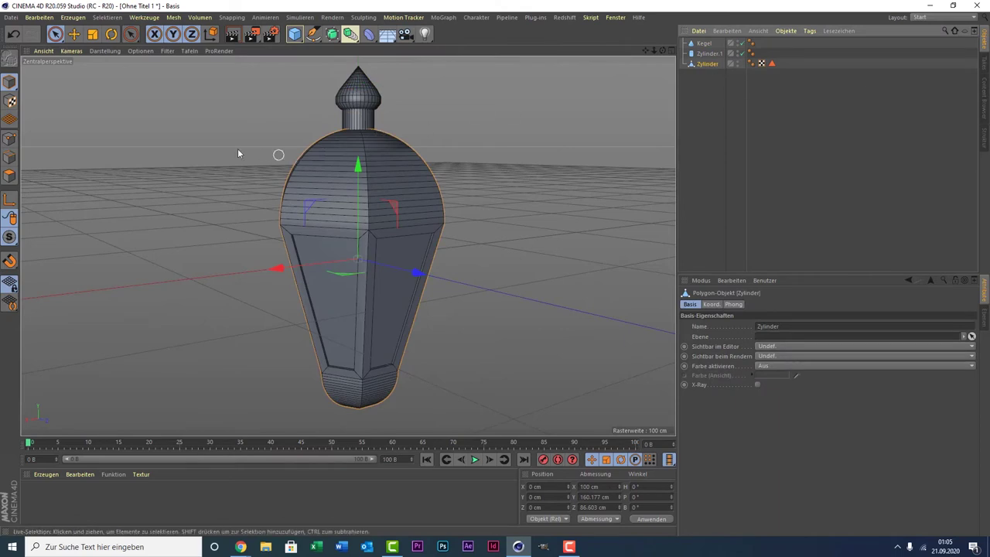
Step: In polygon mode, use Loop Selection to select the polygon ring at the dome's base
{"action": "left_click", "coordinate": [9, 178]}
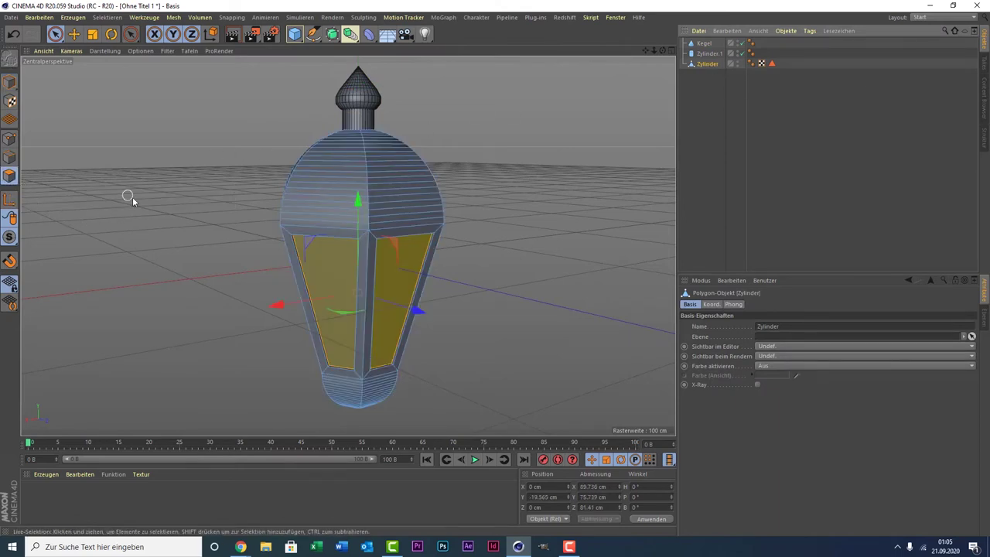
{"action": "left_click", "coordinate": [107, 17]}
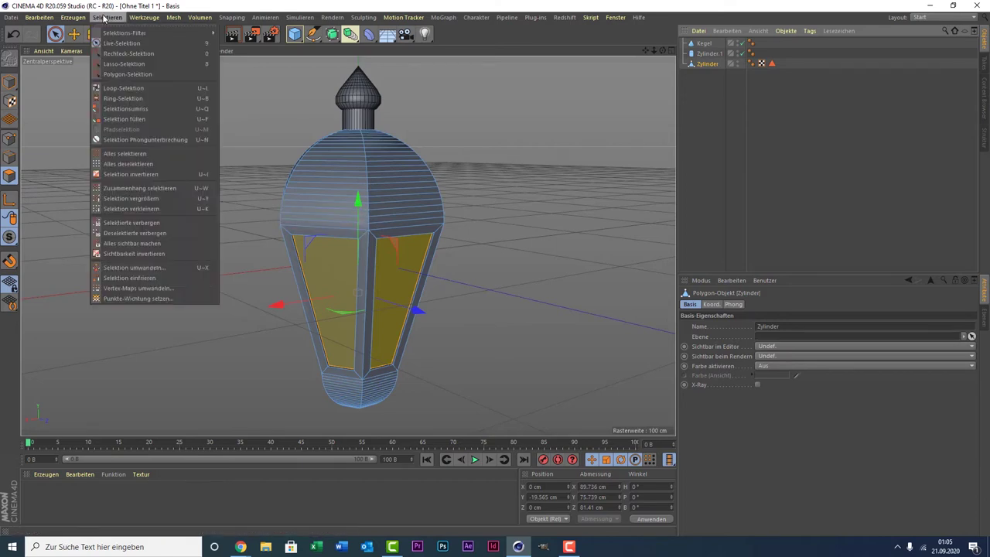
{"action": "left_click", "coordinate": [124, 88]}
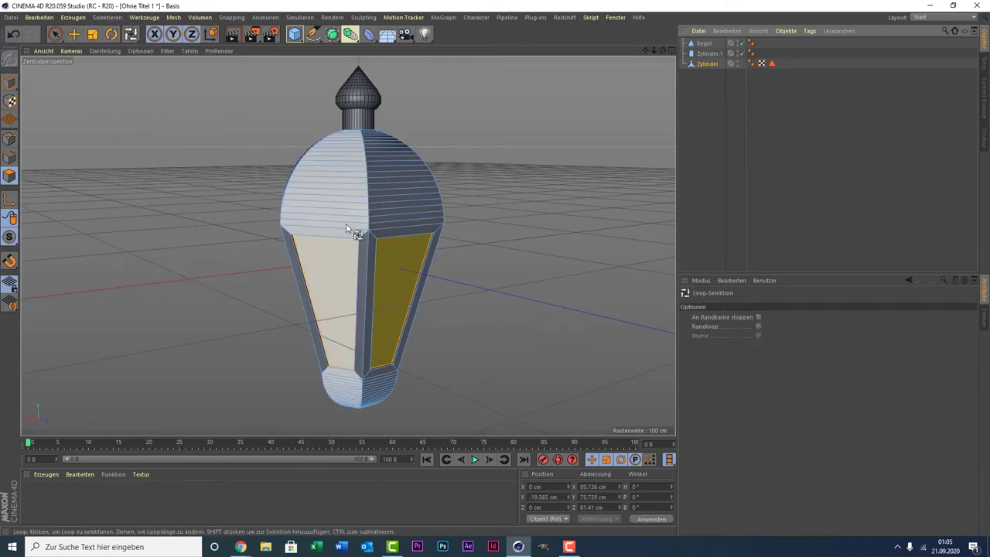
{"action": "scroll", "coordinate": [381, 261], "scroll_direction": "up", "scroll_amount": 3}
{"action": "scroll", "coordinate": [381, 261], "scroll_direction": "up", "scroll_amount": 1}
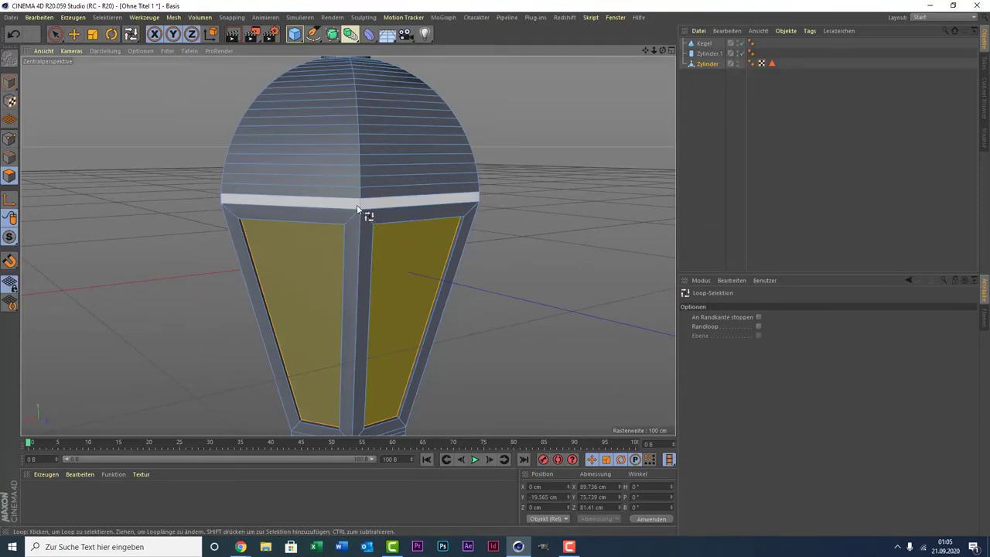
{"action": "left_click", "coordinate": [356, 205]}
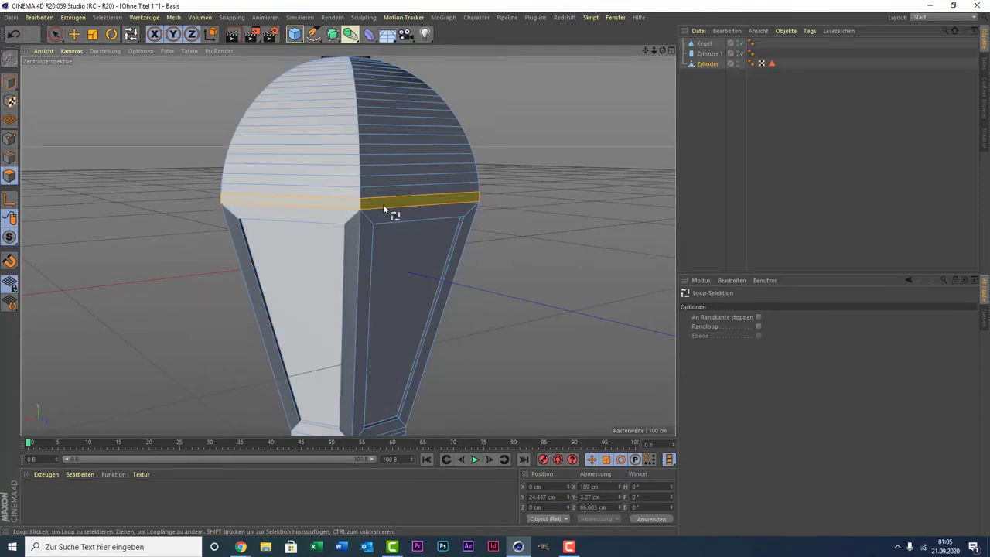
{"action": "mouse_move", "coordinate": [392, 212]}
{"action": "left_mouse_down", "text": "alt"}
{"action": "mouse_move", "coordinate": [287, 221]}
{"action": "mouse_move", "coordinate": [106, 187]}
{"action": "left_mouse_up", "text": "alt"}
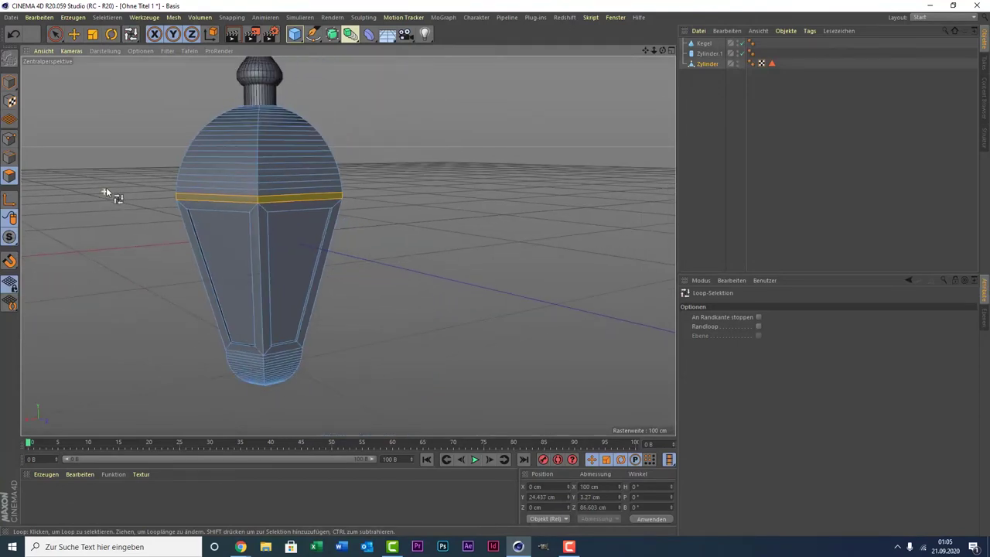
Step: Extrude the ring outward into a 6 cm rim and lower it by about 5 cm
{"action": "right_click", "coordinate": [101, 145]}
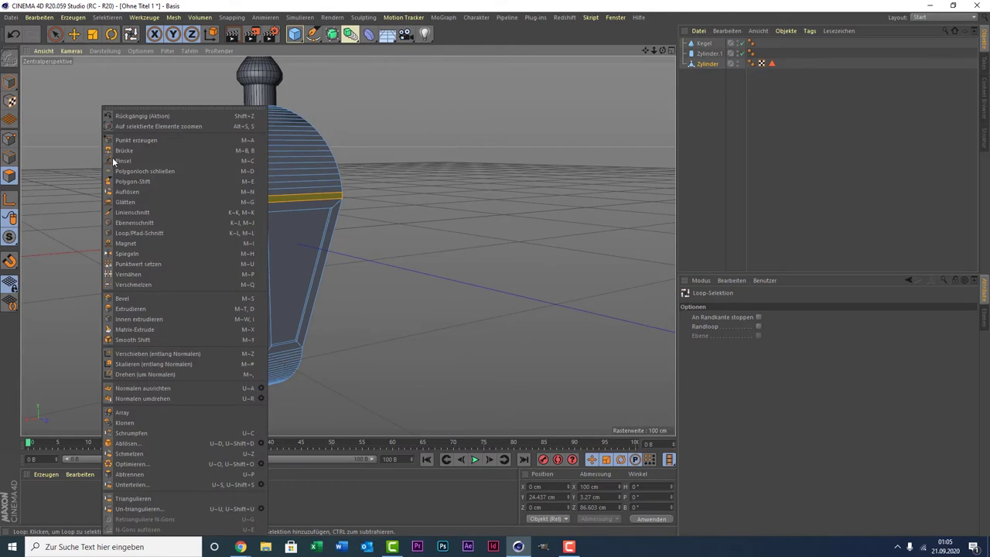
{"action": "left_click", "coordinate": [168, 307]}
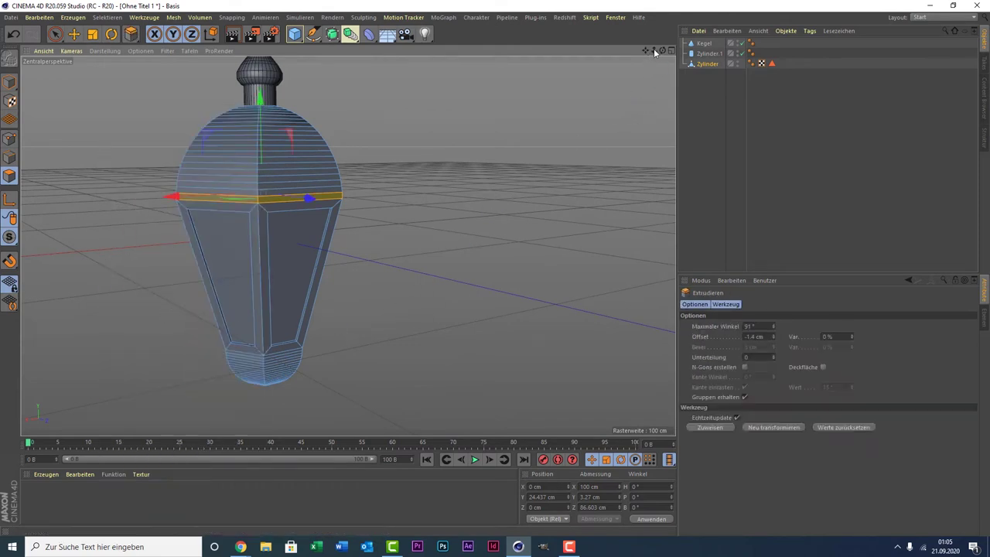
{"action": "left_click_drag", "start_coordinate": [662, 50], "coordinate": [343, 243]}
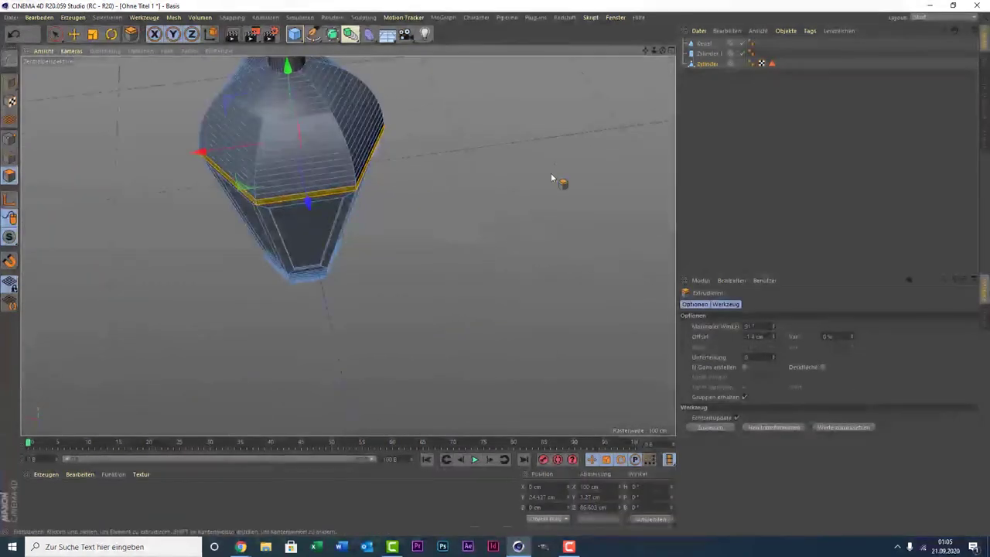
{"action": "left_click_drag", "start_coordinate": [559, 179], "coordinate": [612, 179]}
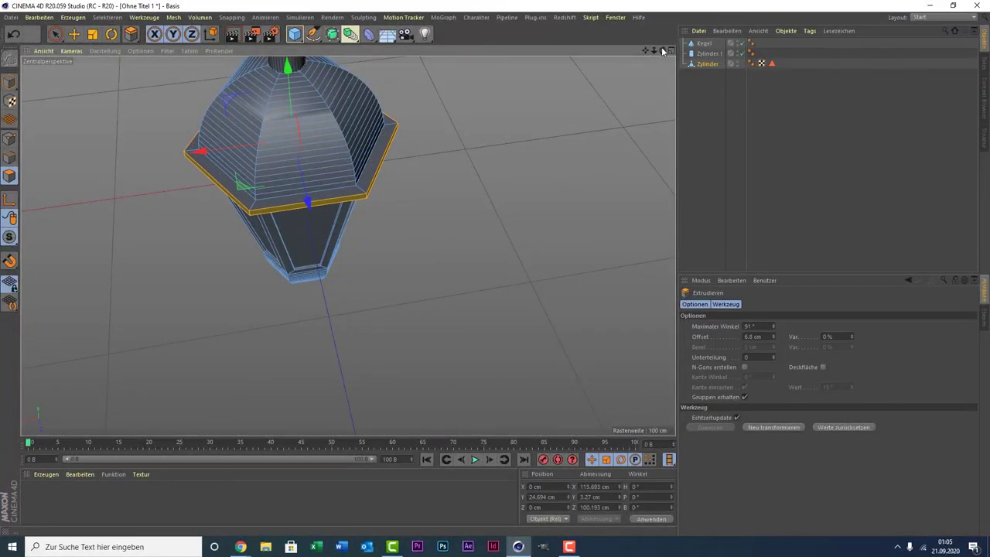
{"action": "mouse_move", "coordinate": [664, 52]}
{"action": "left_mouse_down"}
{"action": "mouse_move", "coordinate": [347, 245]}
{"action": "mouse_move", "coordinate": [376, 150]}
{"action": "left_mouse_up"}
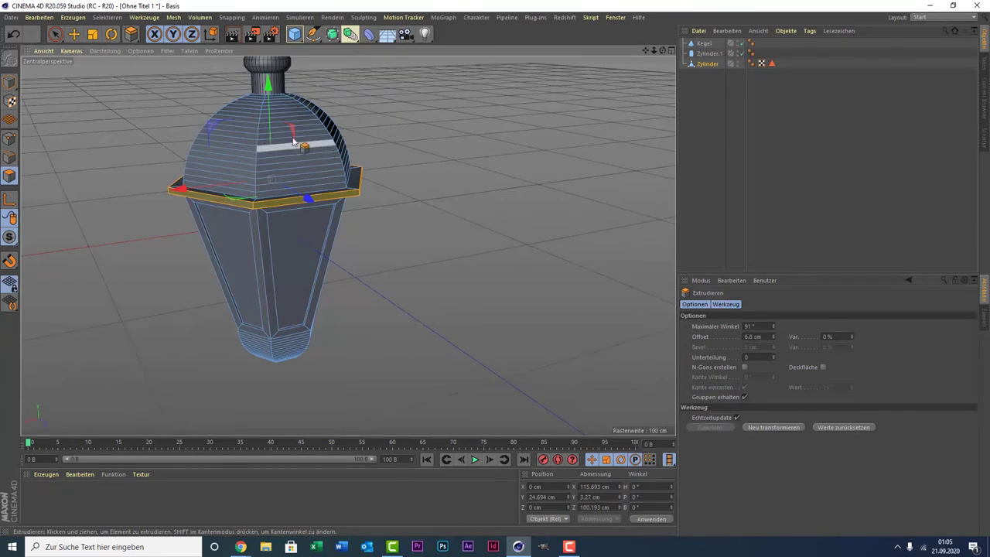
{"action": "left_click_drag", "start_coordinate": [271, 113], "coordinate": [268, 126]}
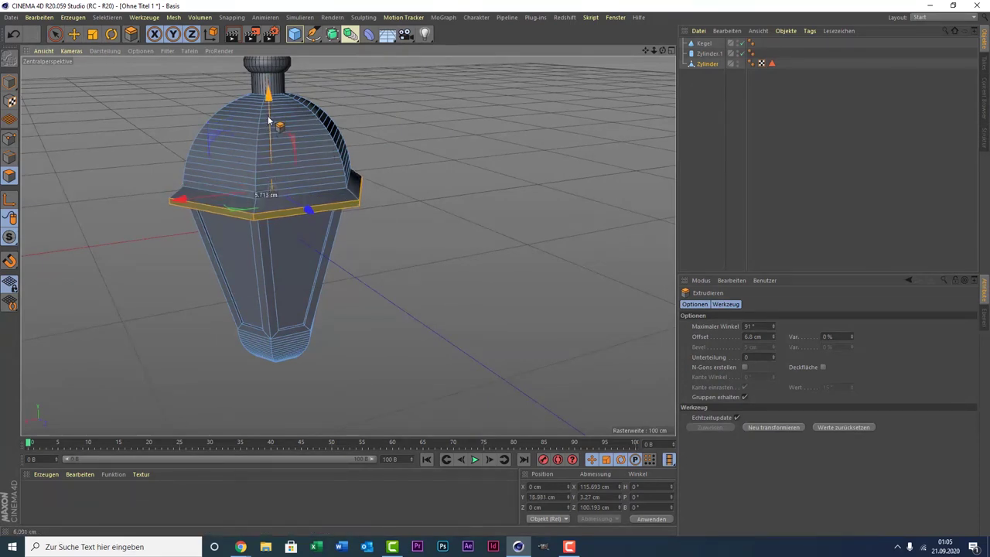
Step: Deselect the lantern and reframe the view to centre it
{"action": "left_click", "coordinate": [751, 128]}
{"action": "left_click_drag", "start_coordinate": [506, 155], "coordinate": [501, 152], "text": "alt"}
{"action": "scroll", "coordinate": [501, 153], "scroll_direction": "up", "scroll_amount": 3}
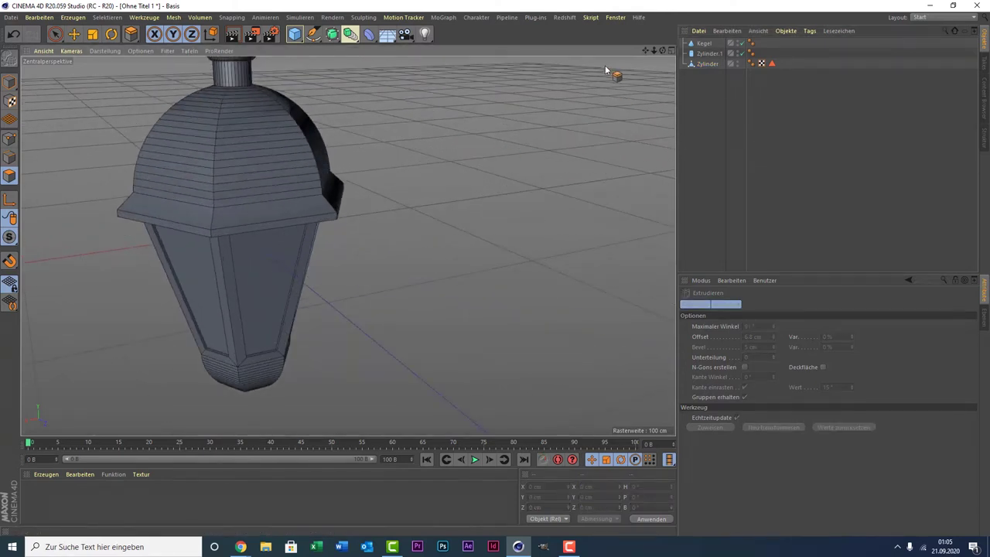
{"action": "mouse_move", "coordinate": [348, 246]}
{"action": "left_mouse_down", "text": "alt"}
{"action": "mouse_move", "coordinate": [458, 214]}
{"action": "mouse_move", "coordinate": [592, 110]}
{"action": "left_mouse_up", "text": "alt"}
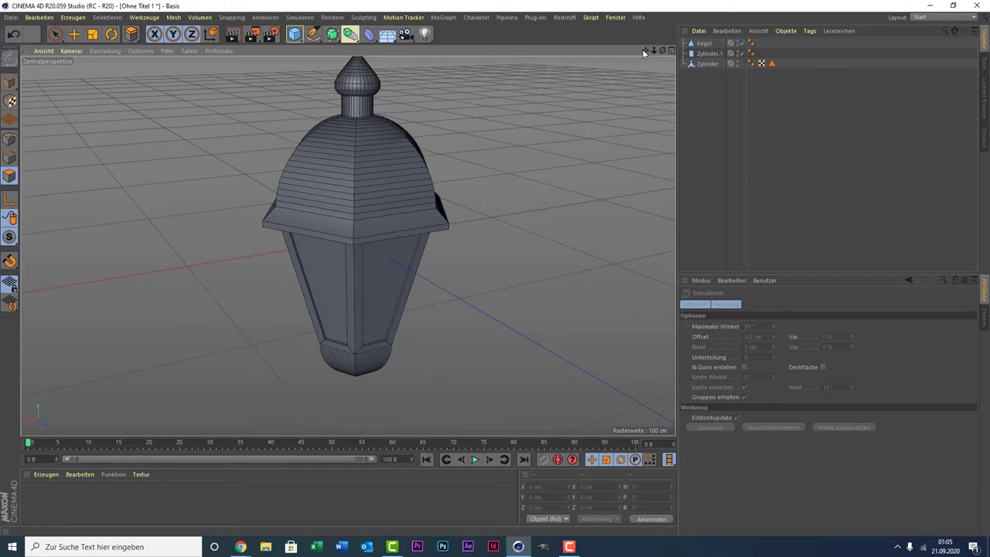
{"action": "left_click_drag", "start_coordinate": [645, 50], "coordinate": [638, 78]}
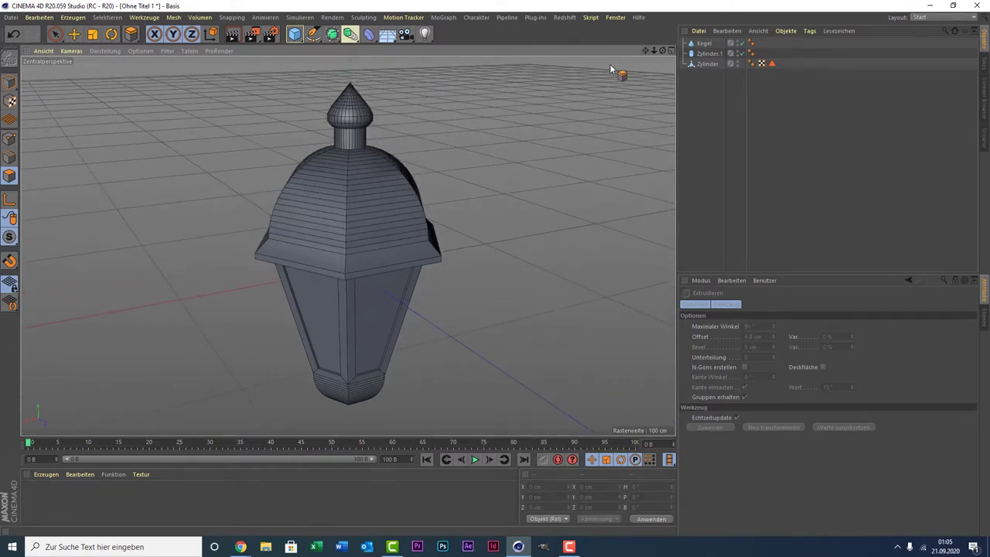
Step: Create a new material, Mat, and enable Transparenz at 80% brightness
{"action": "double_click", "coordinate": [64, 496]}
{"action": "double_click", "coordinate": [33, 495]}
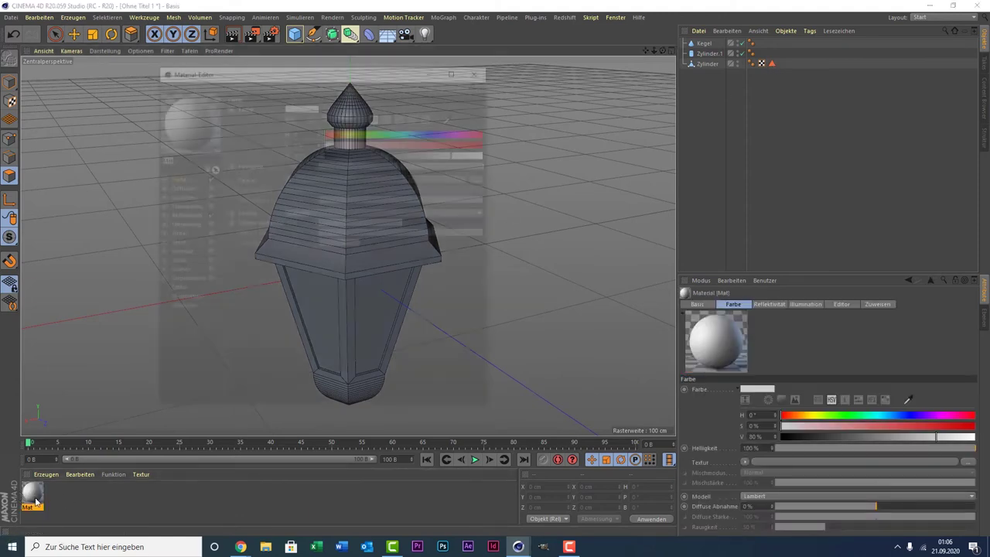
{"action": "mouse_move", "coordinate": [45, 493]}
{"action": "left_mouse_down"}
{"action": "mouse_move", "coordinate": [111, 345]}
{"action": "mouse_move", "coordinate": [178, 238]}
{"action": "left_mouse_up"}
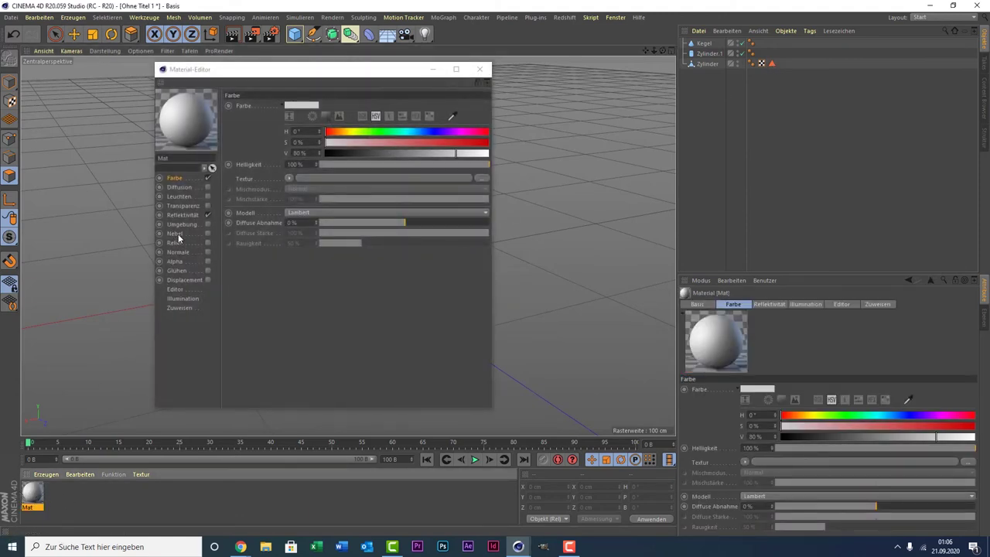
{"action": "left_click", "coordinate": [207, 205]}
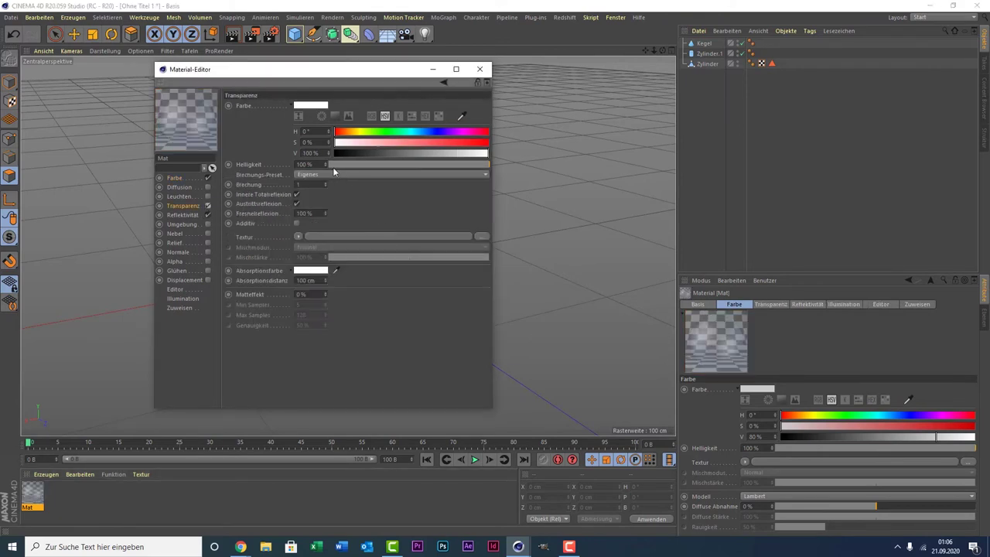
{"action": "left_click", "coordinate": [303, 164]}
{"action": "type", "text": "80"}
{"action": "key", "text": "Return"}
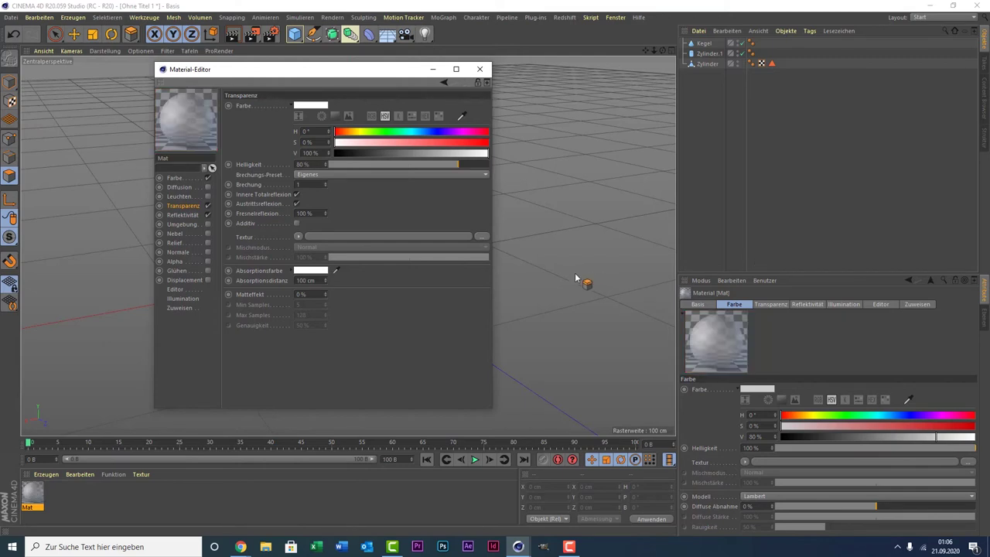
Step: Try the Glas refraction preset, then undo it to keep the custom refraction of 1
{"action": "left_click", "coordinate": [314, 176]}
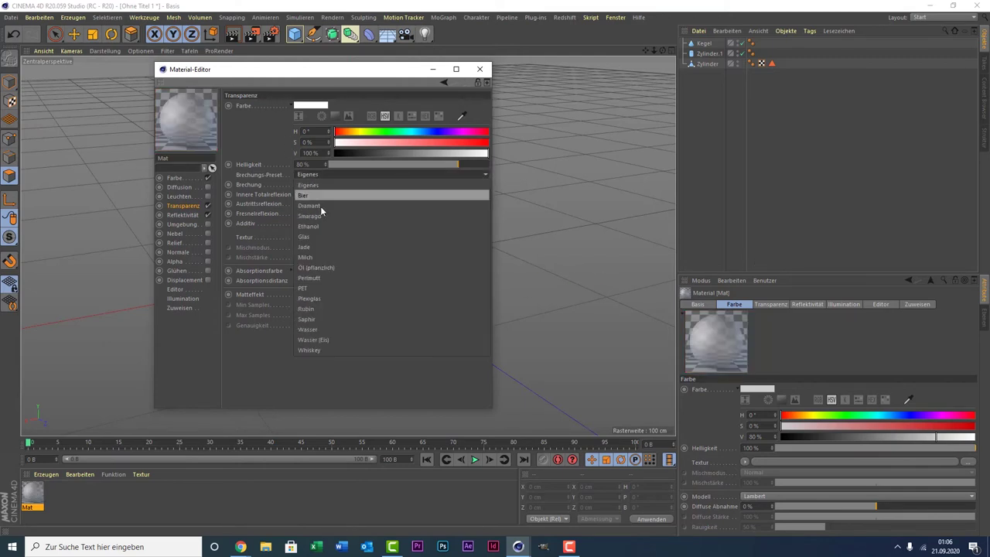
{"action": "left_click", "coordinate": [322, 237]}
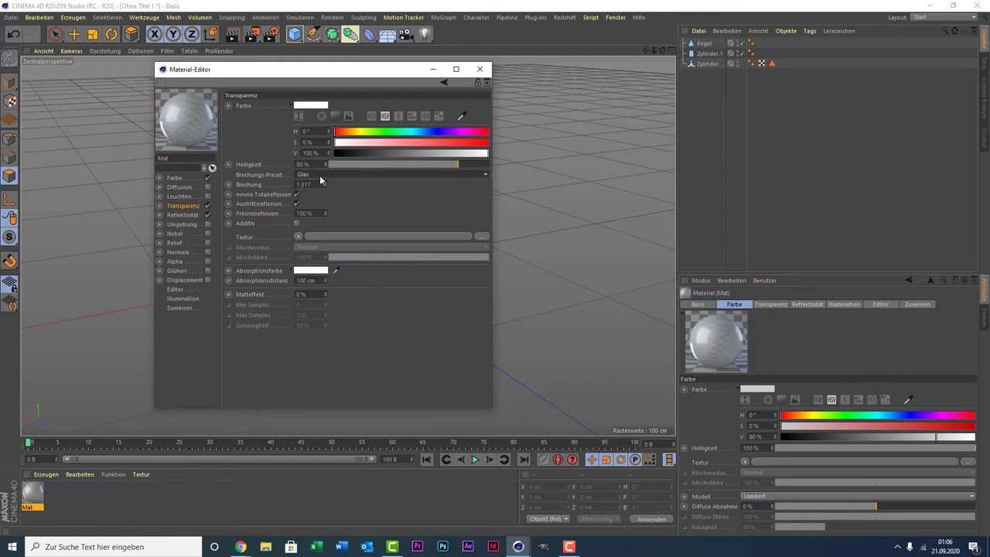
{"action": "key", "text": "ctrl+z"}
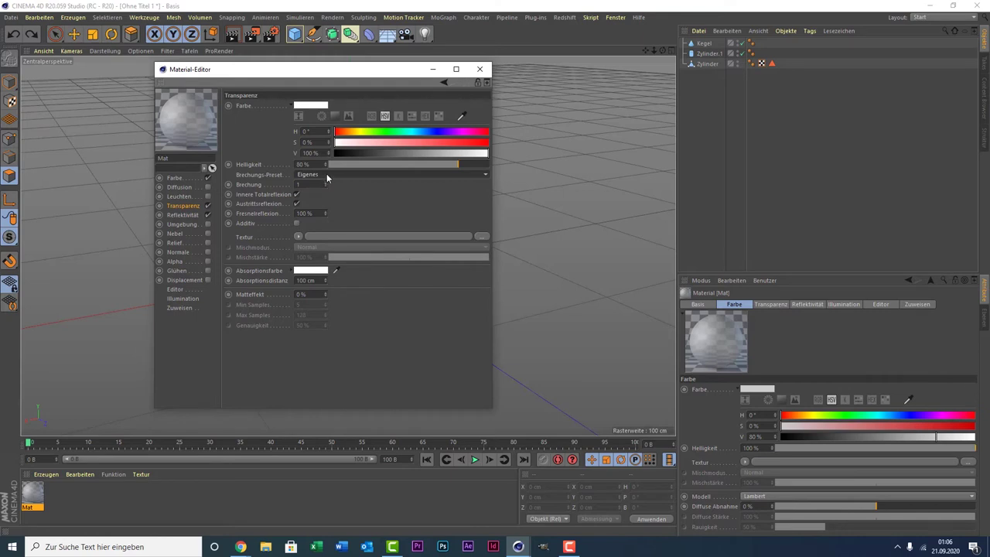
{"action": "left_click", "coordinate": [326, 175]}
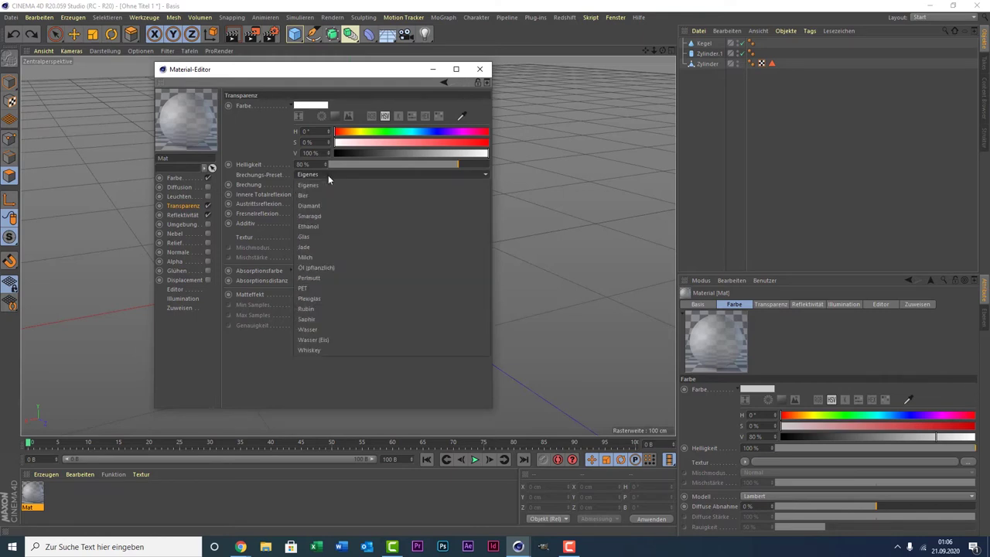
{"action": "left_click", "coordinate": [325, 81]}
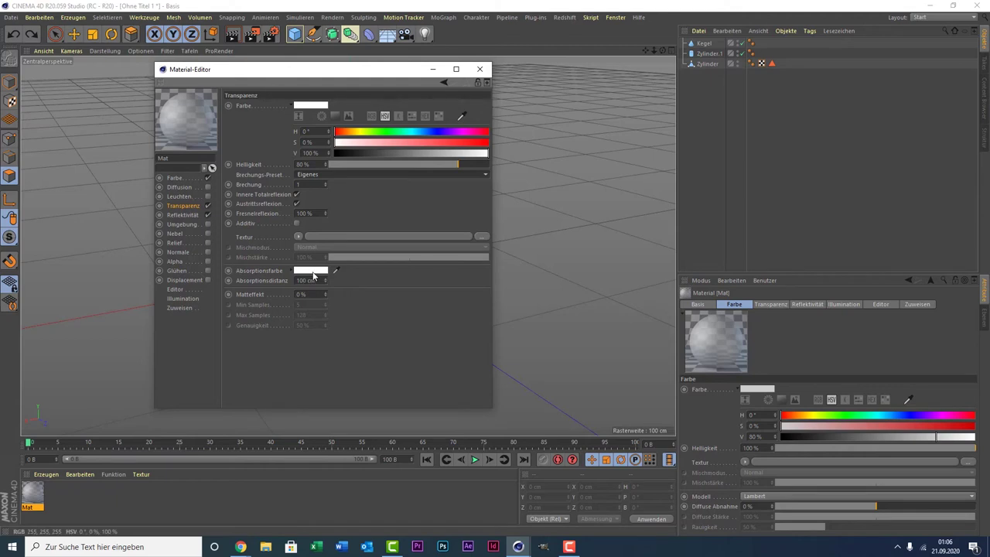
Step: Tint Mat's transparency colour orange at hue 40° as a first attempt
{"action": "left_click", "coordinate": [353, 133]}
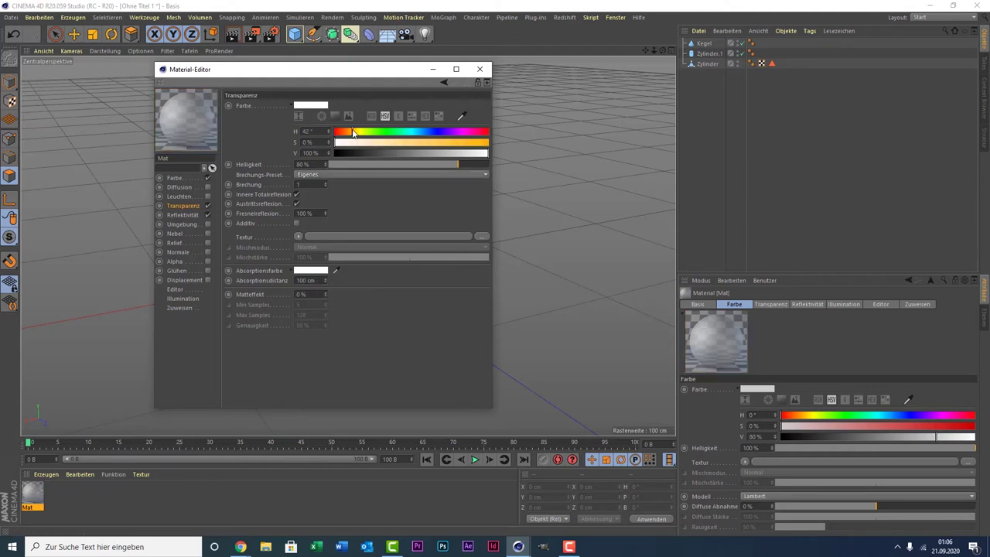
{"action": "left_click", "coordinate": [317, 106]}
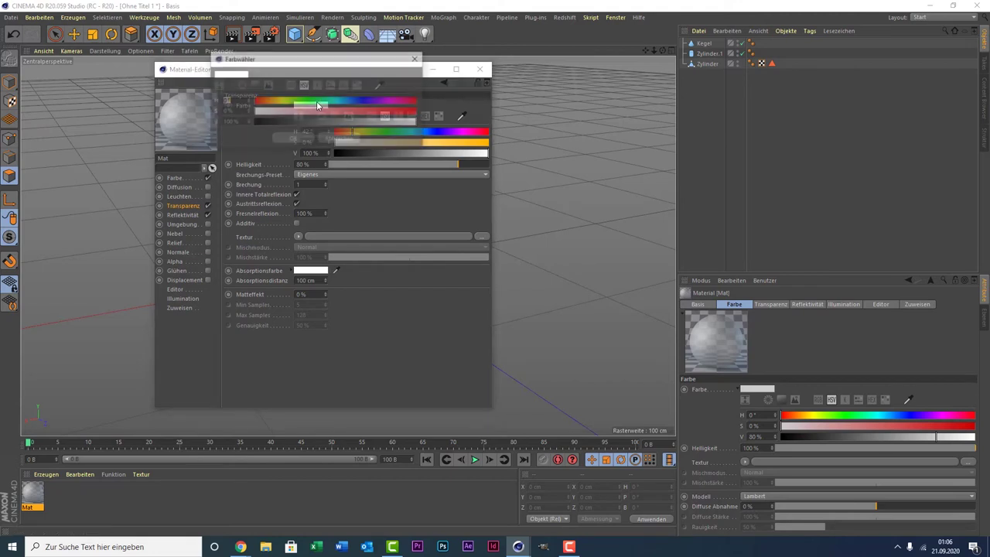
{"action": "mouse_move", "coordinate": [284, 104]}
{"action": "left_mouse_down"}
{"action": "mouse_move", "coordinate": [272, 105]}
{"action": "mouse_move", "coordinate": [418, 112]}
{"action": "left_mouse_up"}
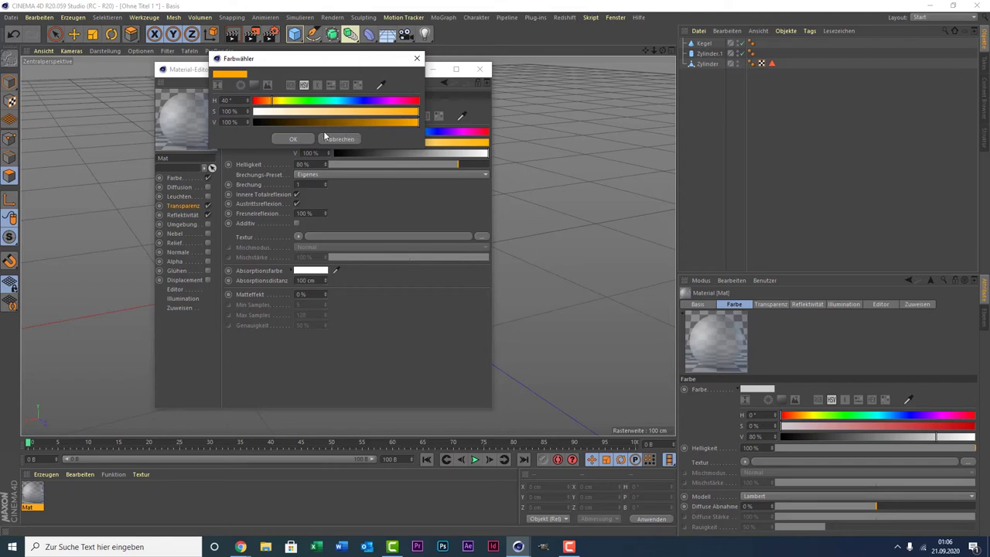
{"action": "left_click", "coordinate": [295, 139]}
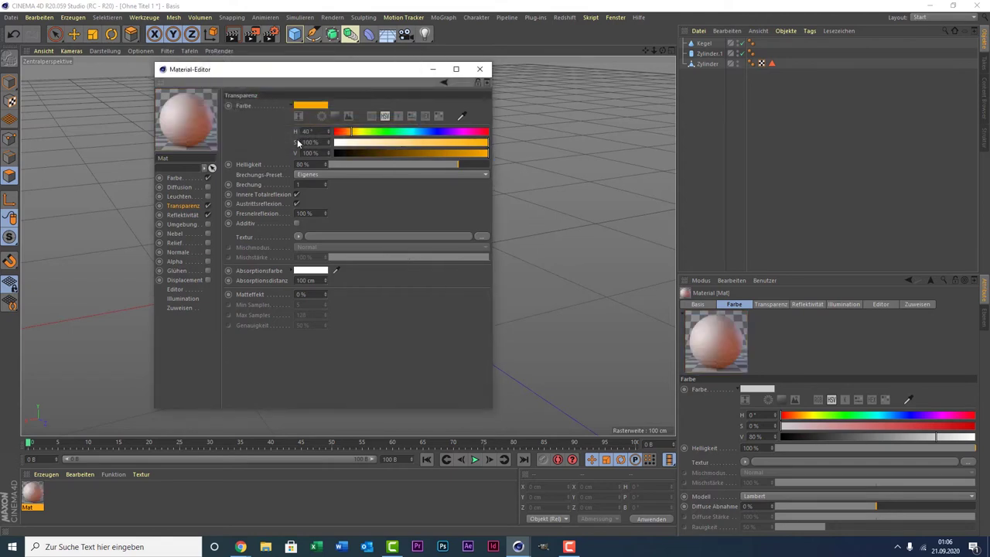
Step: Refine the transparency colour to hue 44° and saturation 47%, then close the Material-Editor
{"action": "left_click", "coordinate": [324, 105]}
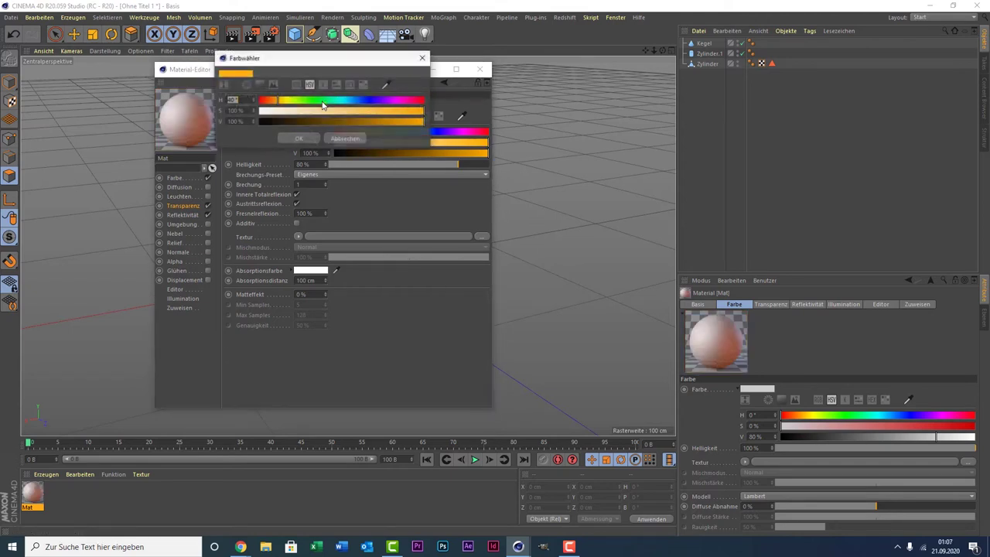
{"action": "left_click", "coordinate": [280, 102]}
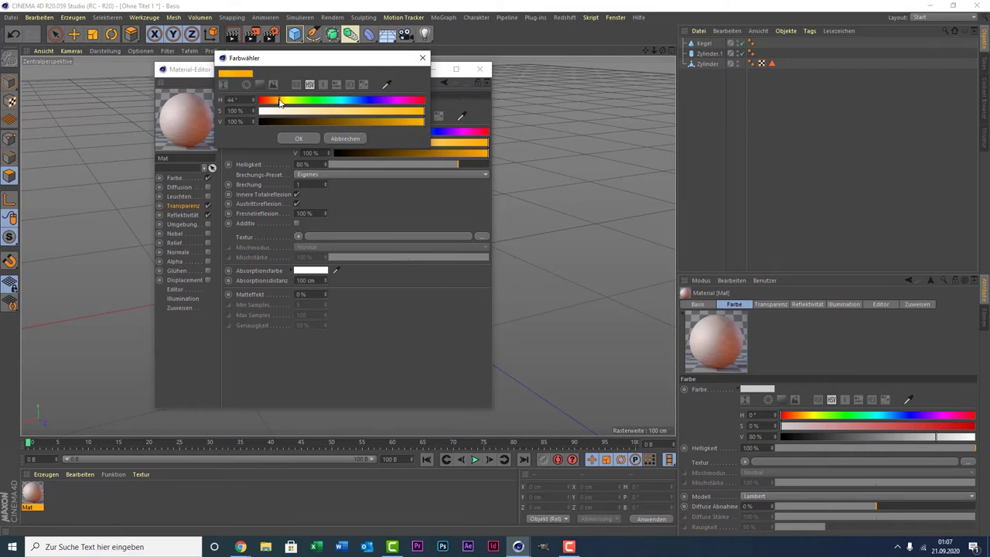
{"action": "left_click_drag", "start_coordinate": [296, 110], "coordinate": [336, 111]}
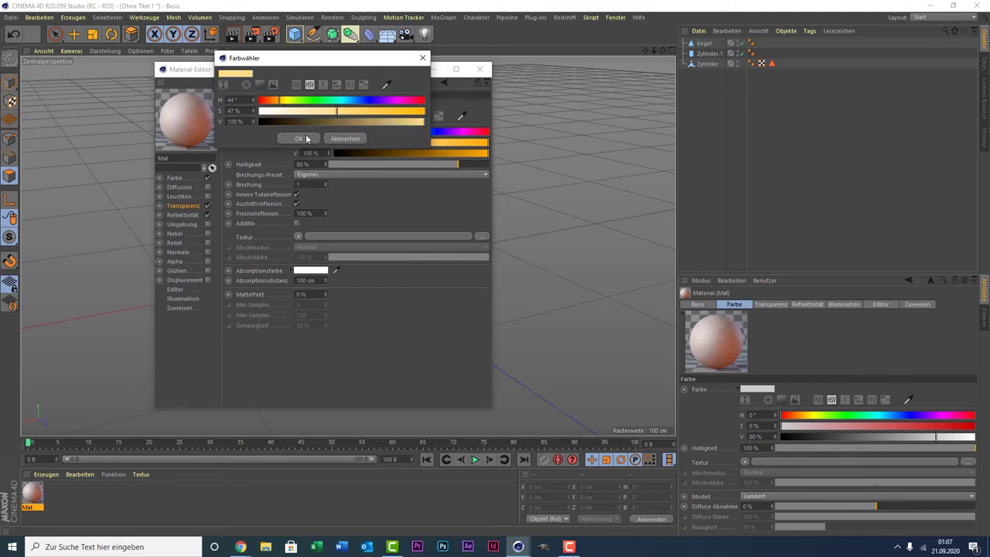
{"action": "left_click", "coordinate": [304, 139]}
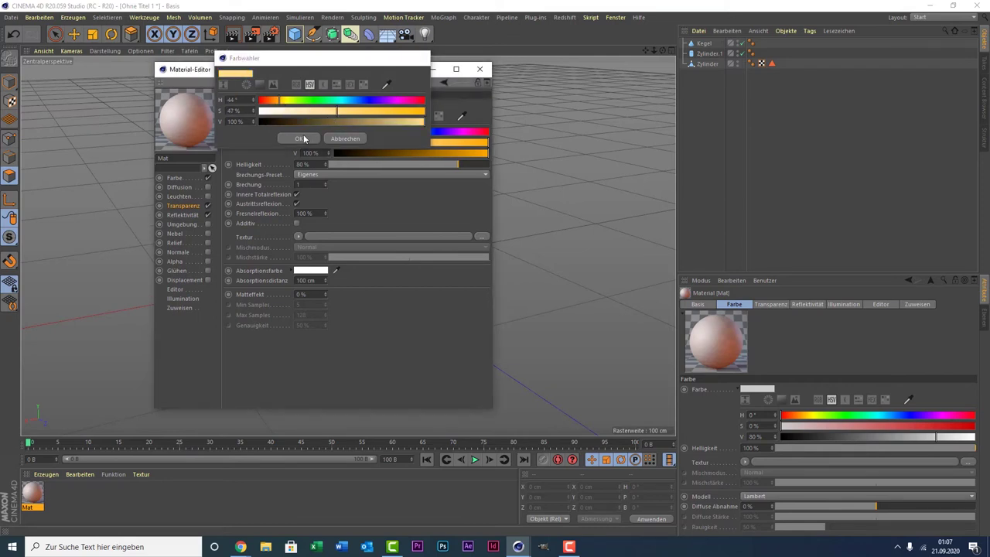
{"action": "left_click", "coordinate": [479, 68]}
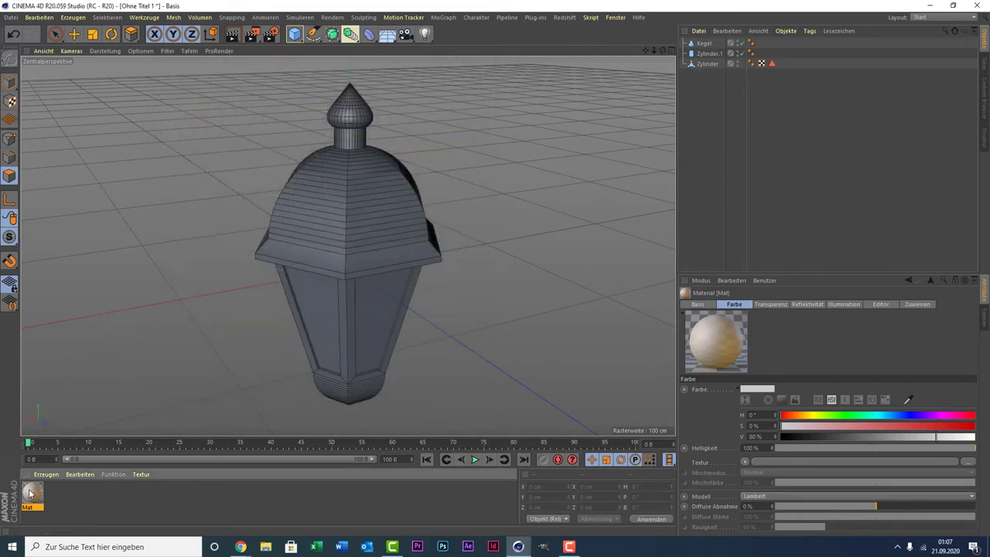
Step: Apply the Mat material to the lantern's Polygon-Auswahl glass panels
{"action": "left_click", "coordinate": [771, 62]}
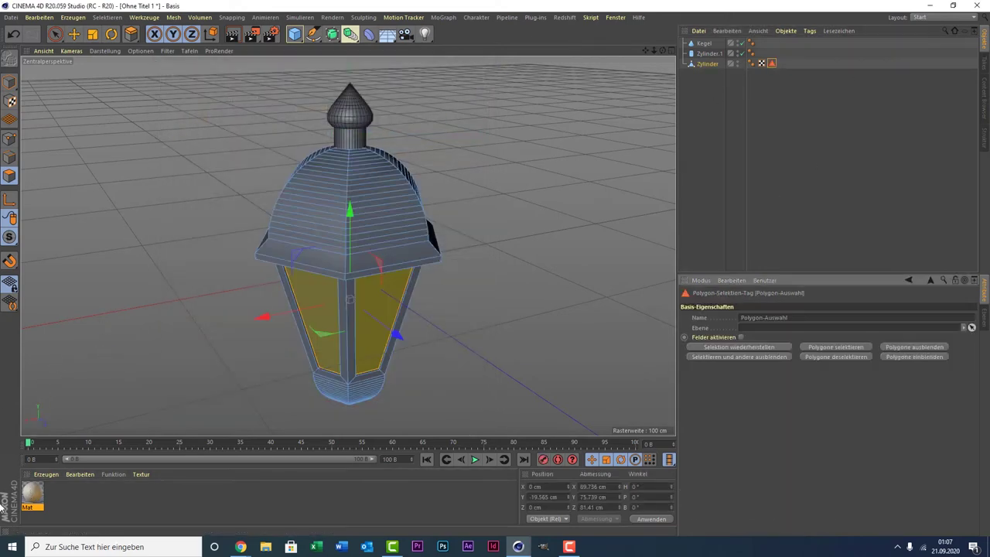
{"action": "left_click_drag", "start_coordinate": [30, 496], "coordinate": [471, 225]}
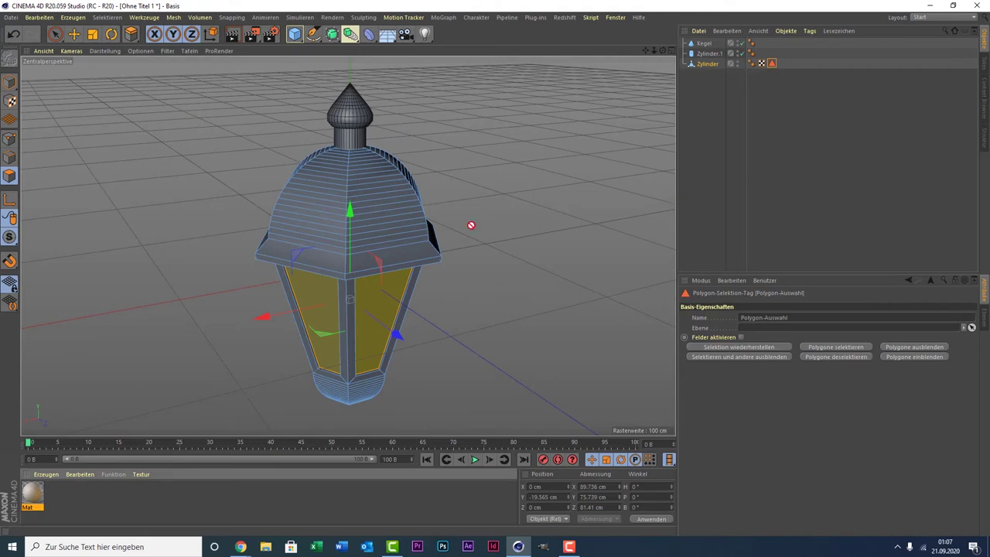
{"action": "left_click_drag", "start_coordinate": [327, 302], "coordinate": [316, 303]}
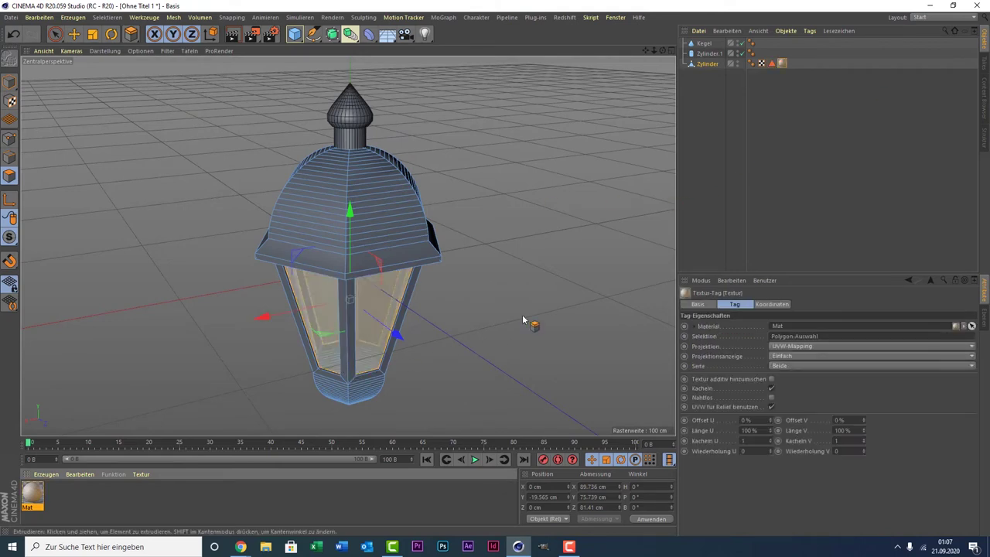
{"action": "left_click_drag", "start_coordinate": [528, 325], "coordinate": [522, 318], "text": "alt"}
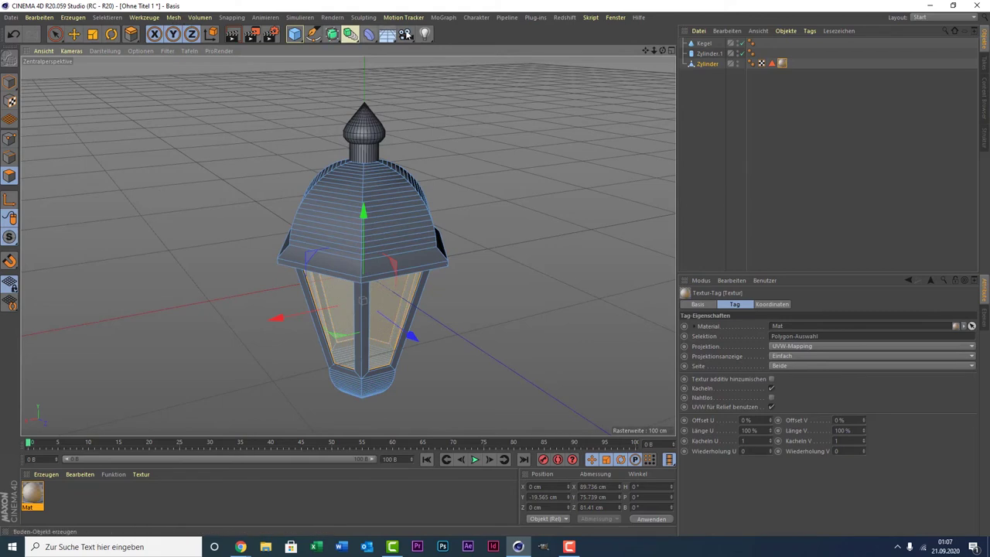
Step: Add a light and lower it down inside the lantern
{"action": "left_click", "coordinate": [424, 34]}
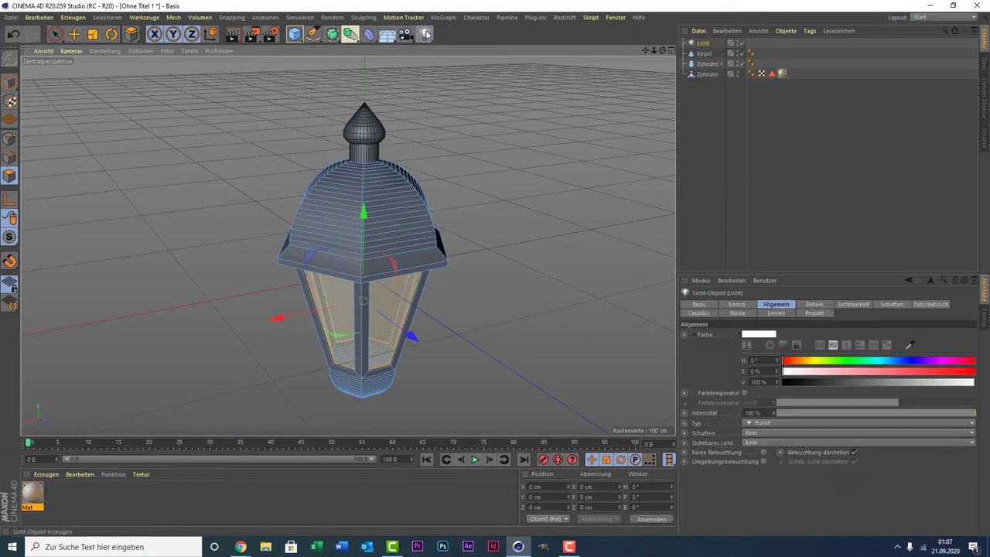
{"action": "left_click", "coordinate": [55, 34]}
{"action": "left_click_drag", "start_coordinate": [367, 229], "coordinate": [358, 287]}
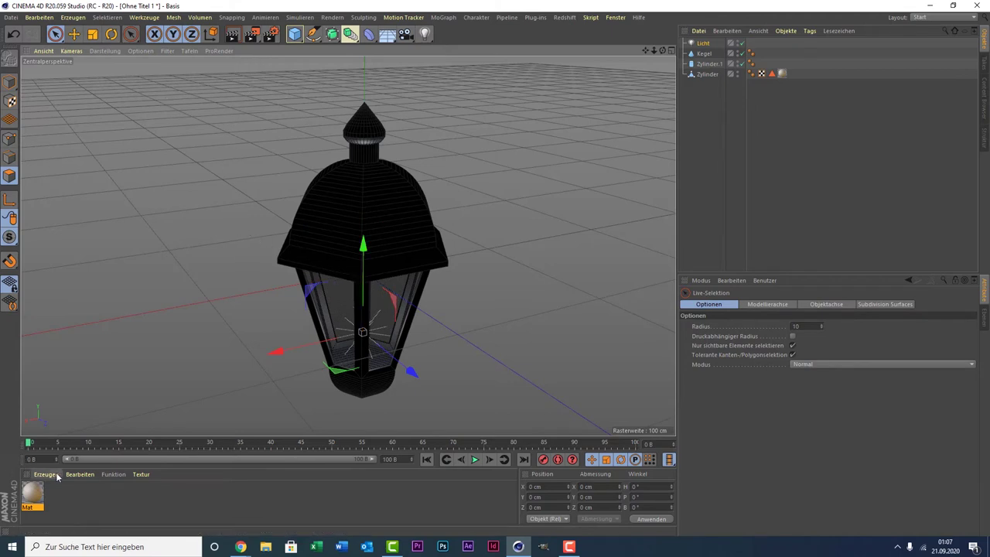
Step: Load the Bronze Weathered preset and apply it to Kegel, Zylinder.1 and Zylinder
{"action": "left_click", "coordinate": [57, 476]}
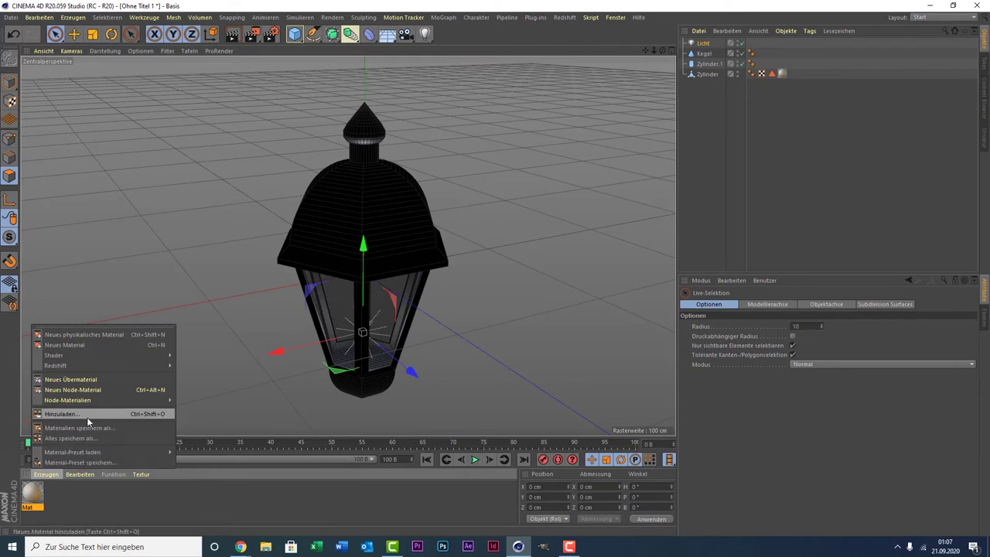
{"action": "mouse_move", "coordinate": [73, 452]}
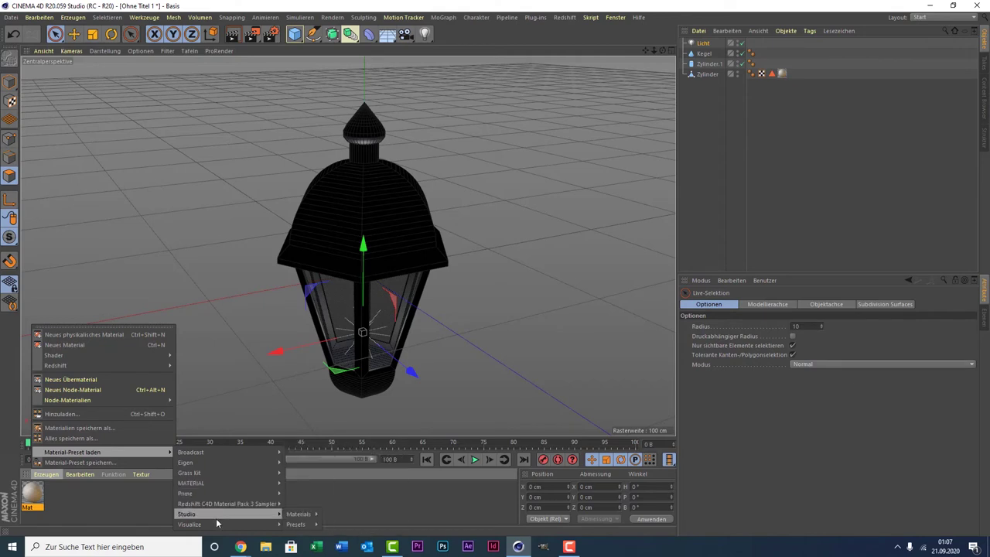
{"action": "mouse_move", "coordinate": [217, 523]}
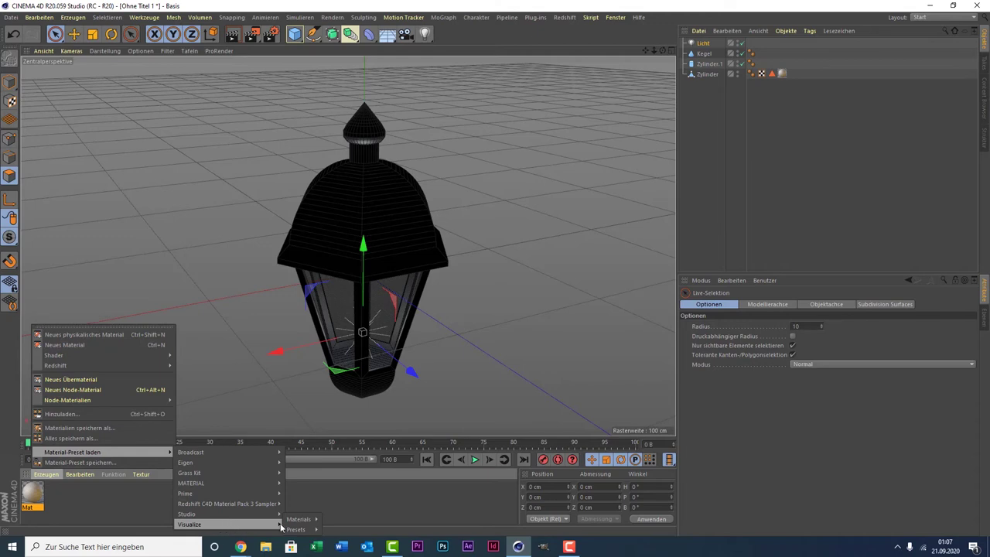
{"action": "mouse_move", "coordinate": [299, 518]}
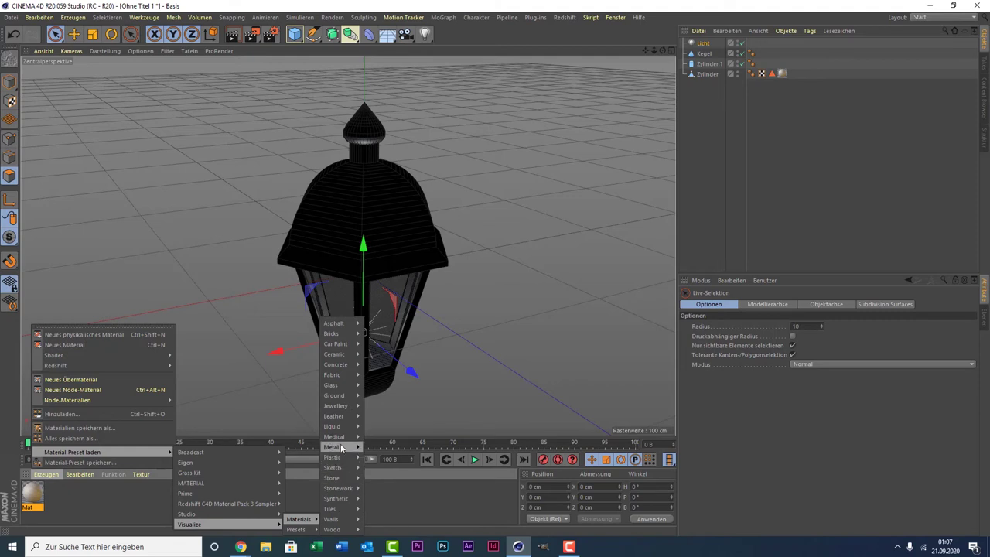
{"action": "mouse_move", "coordinate": [333, 447]}
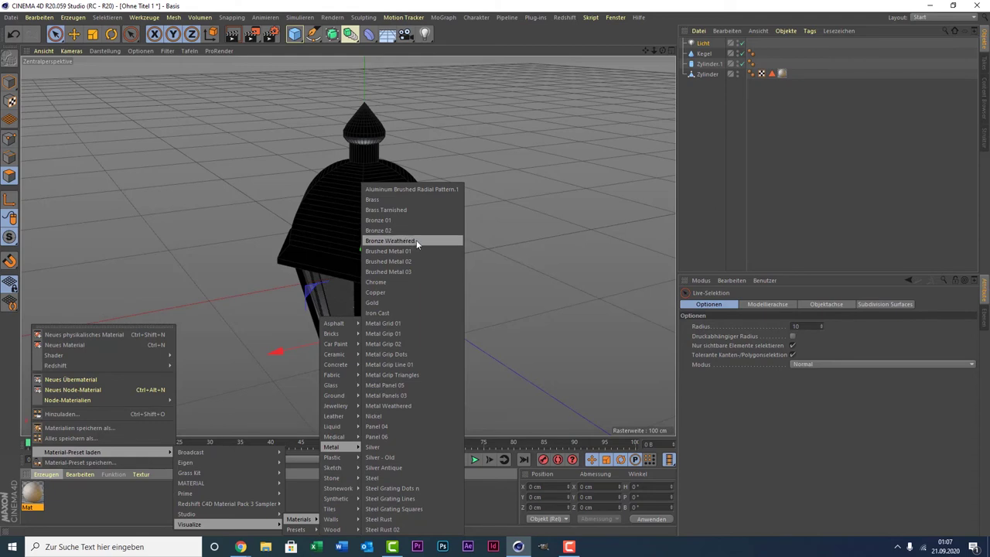
{"action": "left_click", "coordinate": [424, 241]}
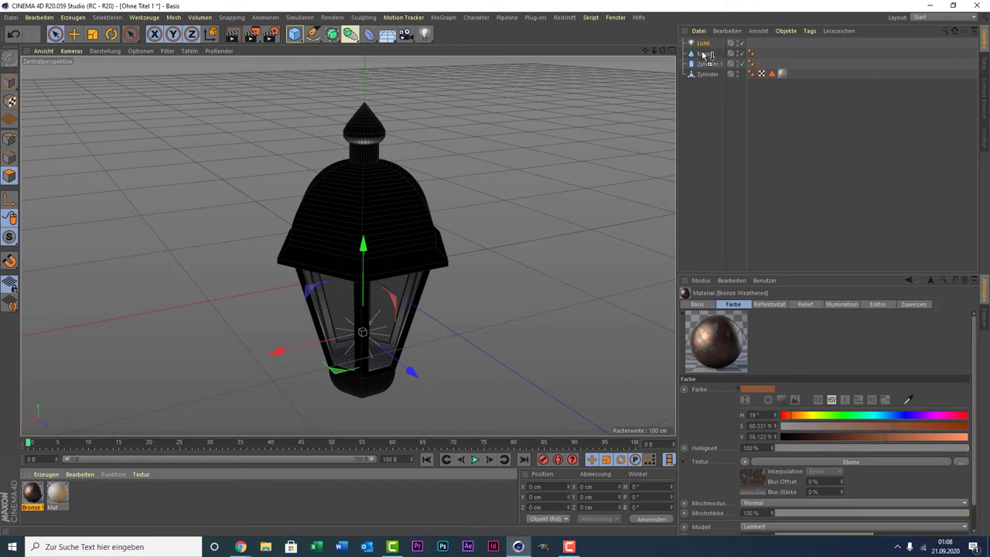
{"action": "left_click_drag", "start_coordinate": [356, 382], "coordinate": [705, 55]}
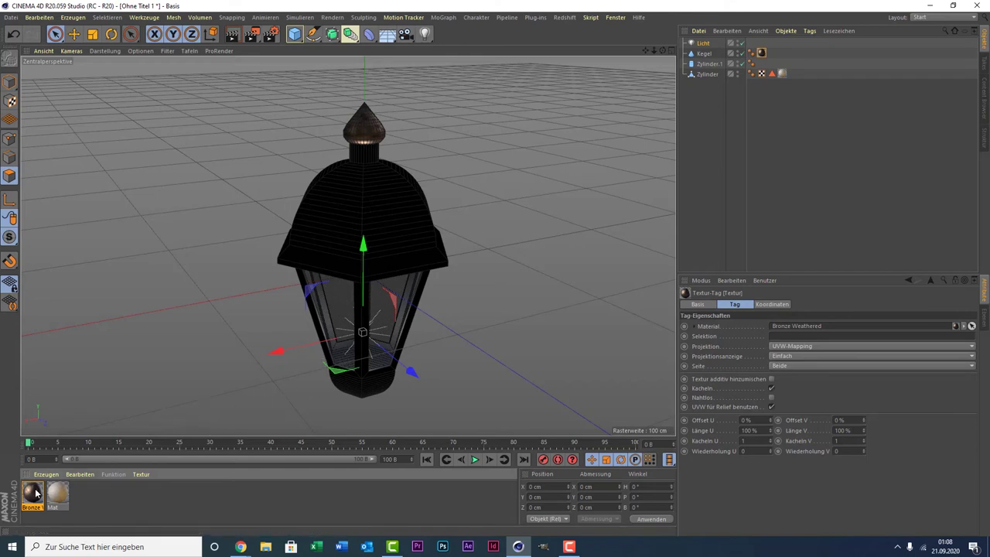
{"action": "mouse_move", "coordinate": [35, 495]}
{"action": "left_mouse_down"}
{"action": "mouse_move", "coordinate": [609, 170]}
{"action": "mouse_move", "coordinate": [705, 64]}
{"action": "left_mouse_up"}
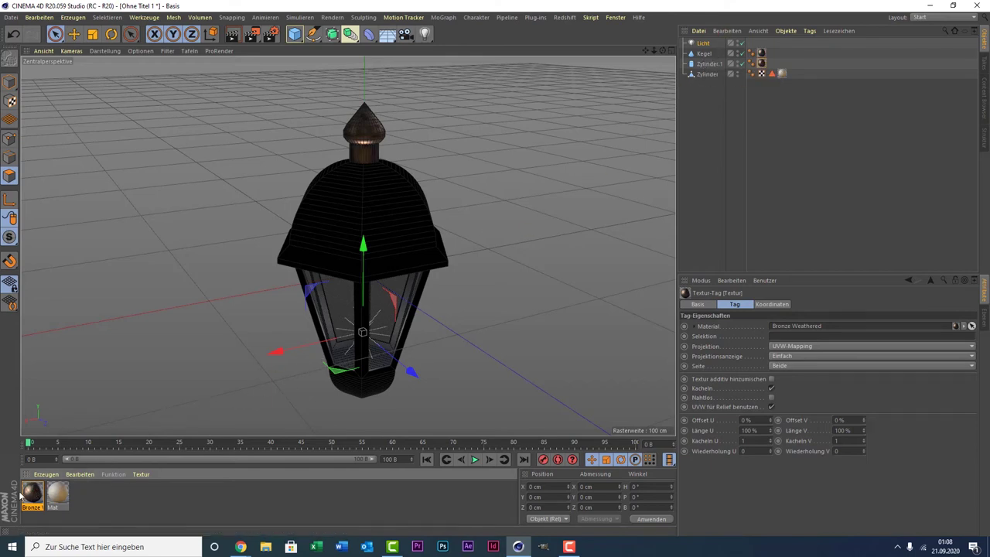
{"action": "left_click_drag", "start_coordinate": [34, 496], "coordinate": [706, 75]}
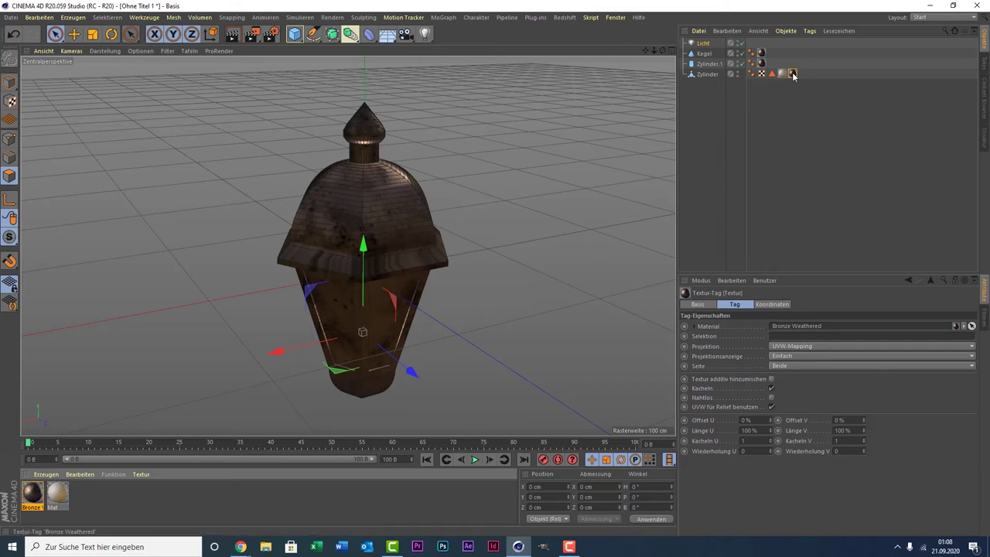
Step: Move the bronze tag ahead of the glass material tag, deselect everything, and render
{"action": "left_click_drag", "start_coordinate": [787, 76], "coordinate": [778, 74]}
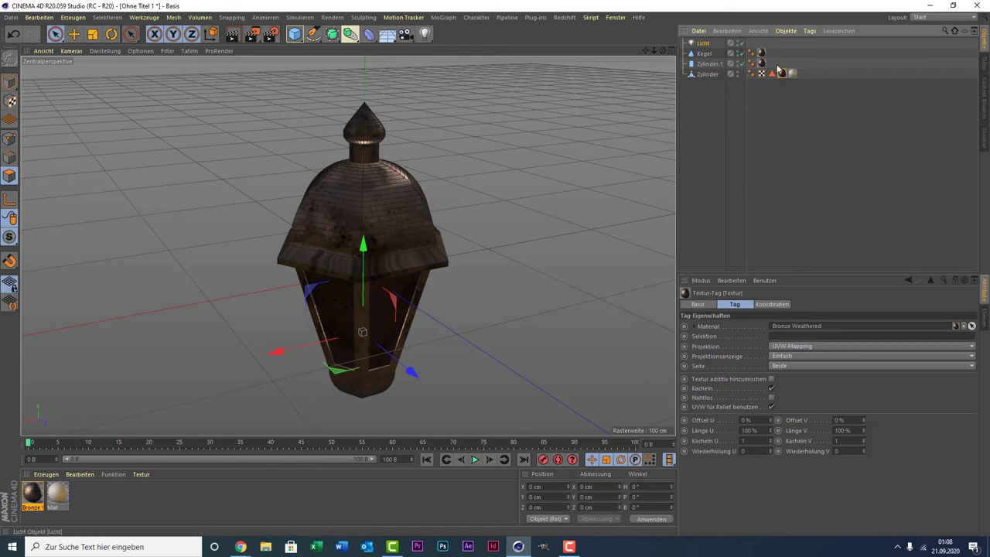
{"action": "left_click_drag", "start_coordinate": [783, 74], "coordinate": [771, 74]}
{"action": "key", "text": "ctrl+shift+a"}
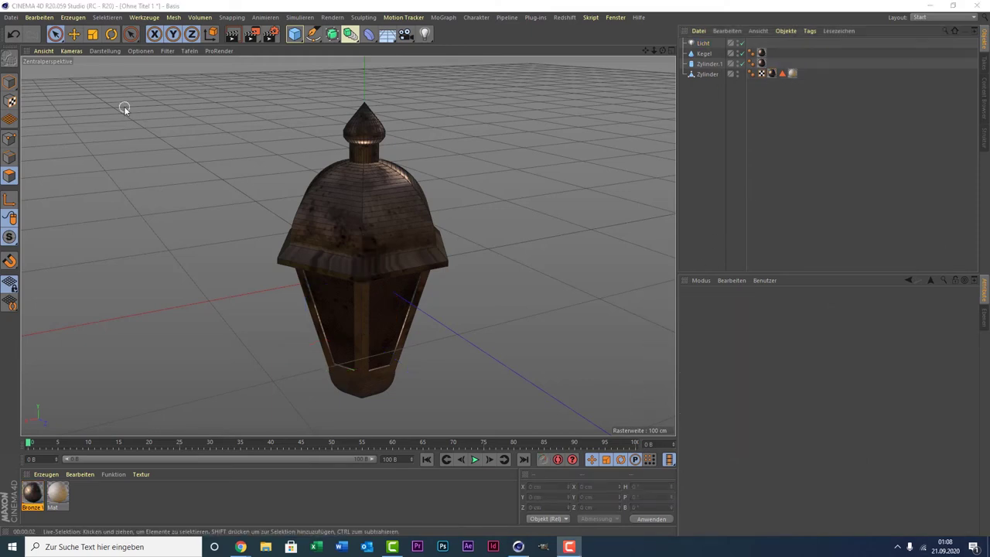
{"action": "left_click", "coordinate": [232, 34]}
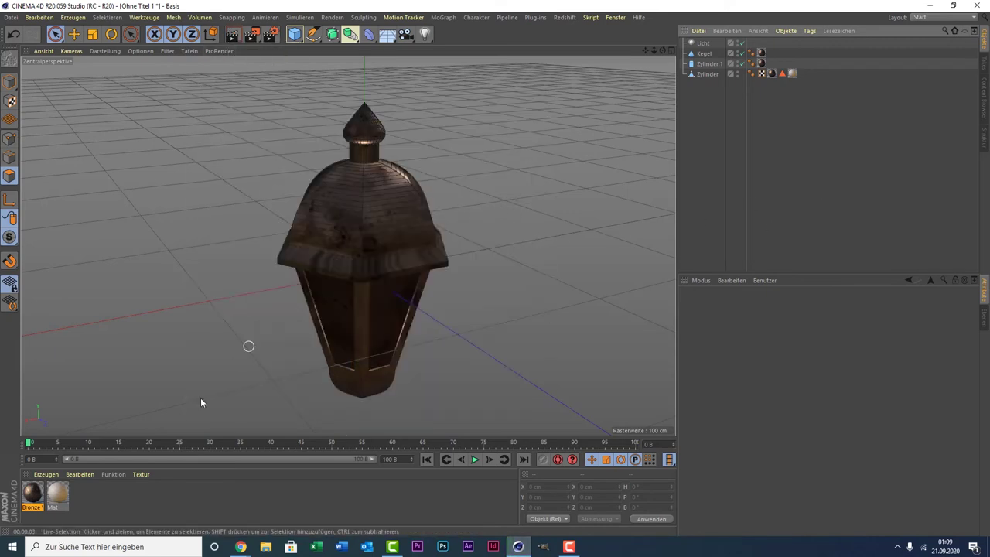
Step: Set the Bronze Weathered reflectance layer colour to hue 45° and saturation 100%, then close the editor
{"action": "double_click", "coordinate": [34, 492]}
{"action": "left_click", "coordinate": [208, 205]}
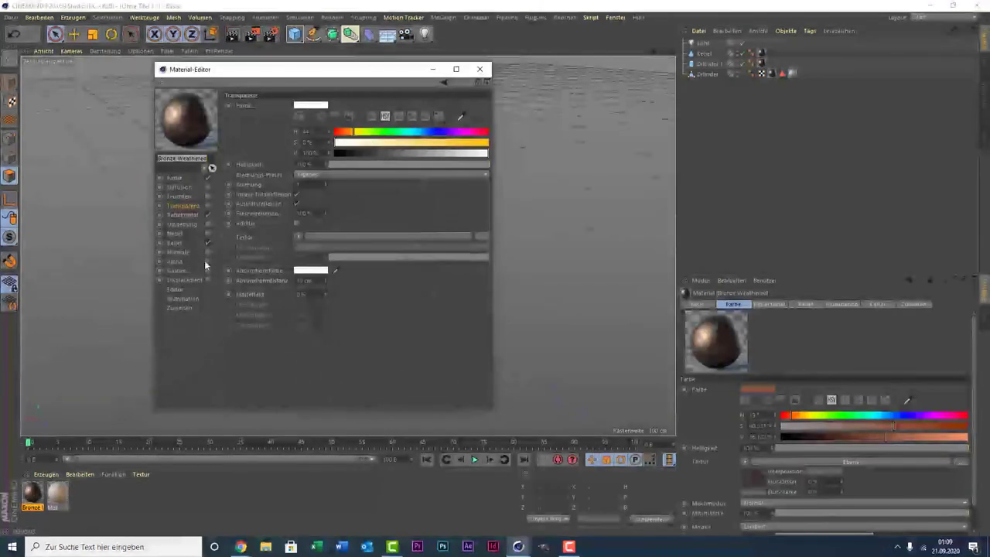
{"action": "left_click", "coordinate": [175, 178]}
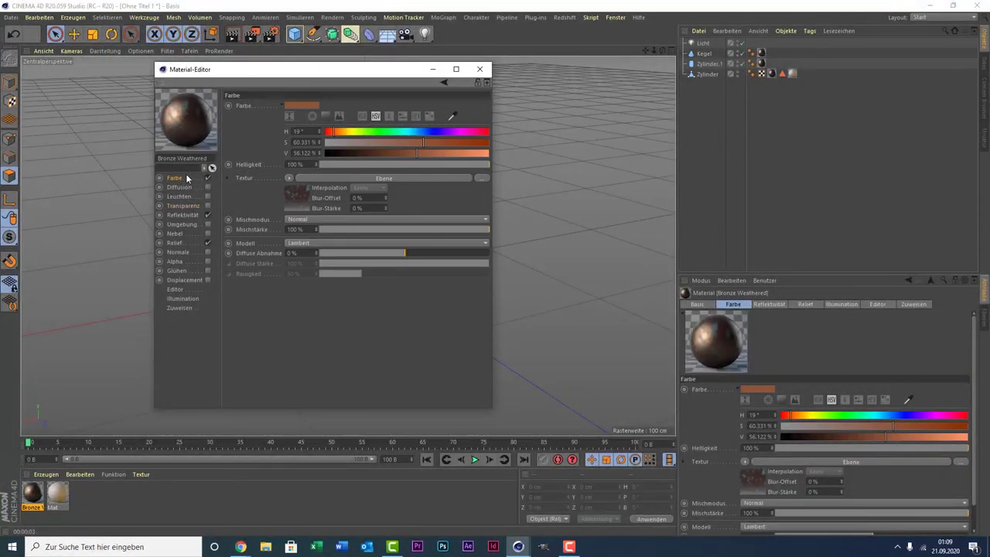
{"action": "left_click", "coordinate": [184, 214]}
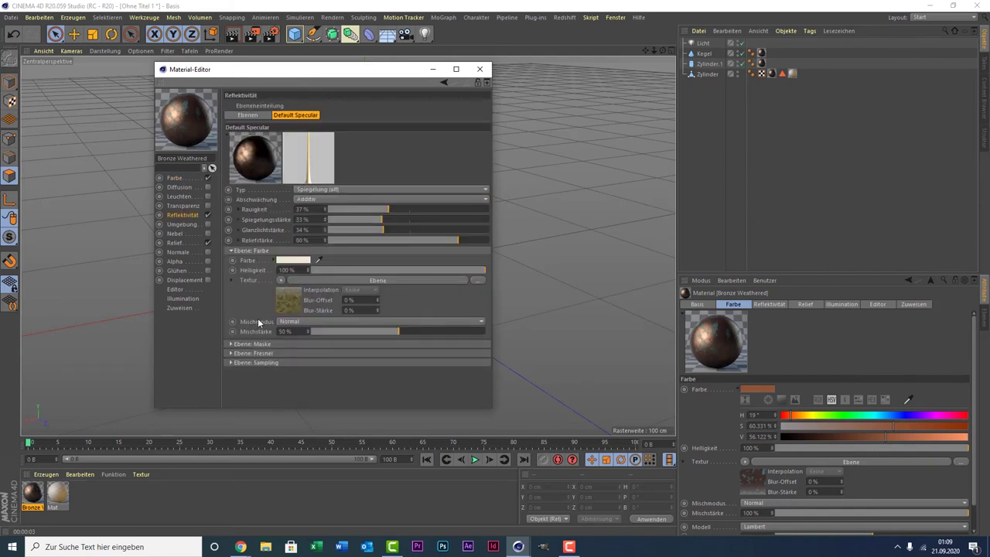
{"action": "left_click", "coordinate": [290, 260]}
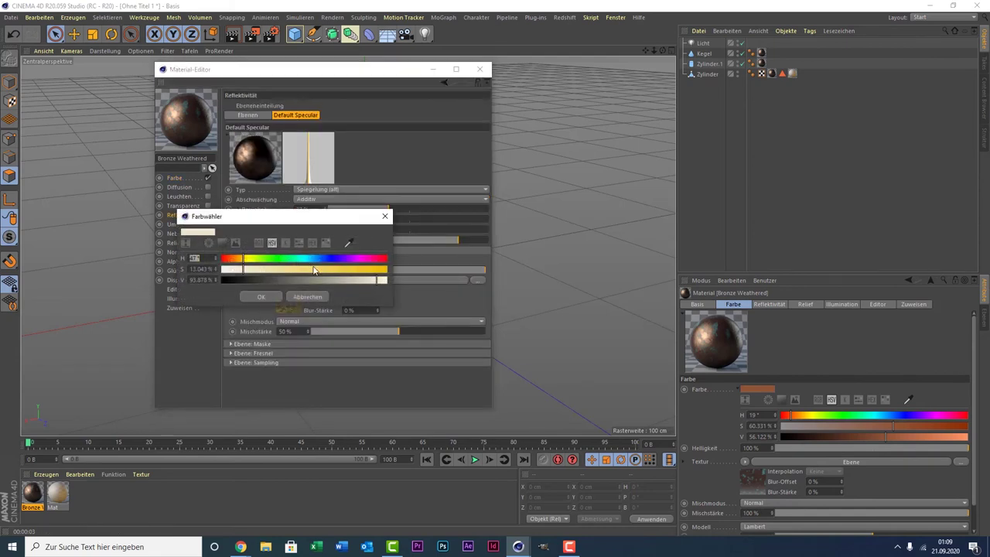
{"action": "left_click_drag", "start_coordinate": [251, 256], "coordinate": [242, 262]}
{"action": "left_click_drag", "start_coordinate": [307, 272], "coordinate": [413, 270]}
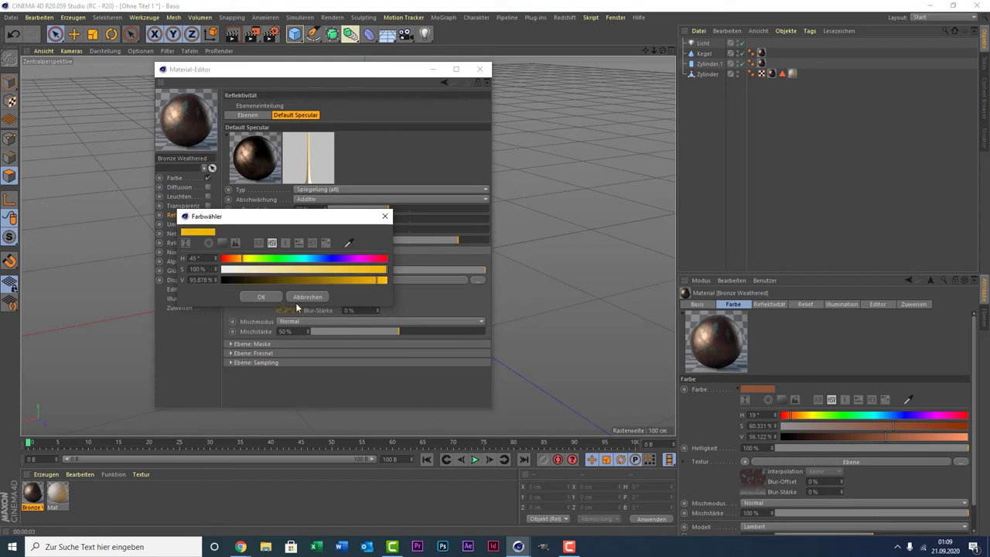
{"action": "left_click", "coordinate": [264, 297]}
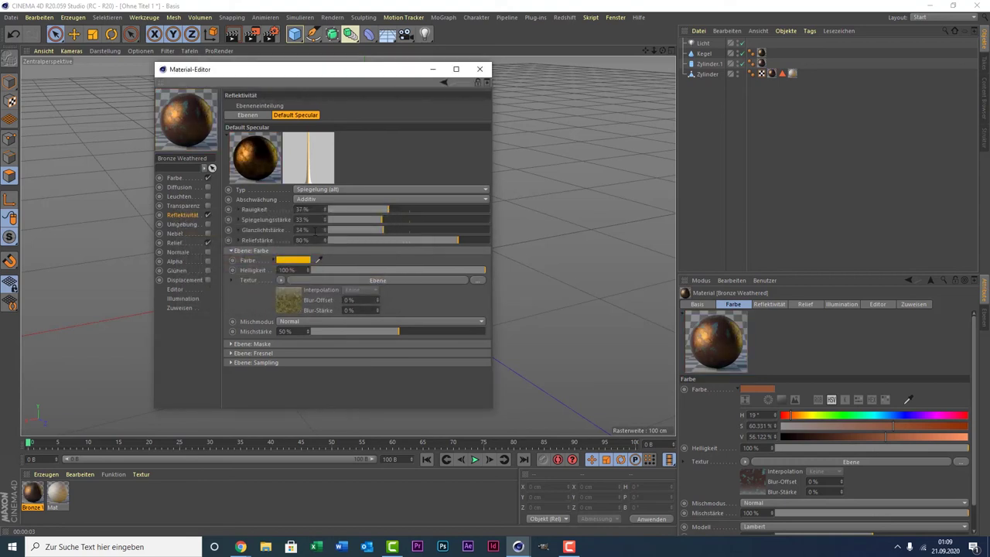
{"action": "left_click", "coordinate": [479, 69]}
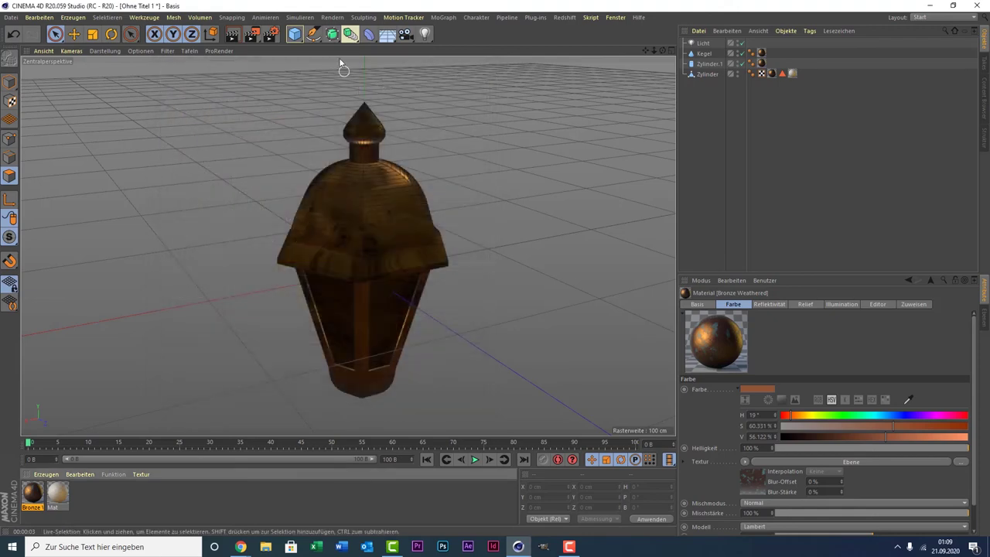
Step: Add a second light, Licht.1, place it up and to the lantern's right, and set its type to Spot
{"action": "left_click", "coordinate": [423, 34]}
{"action": "scroll", "coordinate": [447, 266], "scroll_direction": "down", "scroll_amount": 3}
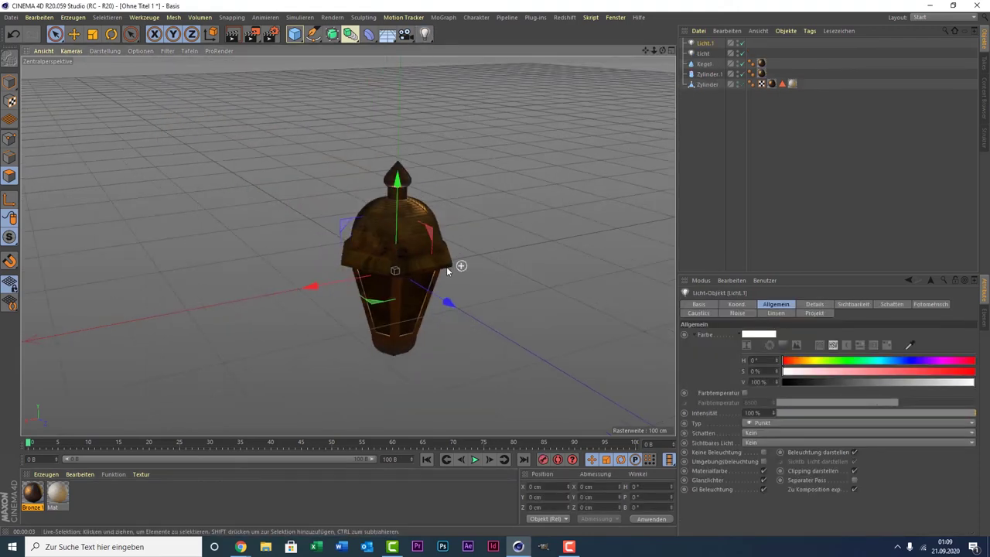
{"action": "left_click_drag", "start_coordinate": [395, 235], "coordinate": [398, 162]}
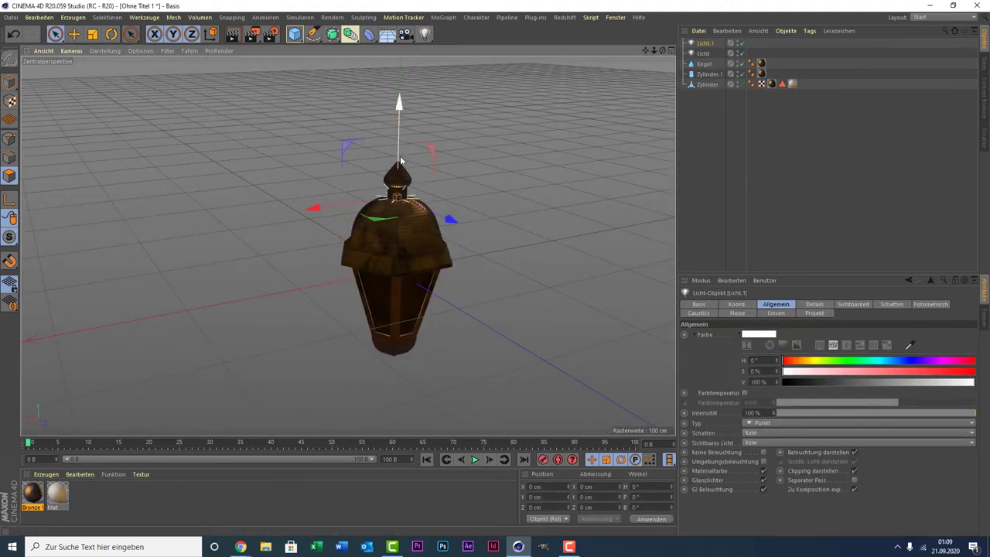
{"action": "left_click_drag", "start_coordinate": [425, 210], "coordinate": [556, 376]}
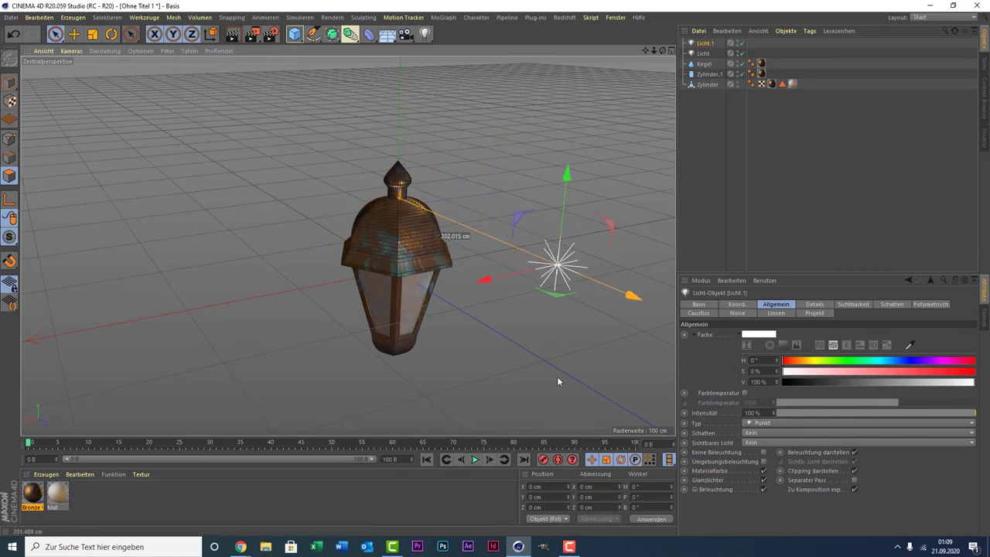
{"action": "mouse_move", "coordinate": [654, 51]}
{"action": "left_mouse_down"}
{"action": "mouse_move", "coordinate": [634, 74]}
{"action": "mouse_move", "coordinate": [661, 90]}
{"action": "left_mouse_up"}
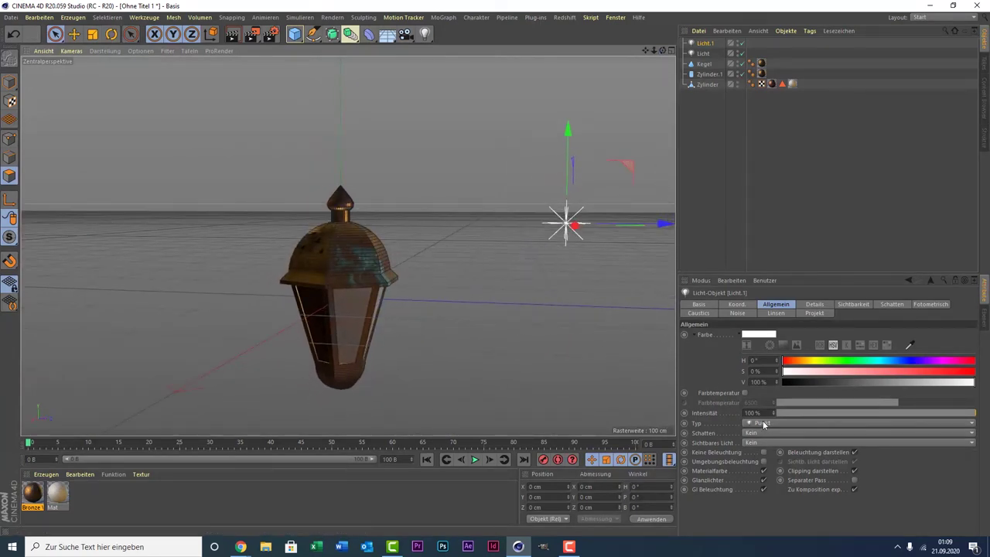
{"action": "left_click", "coordinate": [752, 423]}
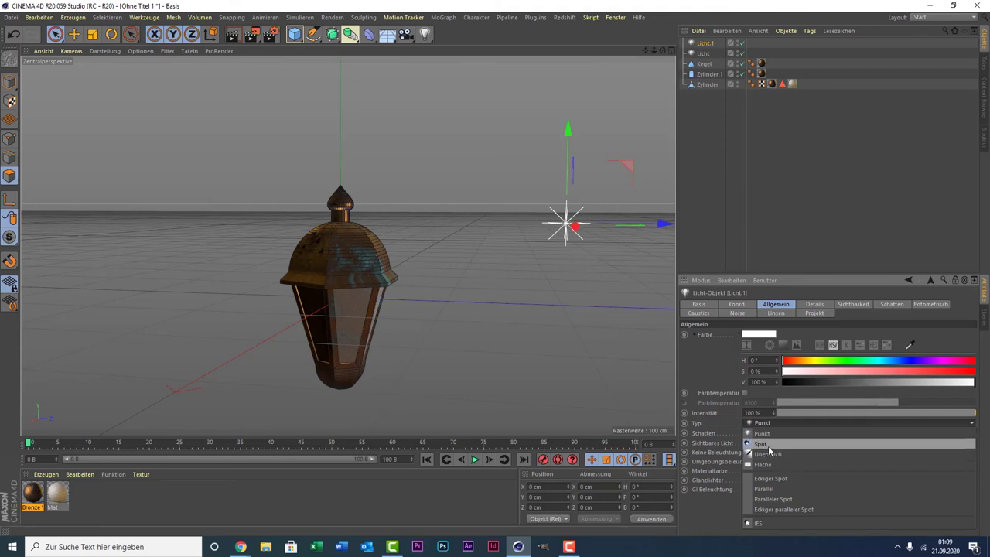
{"action": "left_click", "coordinate": [764, 444]}
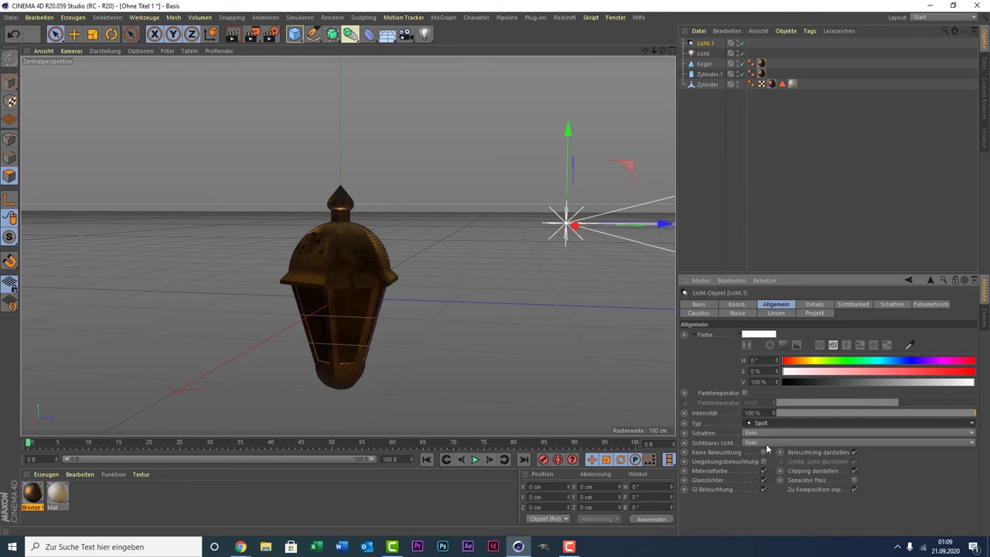
Step: Rotate Licht.1 and reshape its cone so the spot falls across the lantern
{"action": "left_click", "coordinate": [114, 36]}
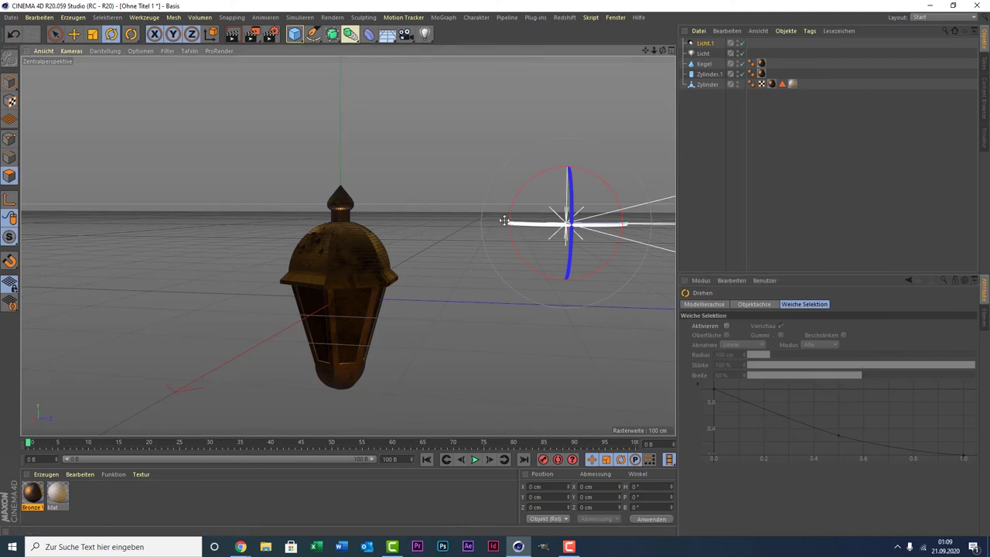
{"action": "mouse_move", "coordinate": [509, 224]}
{"action": "left_mouse_down"}
{"action": "mouse_move", "coordinate": [297, 184]}
{"action": "mouse_move", "coordinate": [309, 188]}
{"action": "left_mouse_up"}
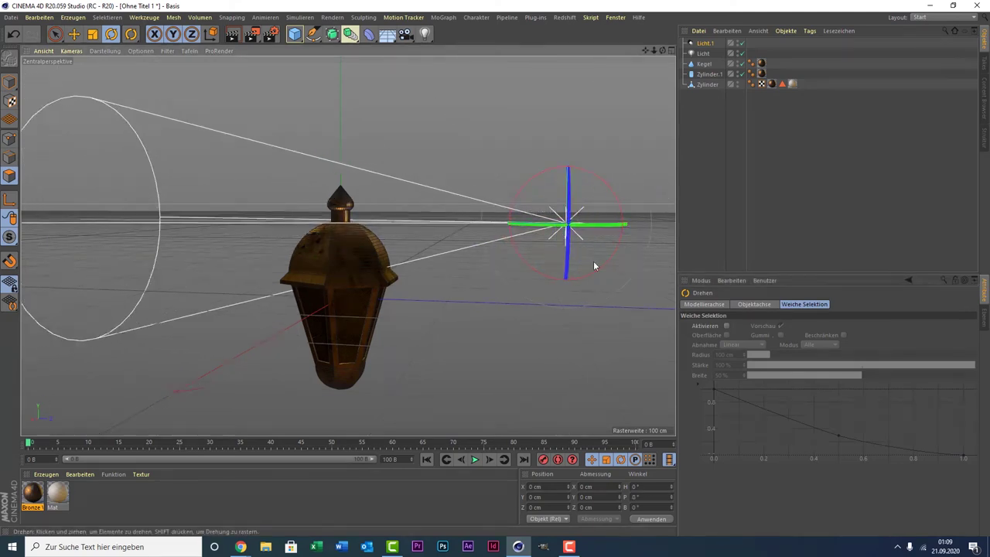
{"action": "left_click_drag", "start_coordinate": [541, 275], "coordinate": [555, 280]}
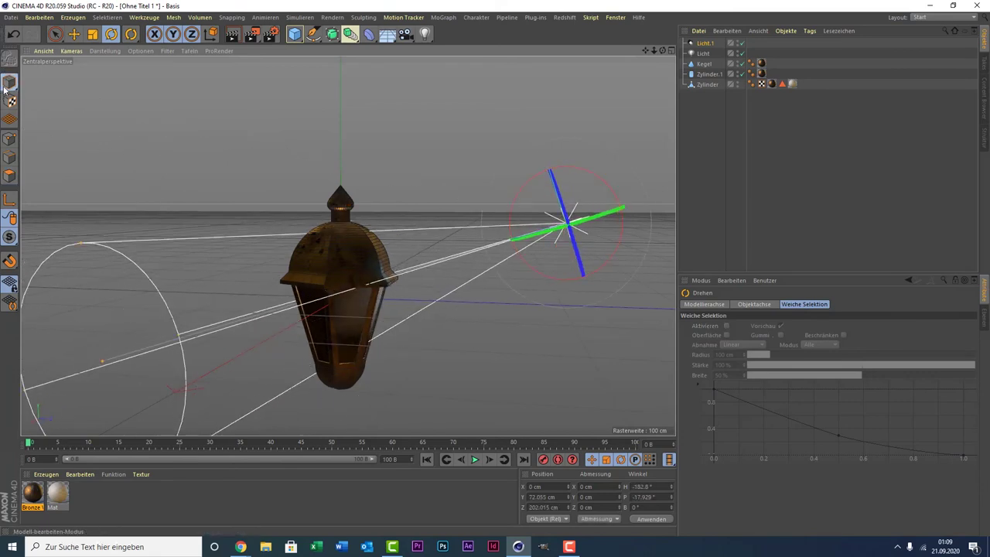
{"action": "mouse_move", "coordinate": [105, 362]}
{"action": "left_mouse_down"}
{"action": "mouse_move", "coordinate": [302, 389]}
{"action": "mouse_move", "coordinate": [289, 354]}
{"action": "left_mouse_up"}
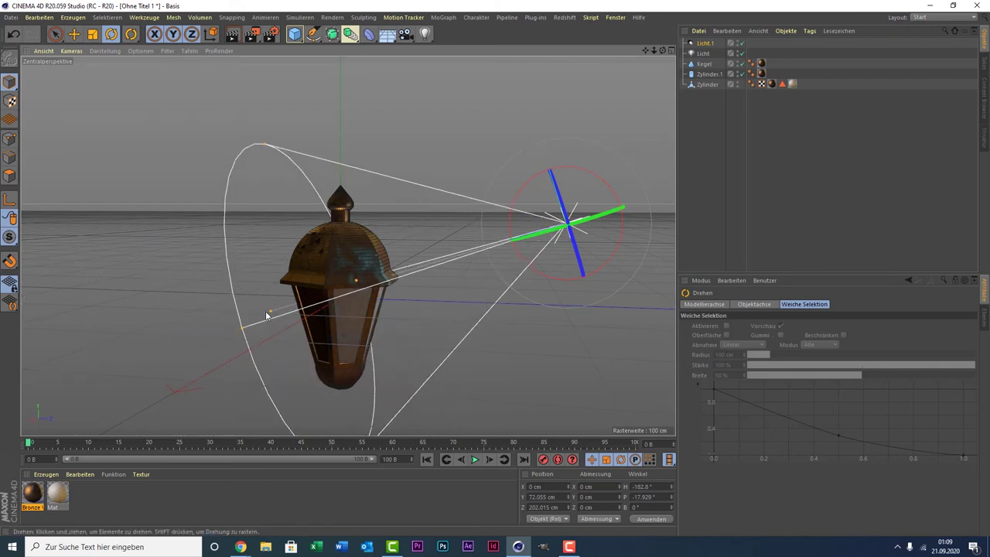
{"action": "left_click_drag", "start_coordinate": [265, 311], "coordinate": [288, 307]}
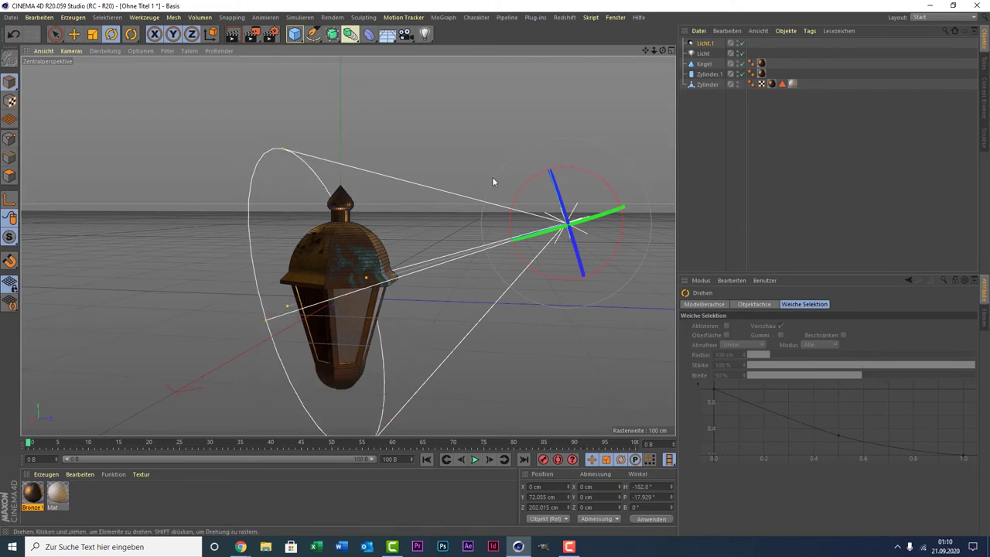
Step: Preview the lighting with a quick render, then return to the editor view
{"action": "left_click_drag", "start_coordinate": [494, 268], "coordinate": [404, 164], "text": "alt"}
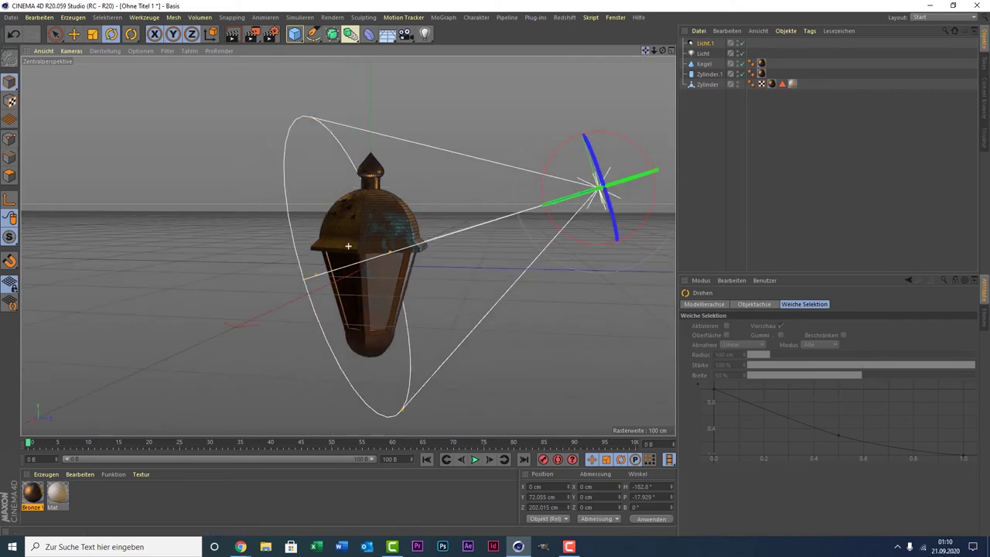
{"action": "left_click", "coordinate": [234, 34]}
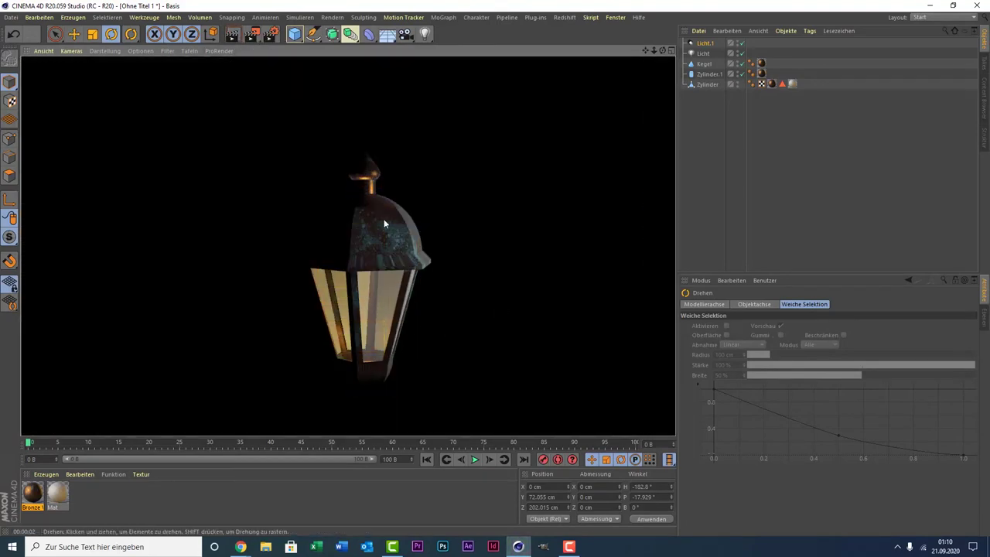
{"action": "left_click_drag", "start_coordinate": [375, 230], "coordinate": [384, 233]}
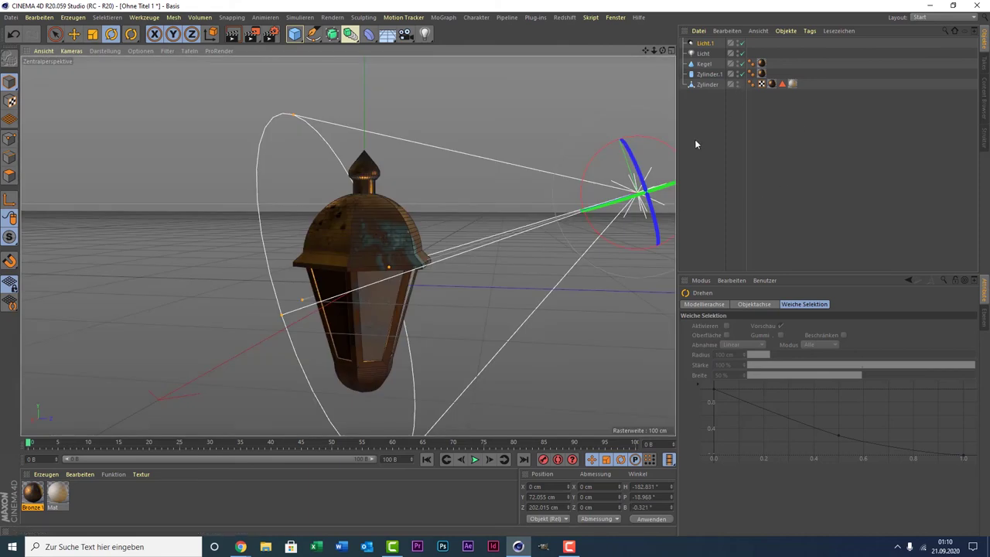
Step: Set the Bronze Weathered tags on Zylinder and Zylinder.1 to Quader-Mapping, Nahtlos on and Kacheln off
{"action": "left_click", "coordinate": [776, 85]}
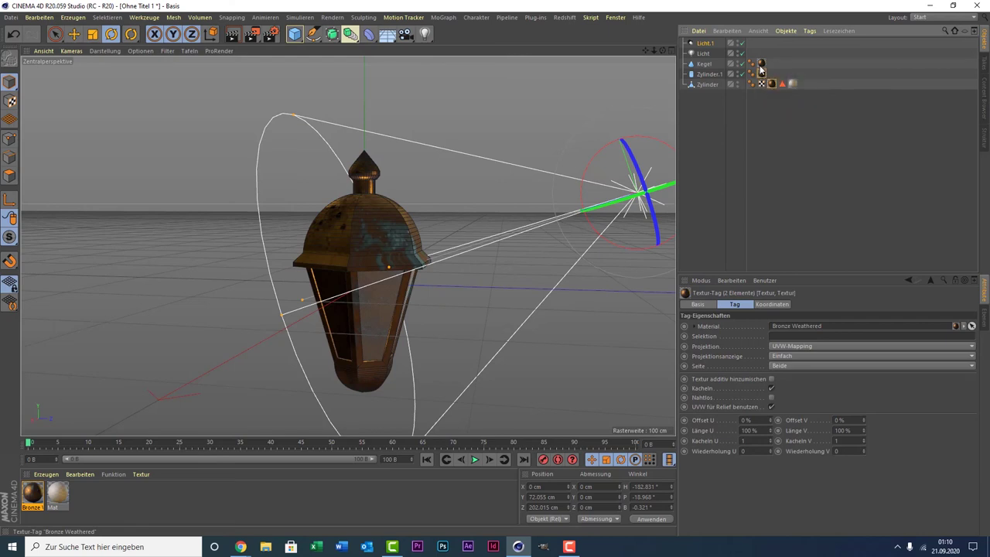
{"action": "left_click", "coordinate": [761, 73], "text": "shift"}
{"action": "left_click", "coordinate": [789, 349]}
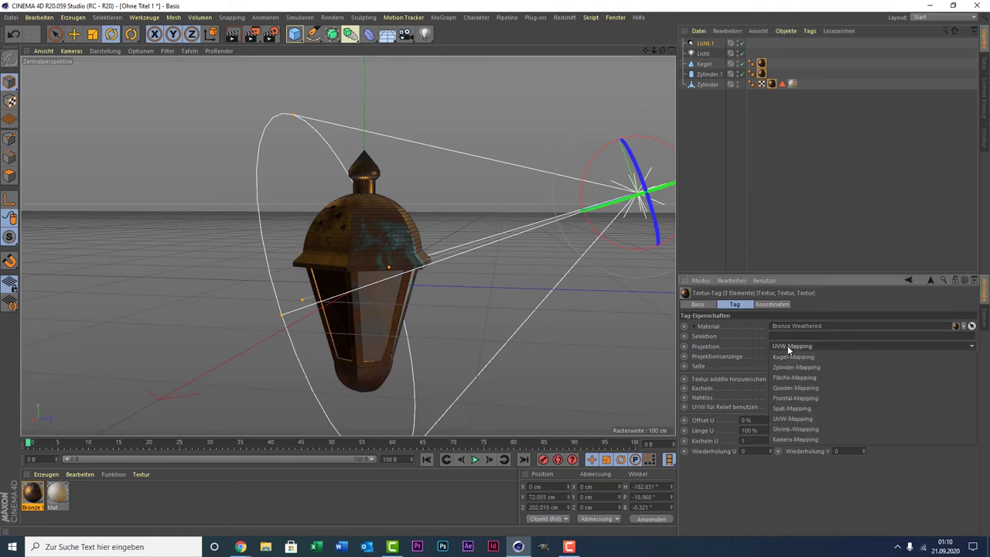
{"action": "left_click", "coordinate": [803, 388]}
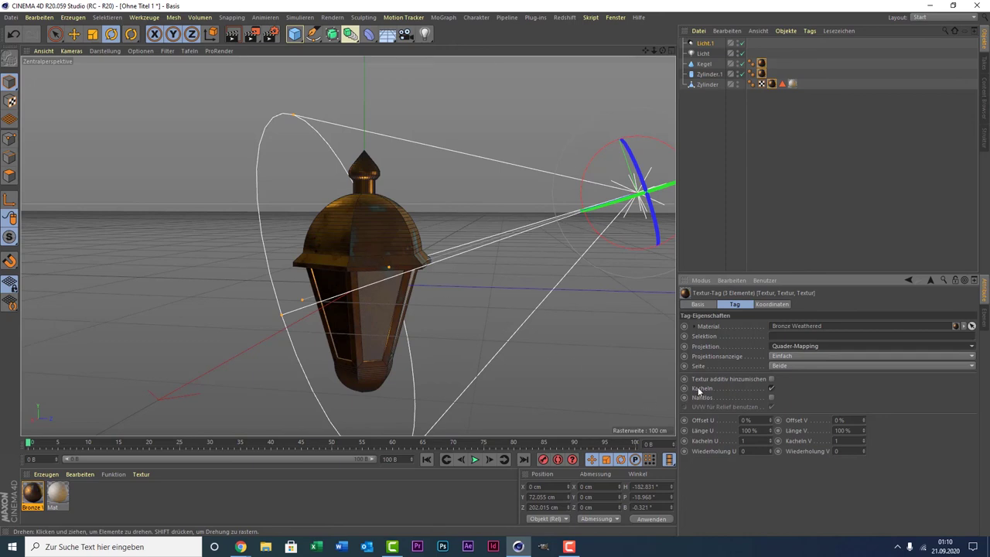
{"action": "left_click", "coordinate": [770, 399]}
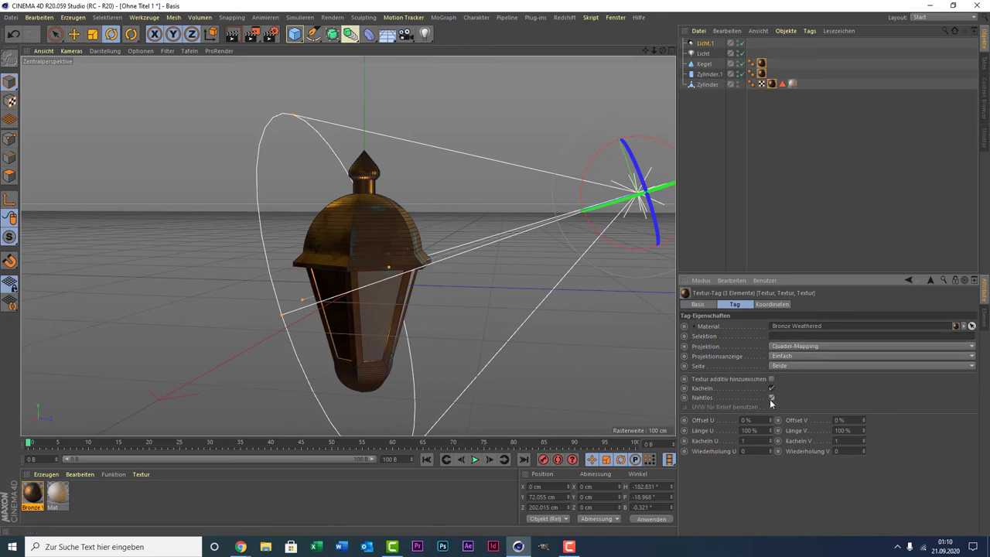
{"action": "left_click", "coordinate": [771, 387]}
{"action": "left_click", "coordinate": [790, 191]}
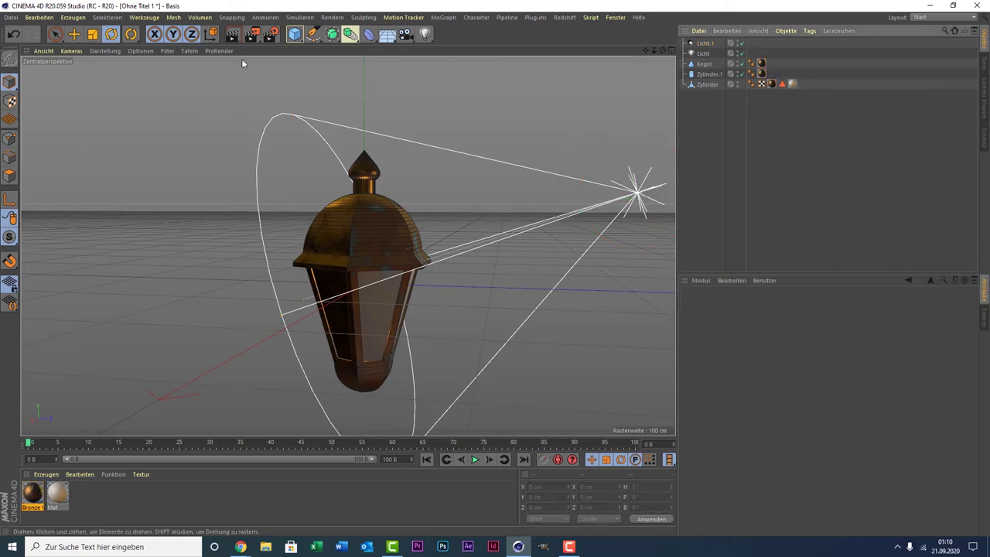
Step: Add the Ambient Occlusion and Global Illumination effects in Render Settings, then render the view
{"action": "left_click", "coordinate": [269, 34]}
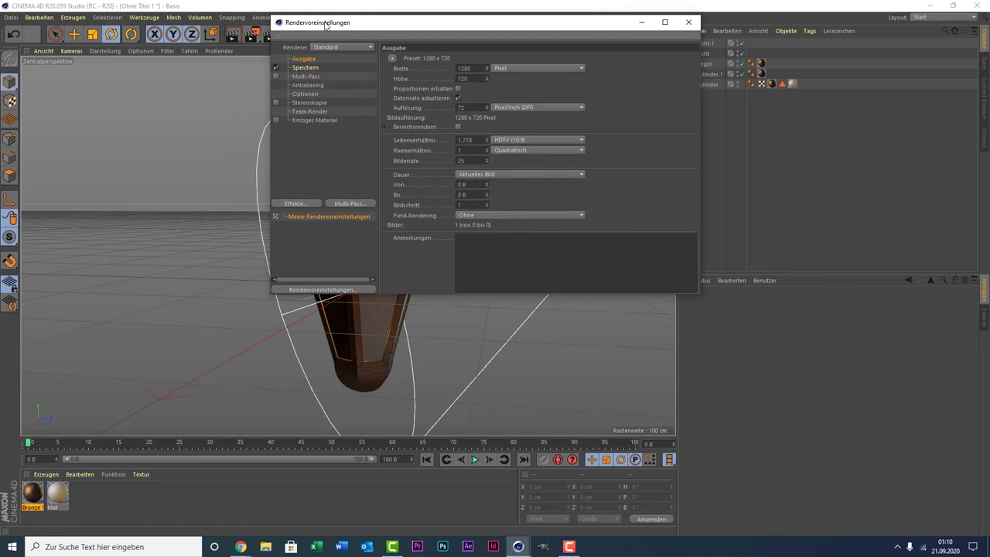
{"action": "left_click_drag", "start_coordinate": [325, 26], "coordinate": [386, 34]}
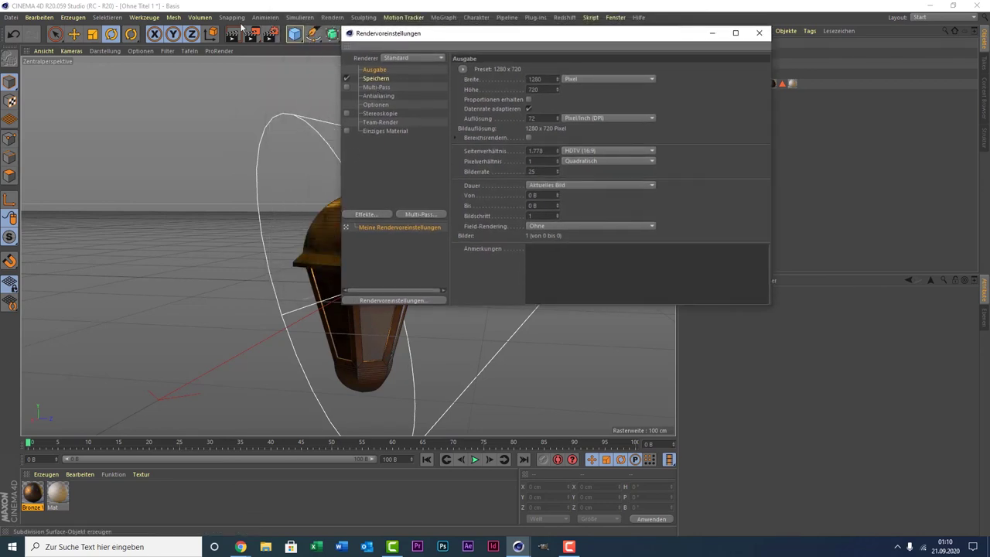
{"action": "left_click", "coordinate": [386, 216]}
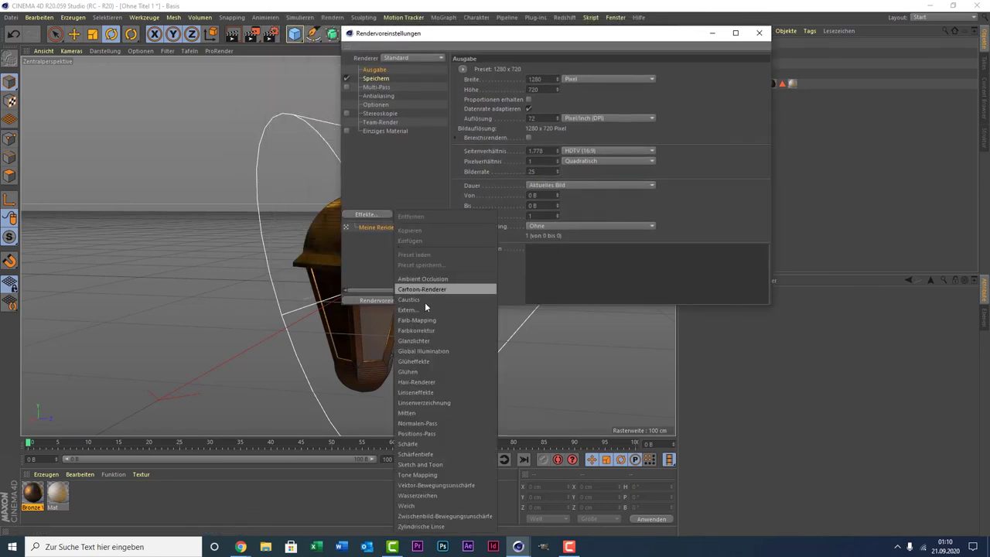
{"action": "left_click", "coordinate": [424, 279]}
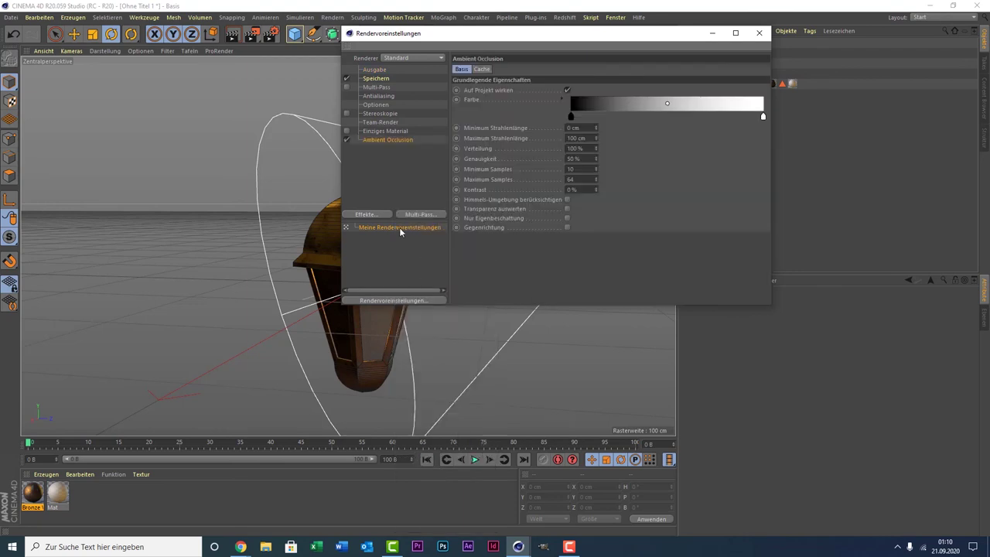
{"action": "left_click", "coordinate": [378, 216]}
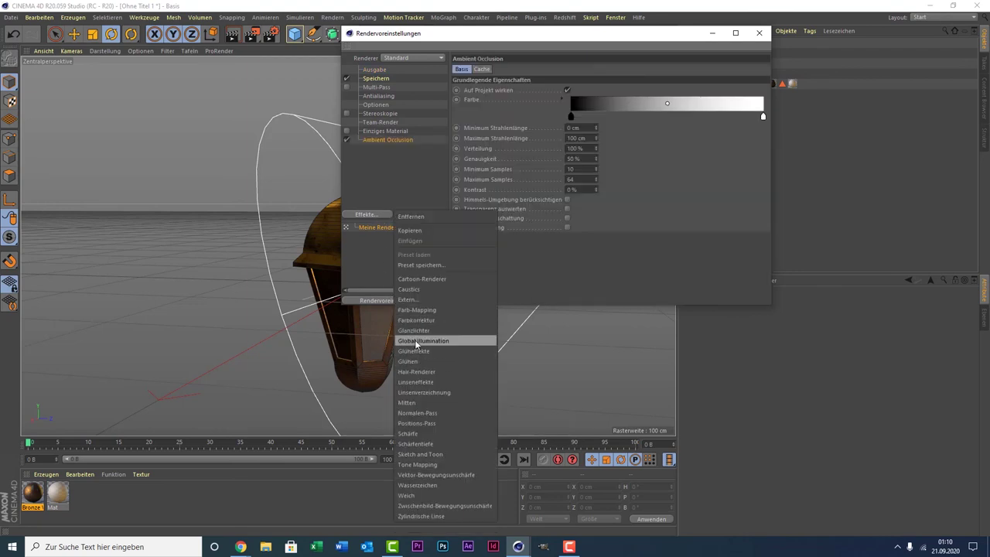
{"action": "left_click", "coordinate": [421, 341]}
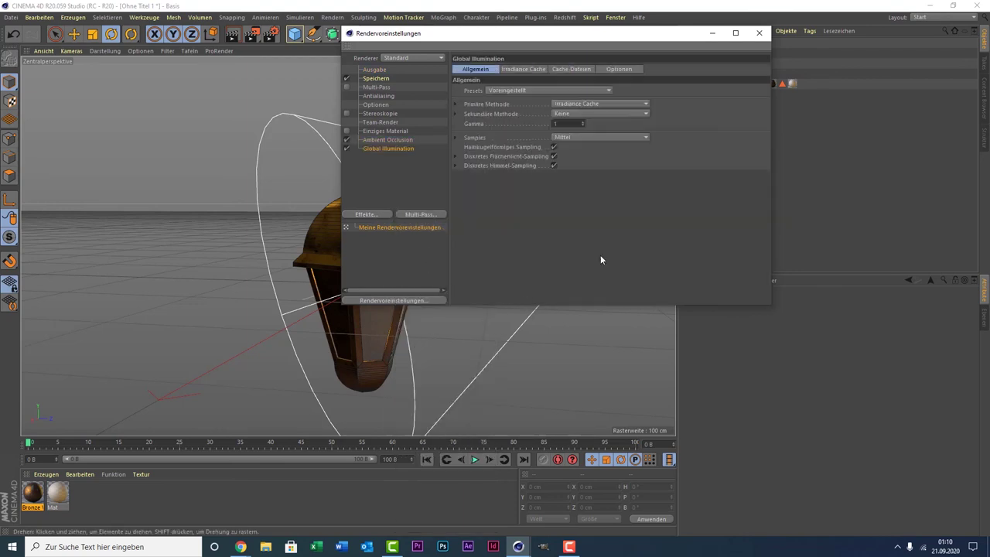
{"action": "left_click", "coordinate": [760, 36]}
{"action": "left_click", "coordinate": [232, 33]}
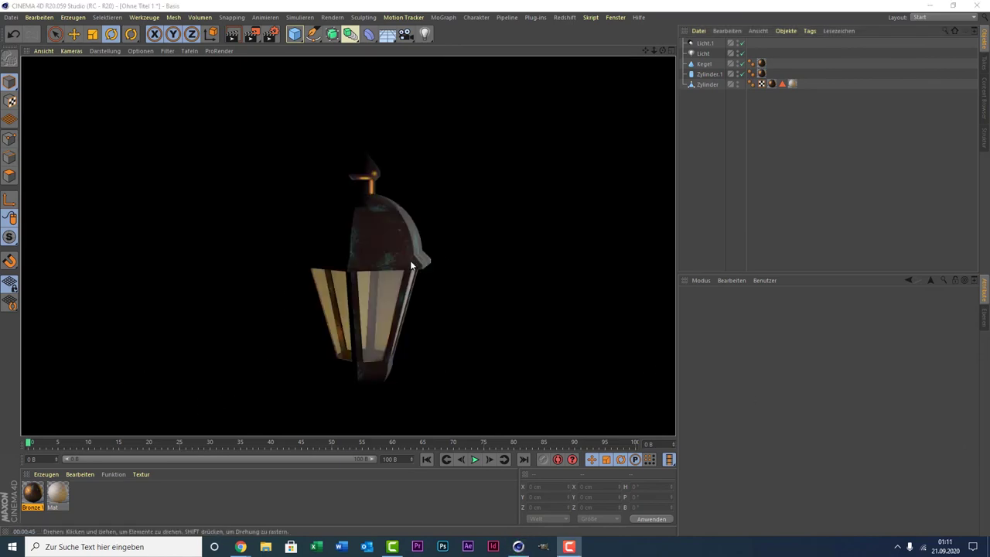
Step: Add a third light, Licht.2, and move it away from the lantern to Z -247.81 cm
{"action": "left_click", "coordinate": [644, 49]}
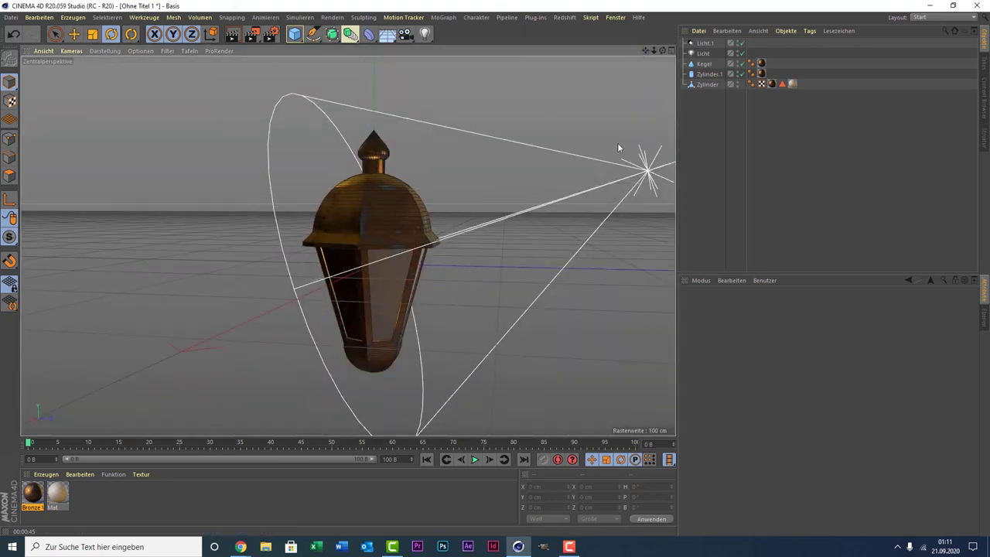
{"action": "left_click", "coordinate": [424, 33]}
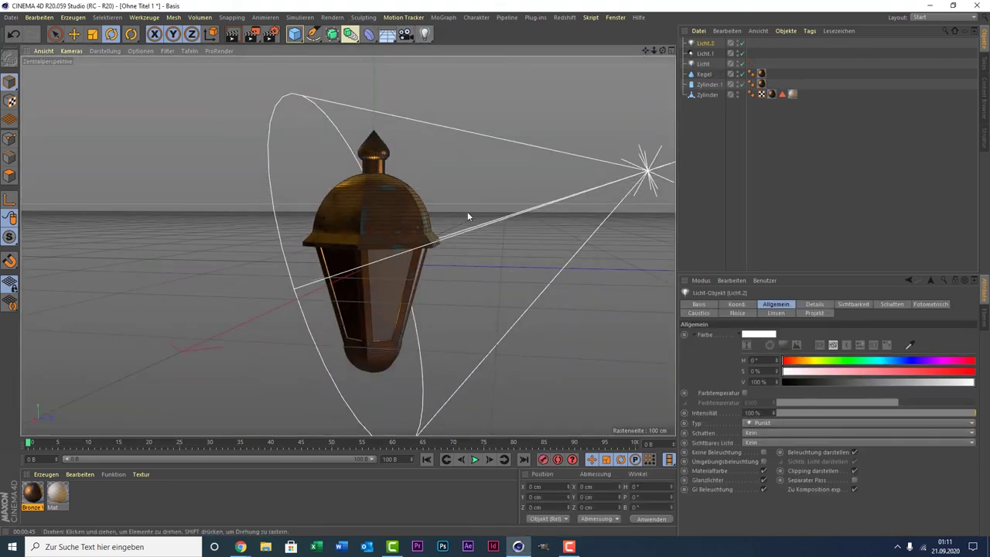
{"action": "key", "text": "9"}
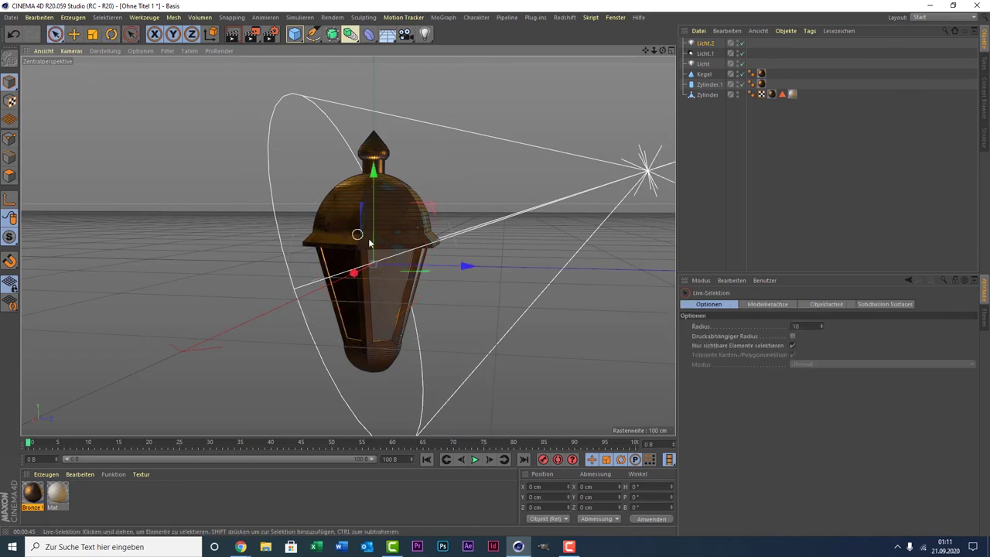
{"action": "mouse_move", "coordinate": [398, 259]}
{"action": "left_mouse_down"}
{"action": "mouse_move", "coordinate": [128, 210]}
{"action": "mouse_move", "coordinate": [91, 178]}
{"action": "left_mouse_up"}
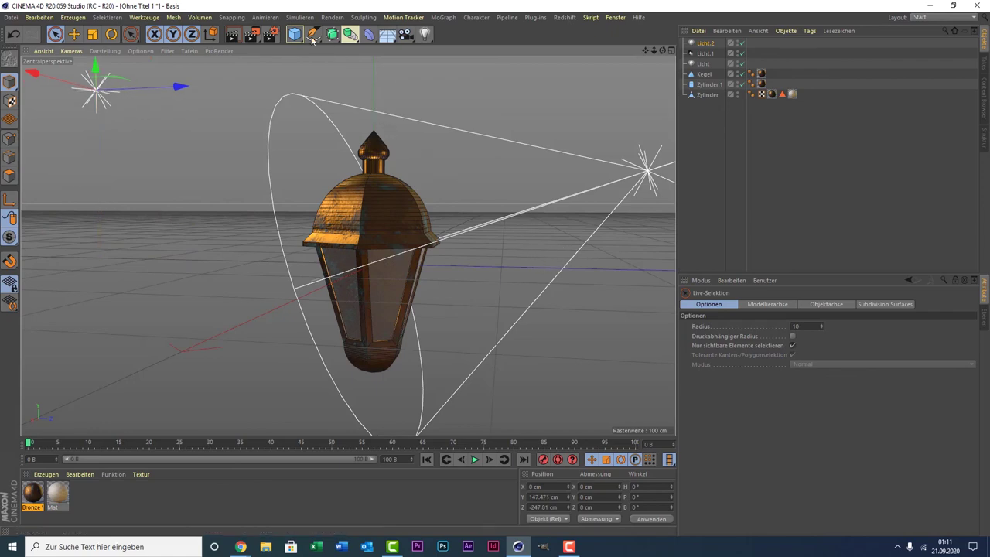
Step: Render the viewport to preview the lantern under all three lights
{"action": "left_click", "coordinate": [240, 33]}
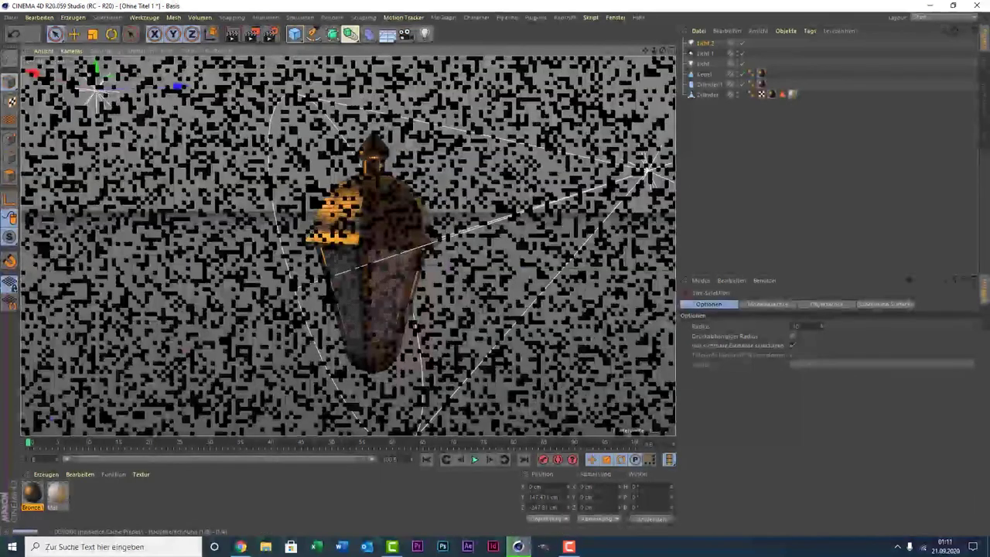